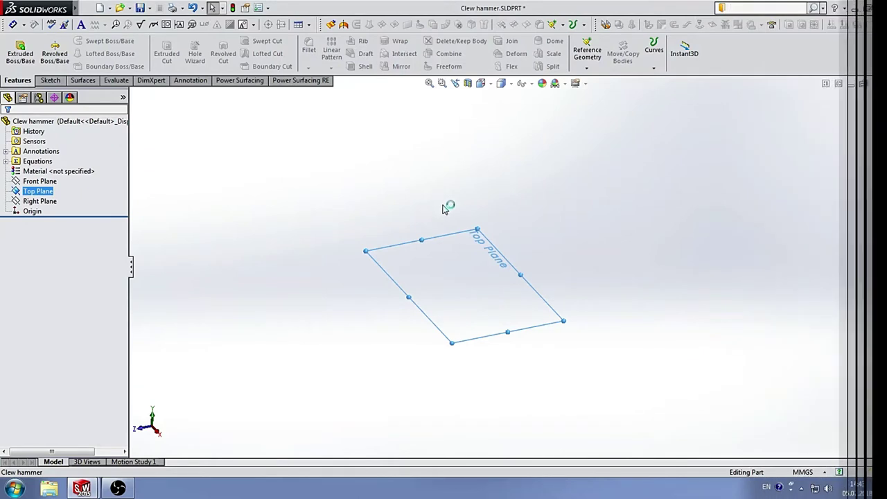
Draw a corner rectangle in a new sketch on the Top Plane.
left_click(28, 54)
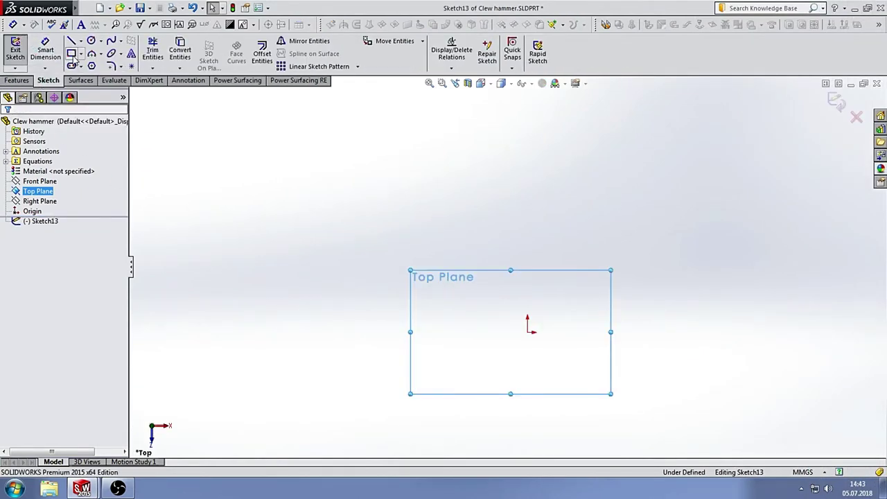
left_click(72, 54)
left_click(463, 300)
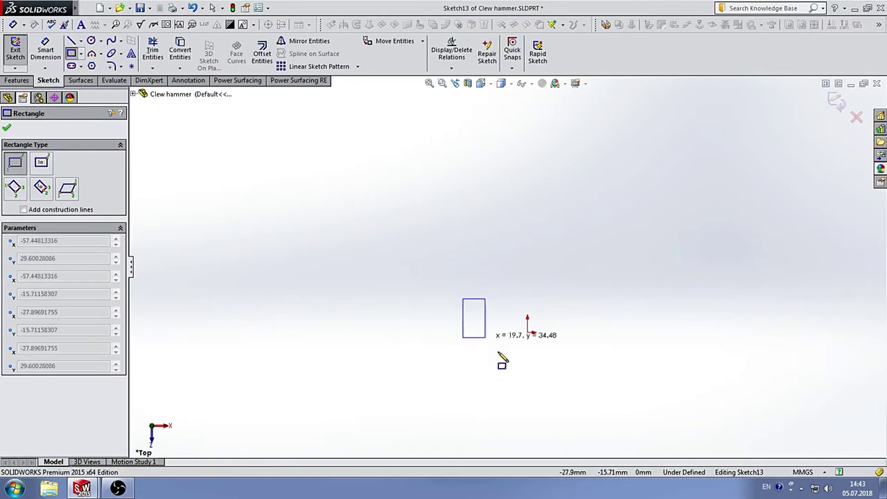
left_click(597, 366)
Dimension the rectangle to 40 high and 50 wide.
left_click(45, 52)
scroll(484, 284, "up", 2)
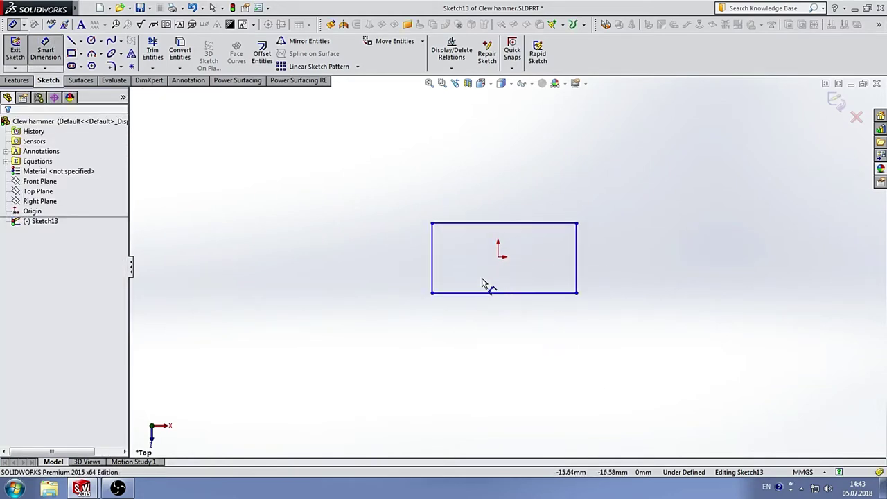
left_click(434, 256)
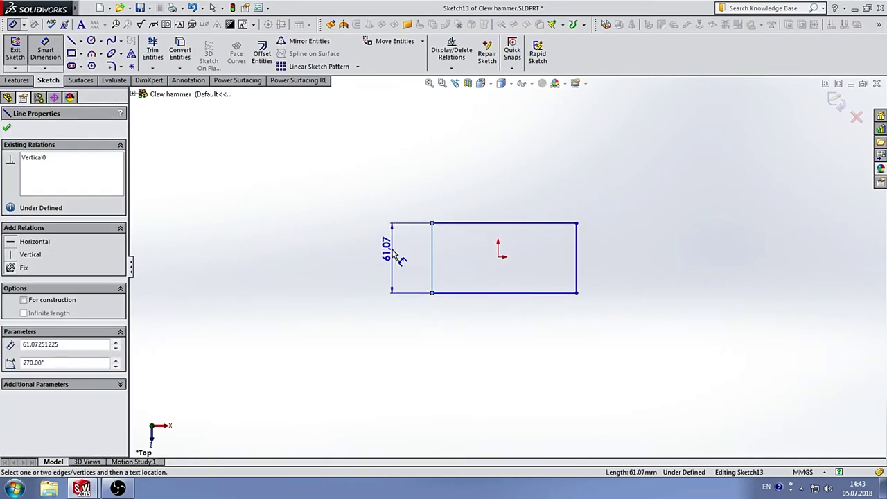
left_click(397, 255)
type("40")
key("Return")
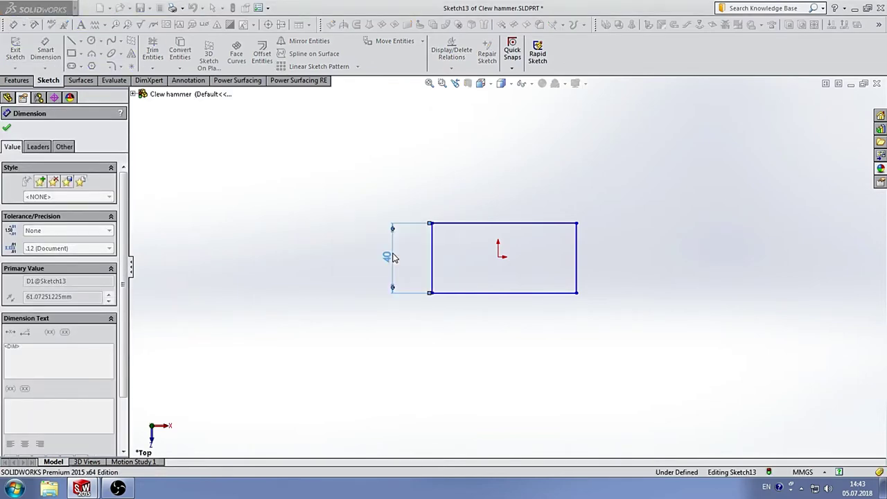
key("Escape")
left_click(491, 226)
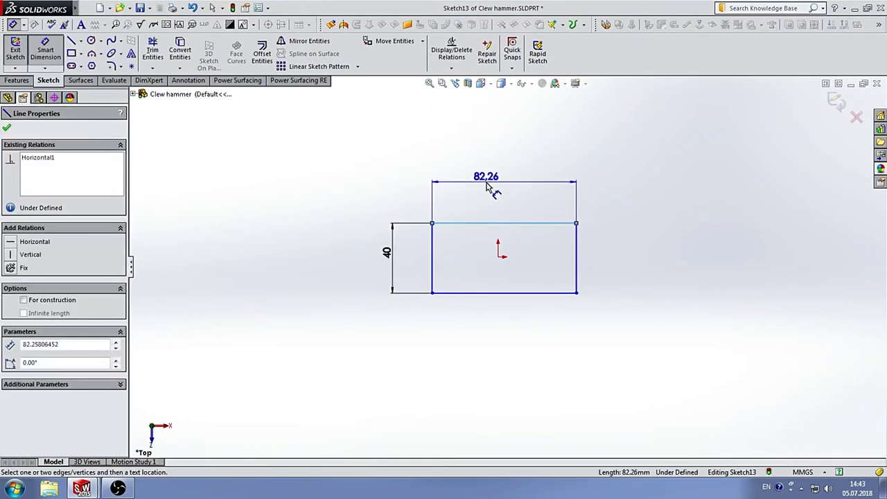
left_click(492, 190)
type("50")
key("Return")
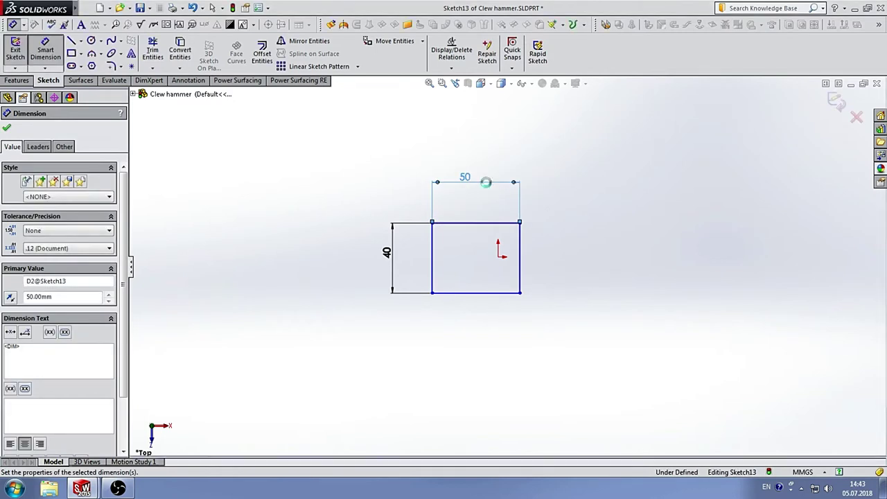
scroll(472, 259, "down", 2)
Draw horizontal and vertical centerlines across the rectangle between midpoints of opposite edges.
left_click(81, 41)
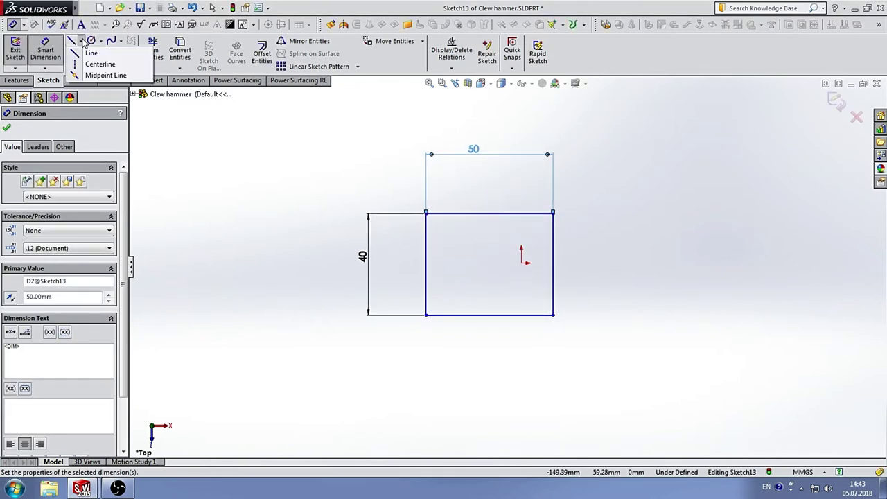
left_click(97, 63)
left_click(426, 263)
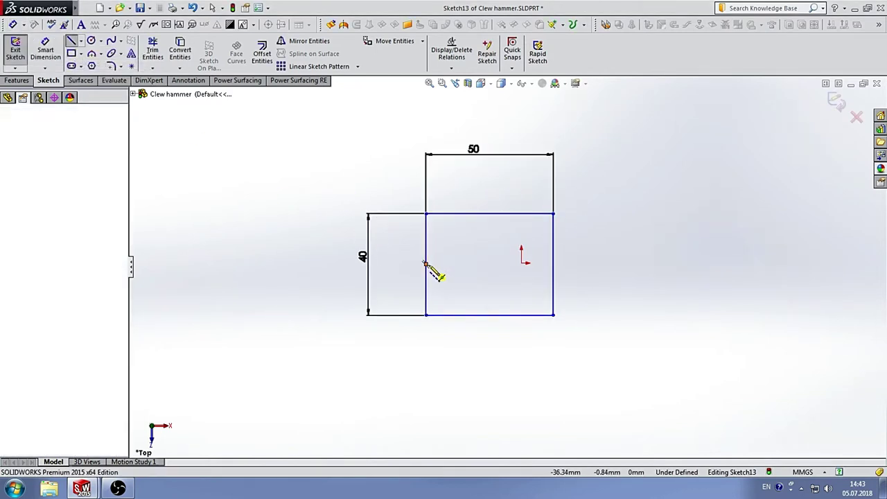
left_click(554, 263)
left_click(490, 214)
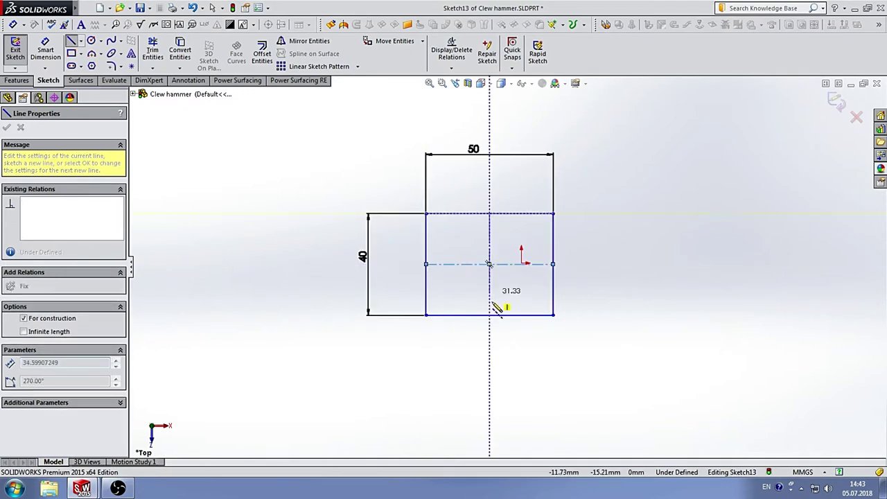
left_click(489, 315)
key("Escape")
Add an Intersection relation so both centerlines cross at the origin.
left_click(497, 264)
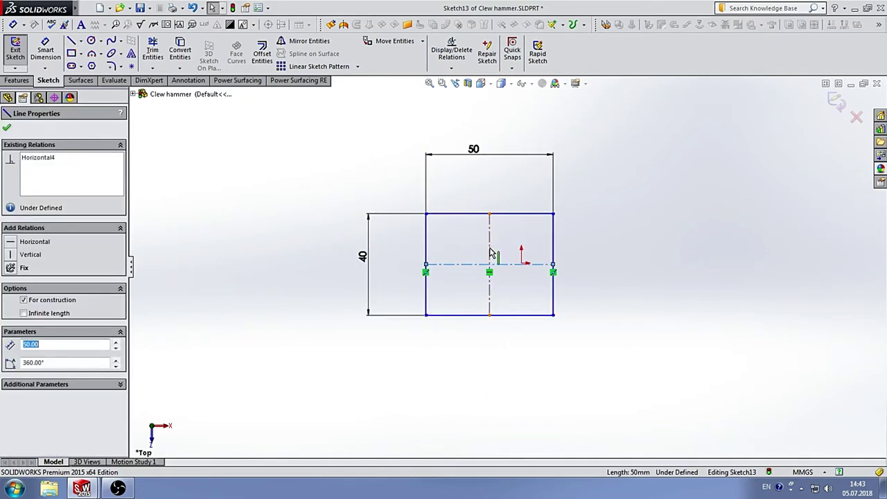
left_click(490, 254, "ctrl")
left_click(522, 265, "ctrl")
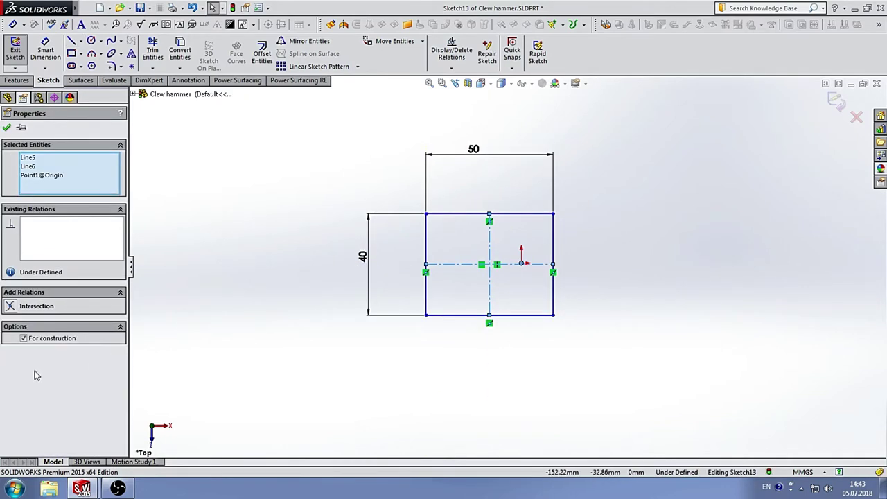
left_click(50, 306)
left_click(641, 258)
scroll(641, 258, "down", 1)
scroll(641, 257, "down", 3)
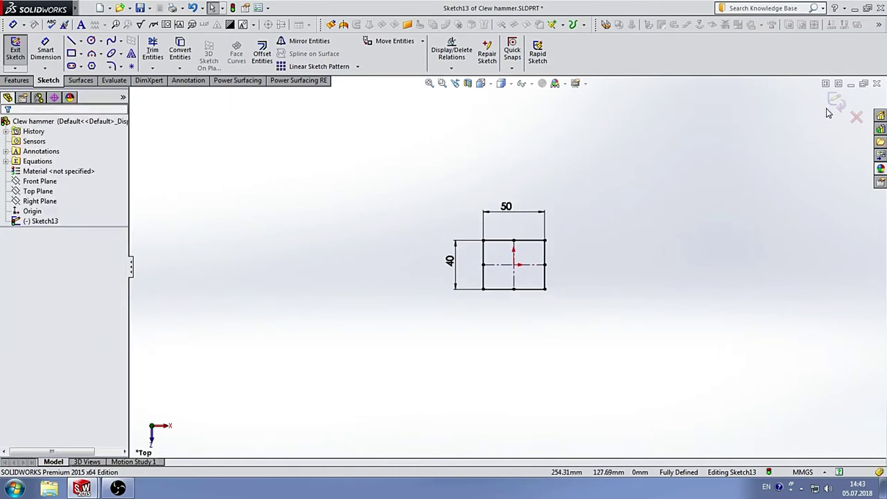
Extrude the rectangle 50 mm Blind into a block, then select the Front Plane.
key("e")
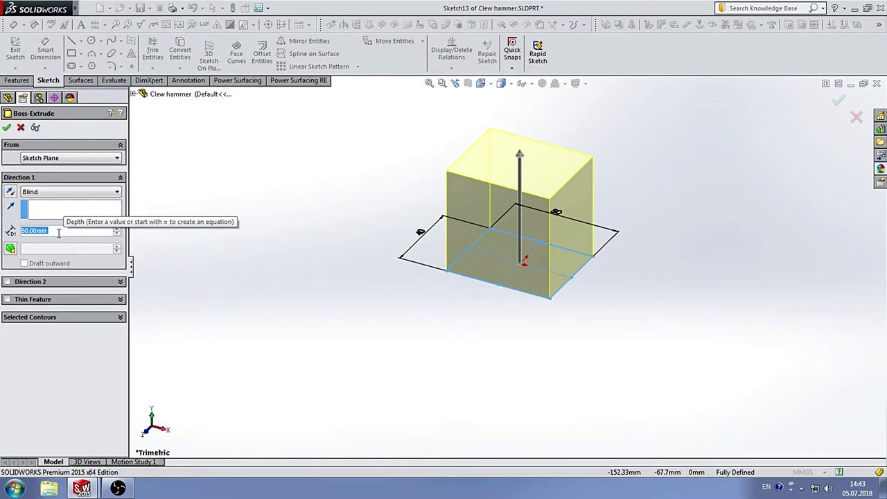
key("Return")
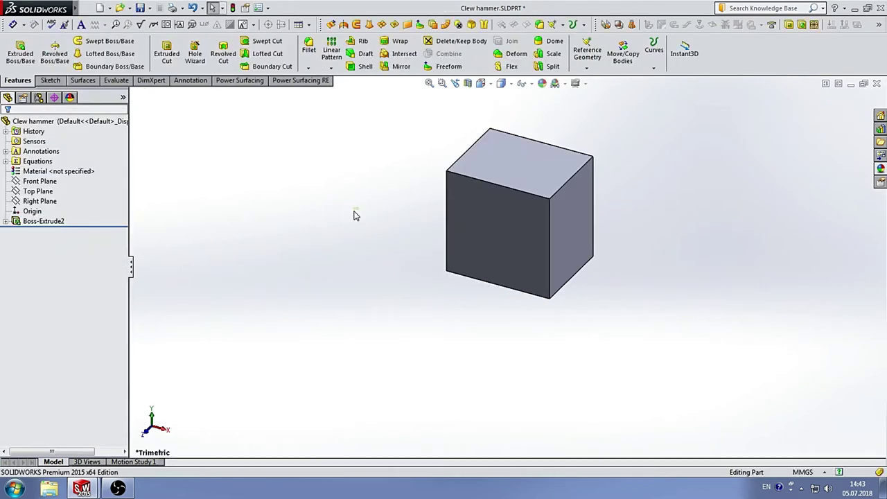
mouse_move(354, 215)
middle_mouse_down()
mouse_move(407, 180)
mouse_move(482, 192)
middle_mouse_up()
left_click(432, 251)
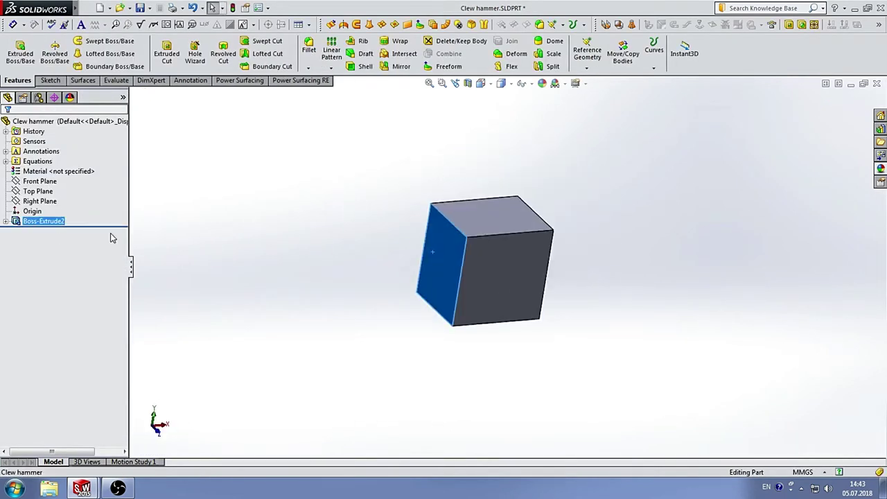
left_click(40, 181)
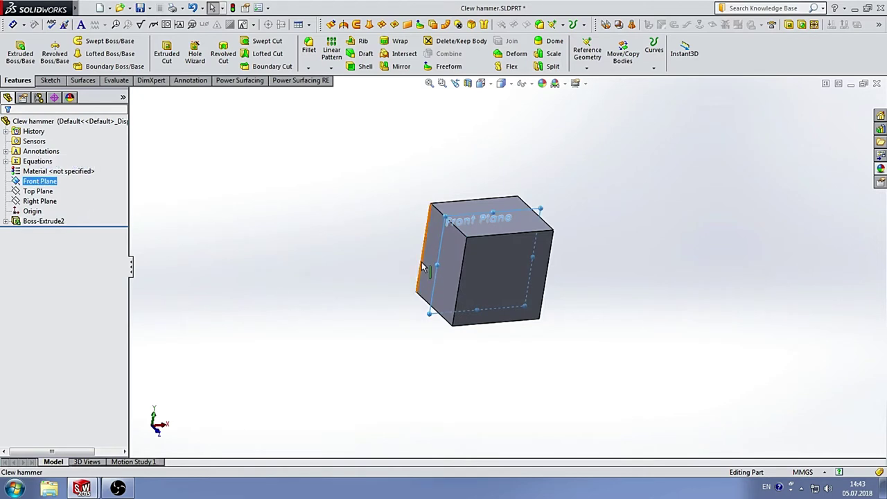
mouse_move(425, 269)
middle_mouse_down()
mouse_move(402, 232)
mouse_move(505, 317)
middle_mouse_up()
scroll(456, 284, "down", 2)
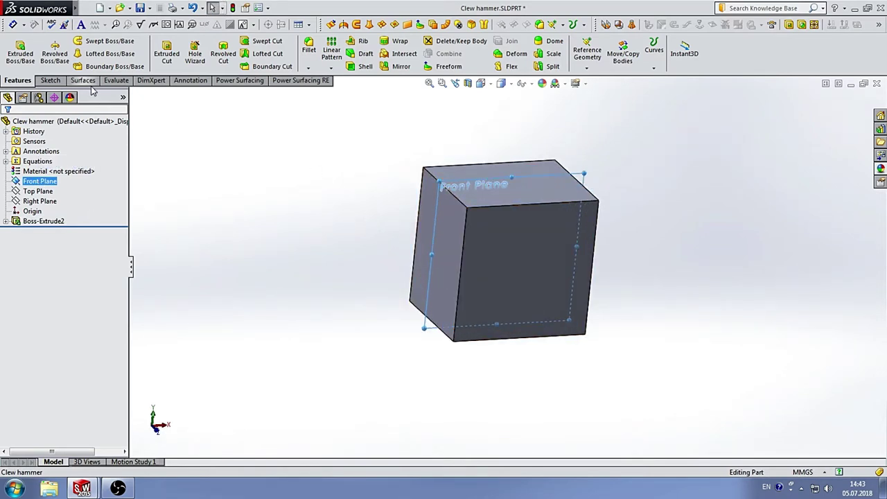
On a new Front Plane sketch, draw a horizontal centerline leftward from the block, viewed from Front.
left_click(50, 80)
left_click(15, 50)
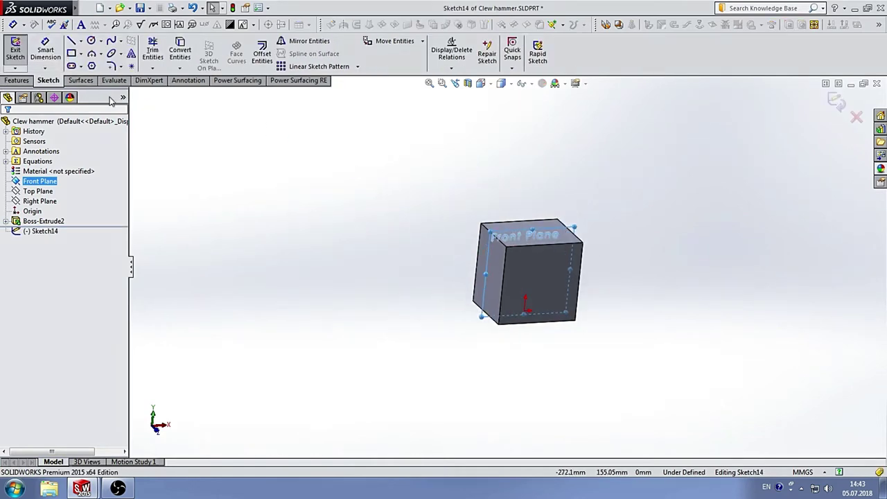
left_click(81, 42)
left_click(90, 63)
scroll(444, 284, "down", 2)
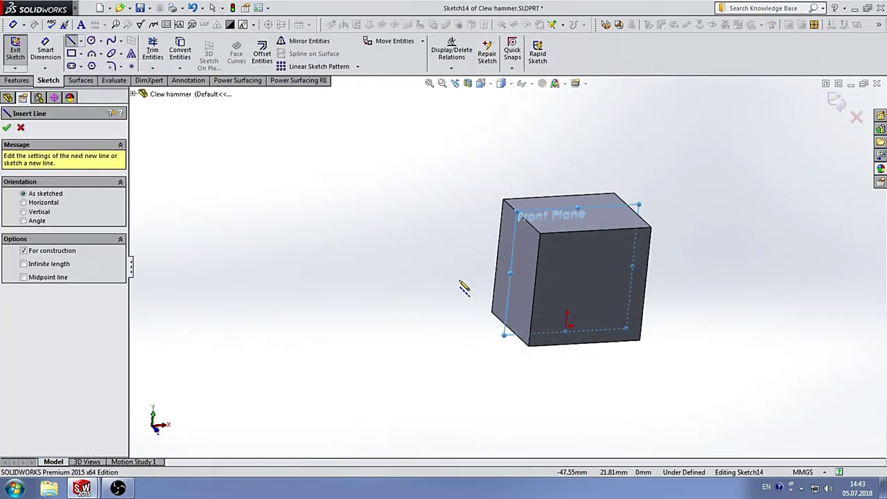
left_click(525, 269)
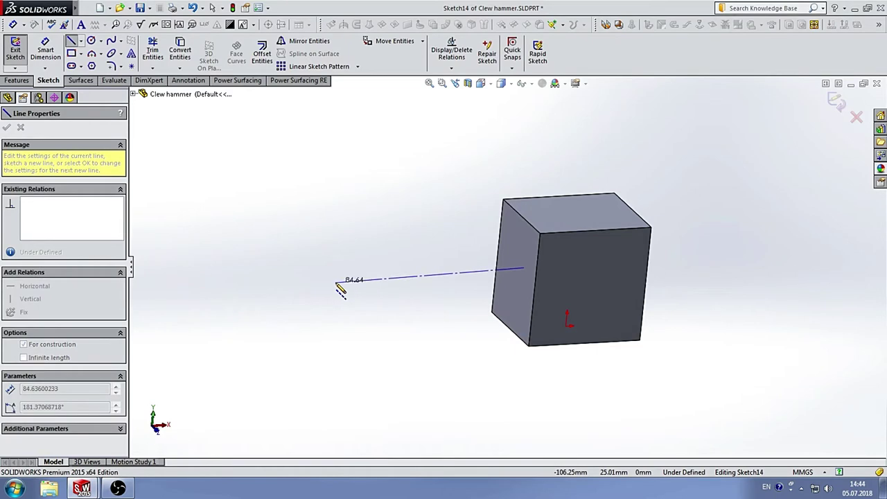
left_click(336, 278)
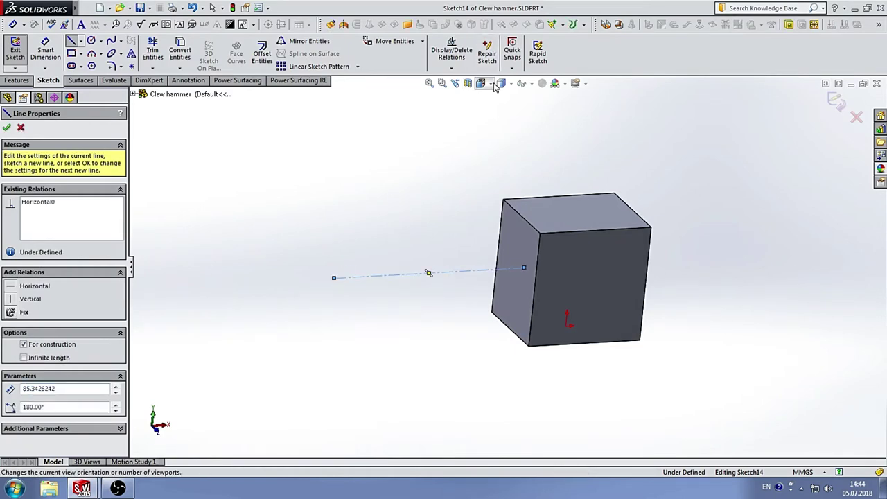
left_click(501, 83)
left_click(514, 235)
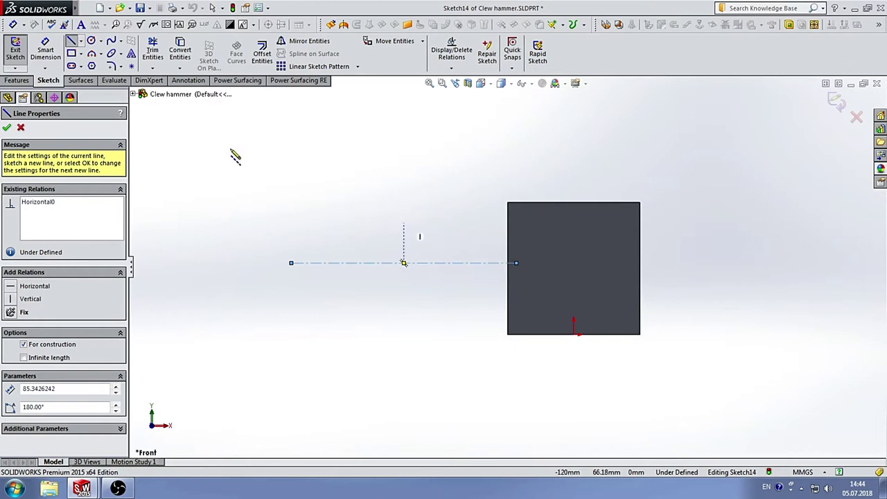
Draw a closed five-sided line profile with a chamfered upper-left corner, resting on the centerline.
left_click(82, 43)
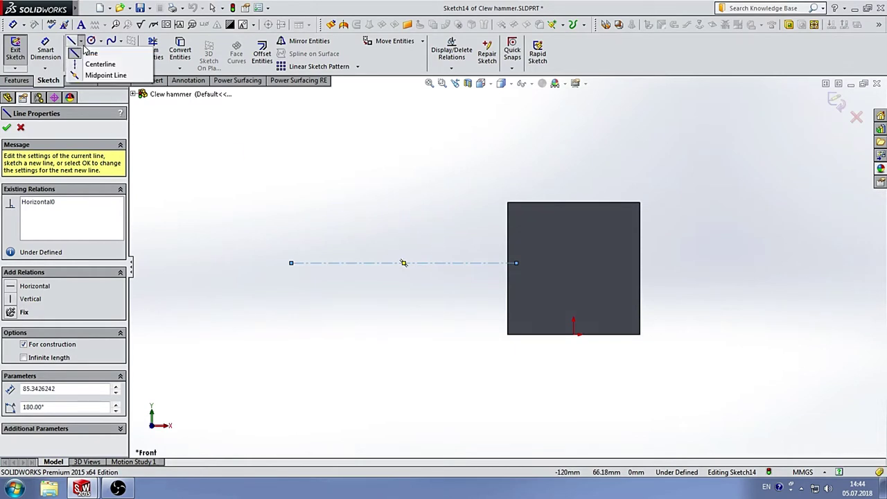
left_click(90, 49)
scroll(346, 279, "down", 2)
left_click(391, 255)
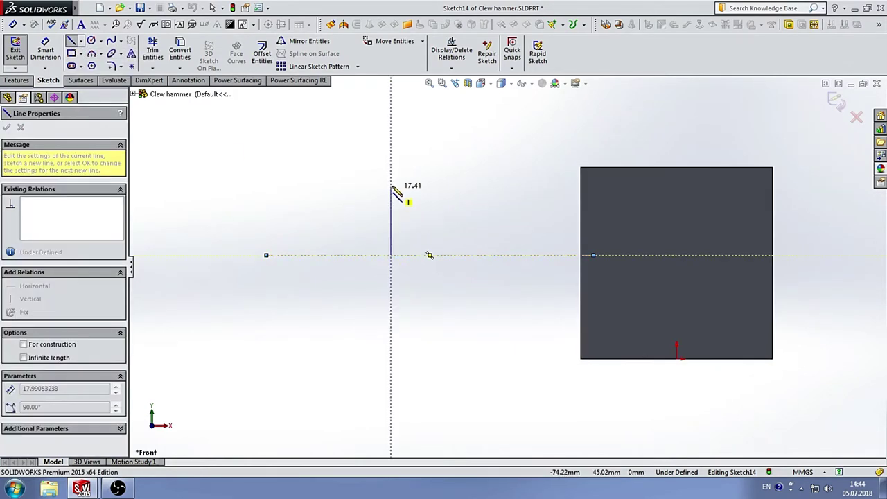
left_click(353, 176)
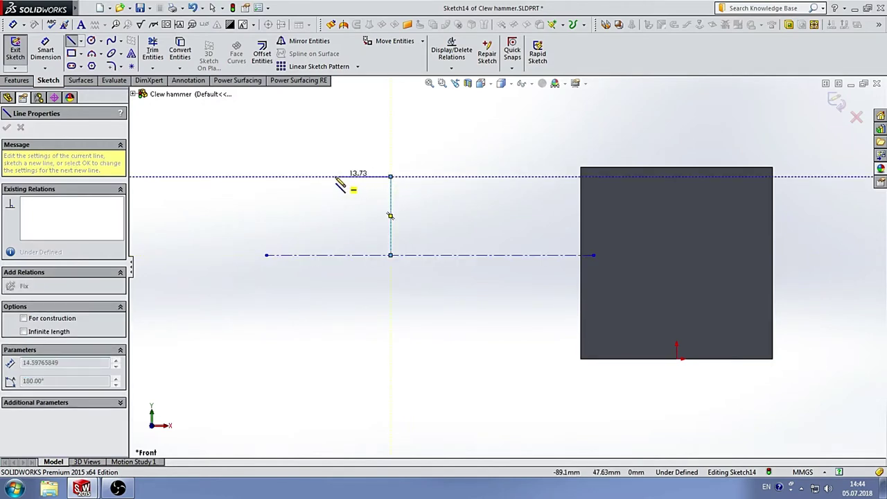
double_click(334, 177)
left_click(333, 177)
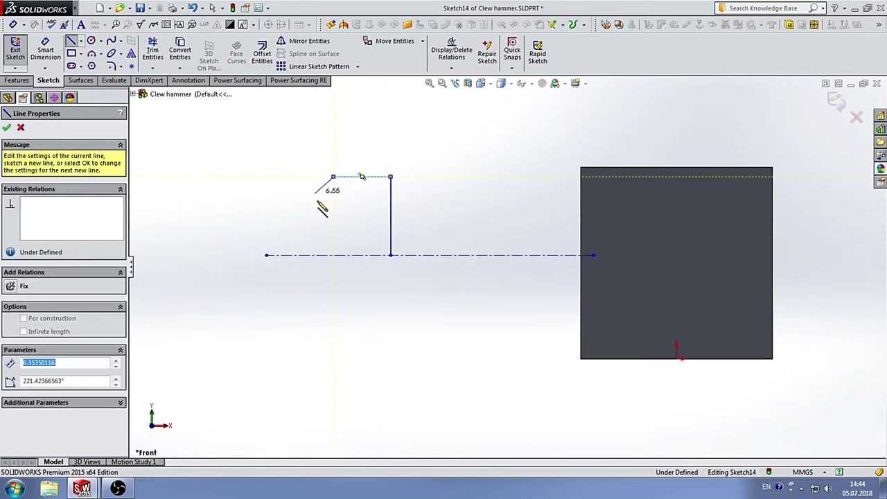
left_click(316, 193)
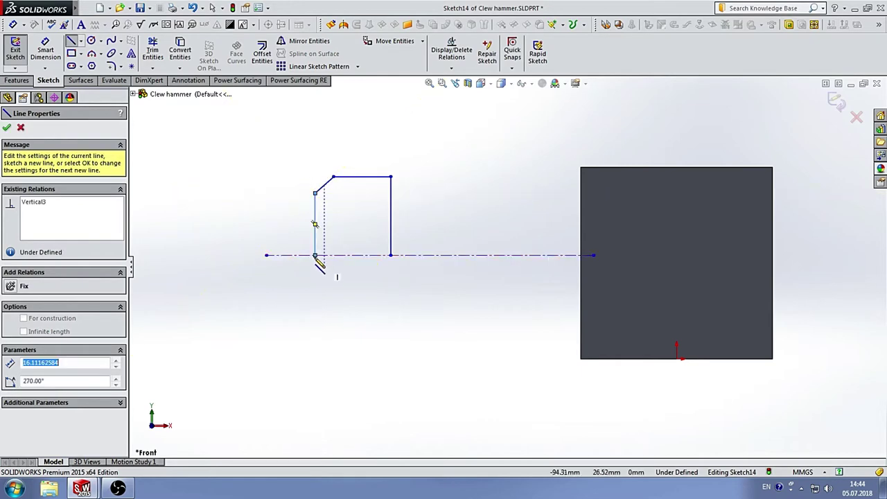
left_click(316, 256)
left_click(390, 256)
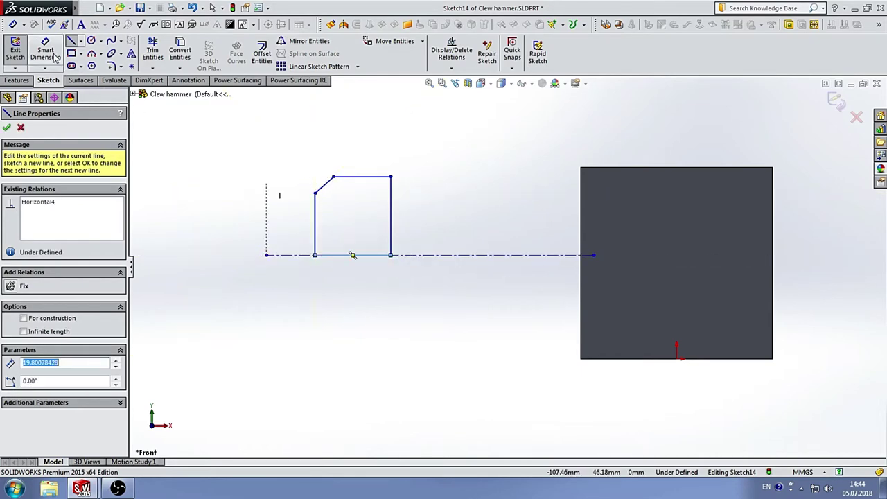
key("Escape")
Dimension the chamfer line to 4 mm and its top edge to 5 mm.
left_click(326, 184)
left_click(293, 191)
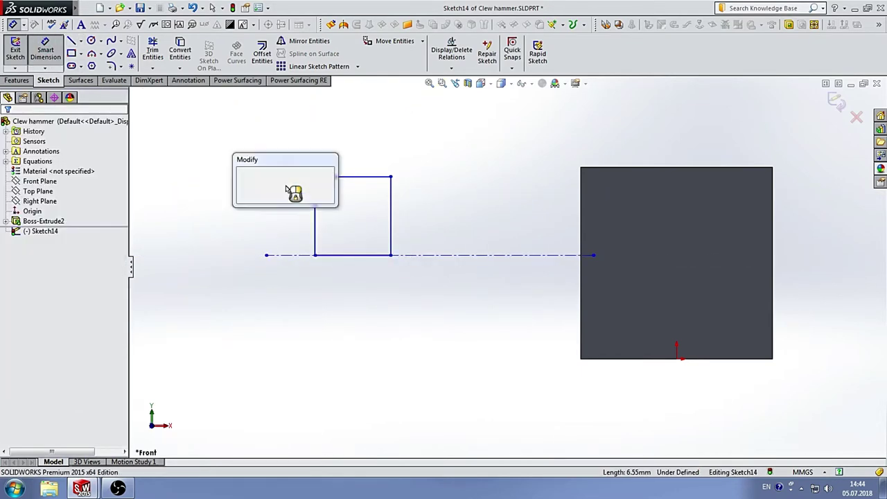
type("4.00mm")
key("Return")
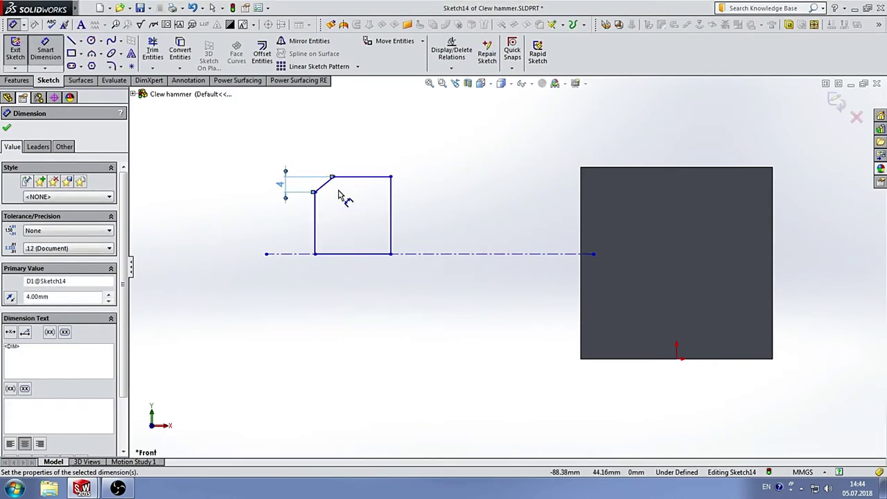
left_click(333, 178)
left_click(334, 144)
type("5")
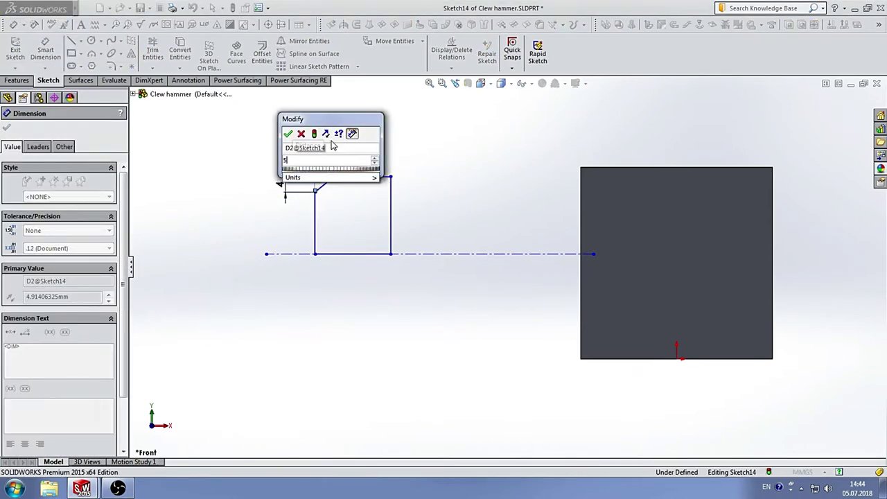
key("Return")
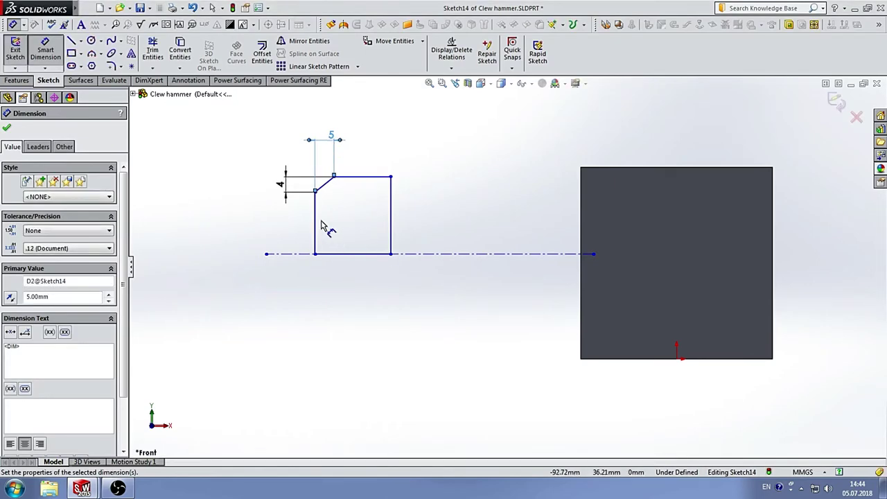
Set the profile width to 19 mm and its diameter about the centerline to 42 mm.
left_click(391, 218)
left_click(349, 312)
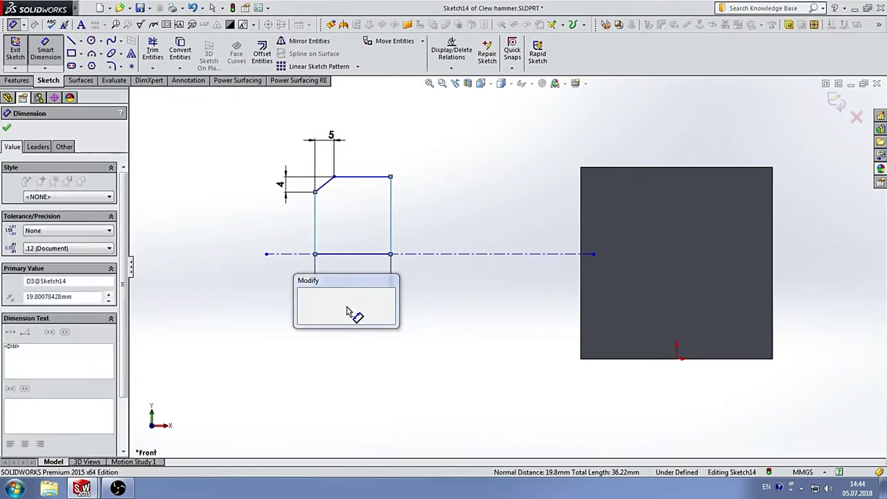
type("19")
key("Return")
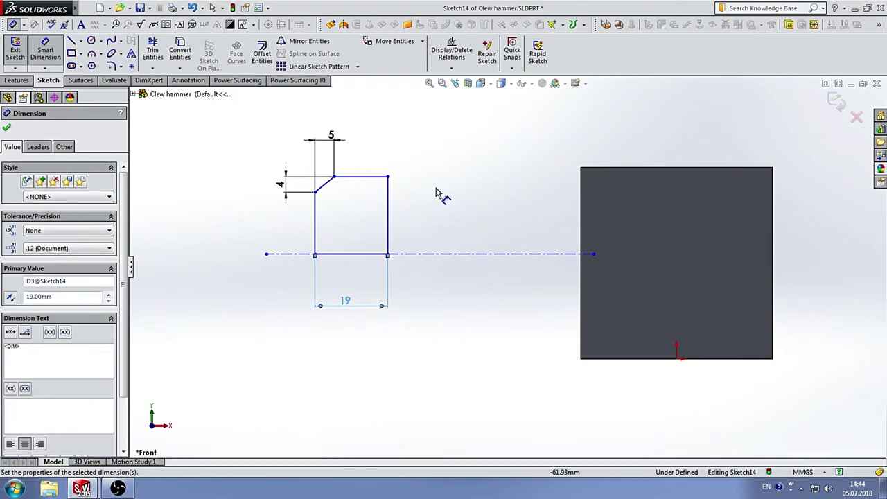
left_click(363, 177)
left_click(415, 254)
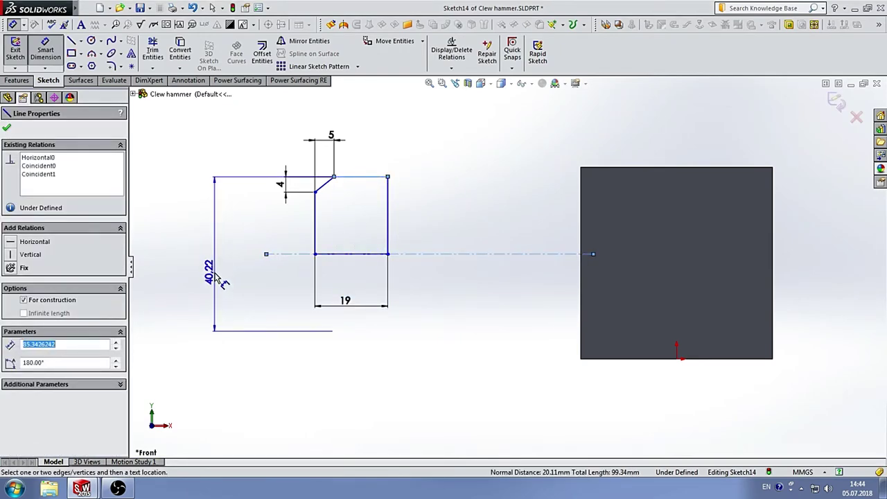
left_click(215, 278)
type("42")
key("Return")
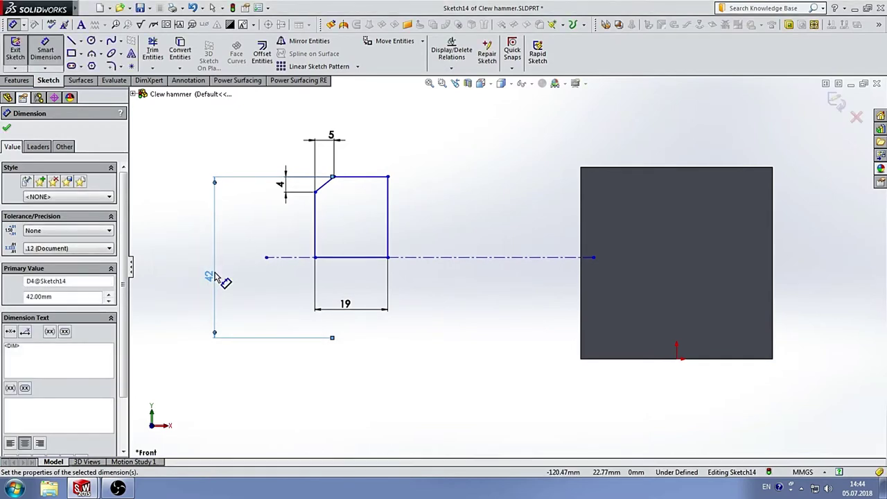
scroll(486, 273, "up", 3)
scroll(509, 272, "down", 3)
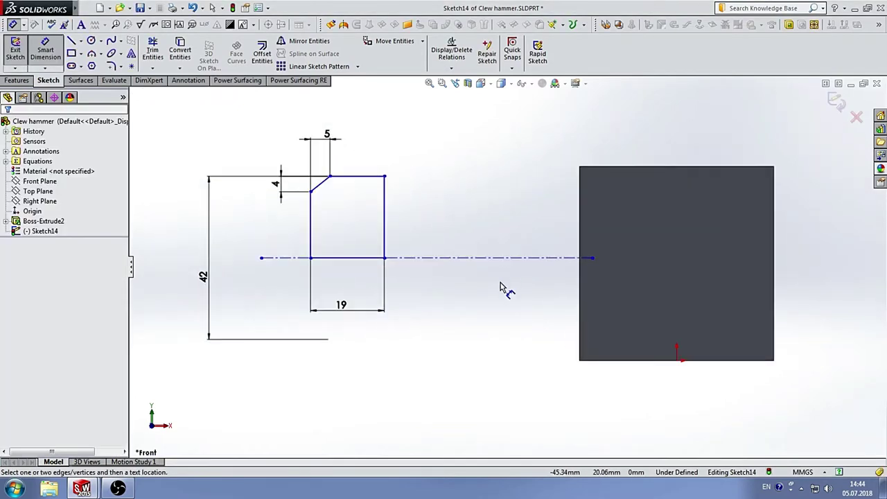
key("Escape")
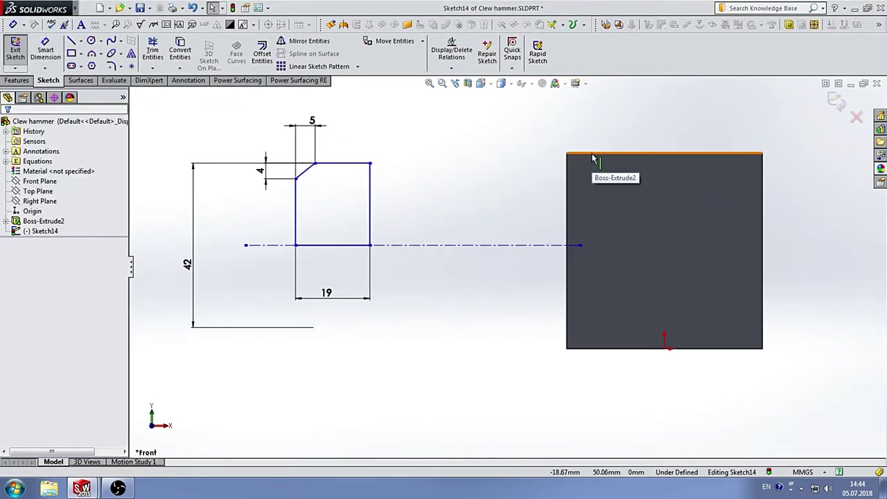
Make the centerline symmetric between the block's top and bottom edges.
left_click(593, 155)
left_click(608, 349, "ctrl")
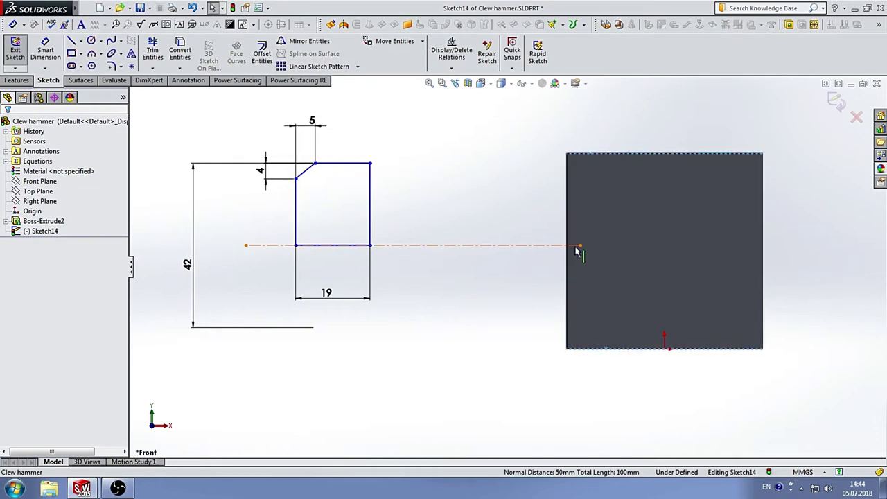
left_click(577, 246, "ctrl")
left_click(34, 307)
left_click(475, 357)
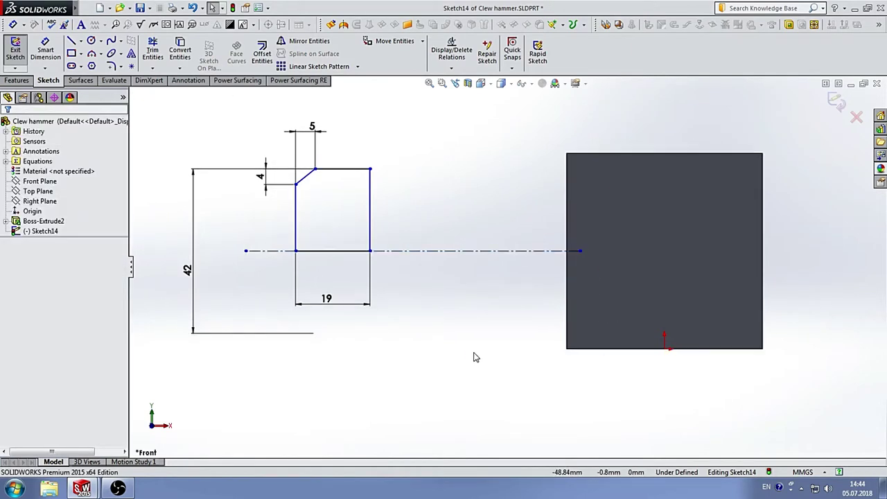
Dimension the profile's left edge 74 mm from the block's edge.
left_click(45, 50)
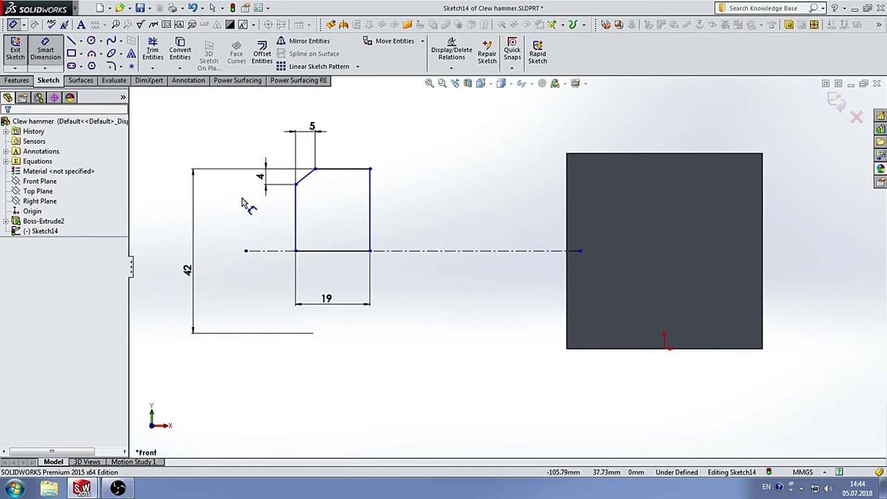
left_click(296, 221)
left_click(567, 225)
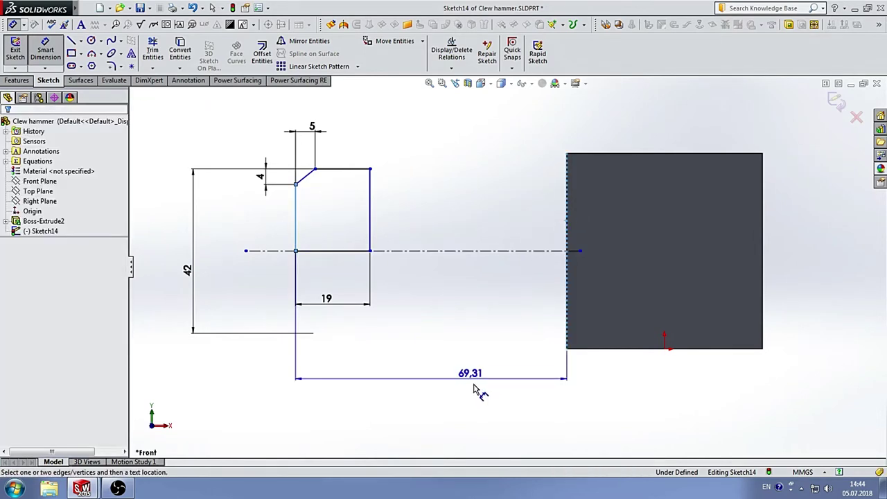
left_click(469, 400)
type("74")
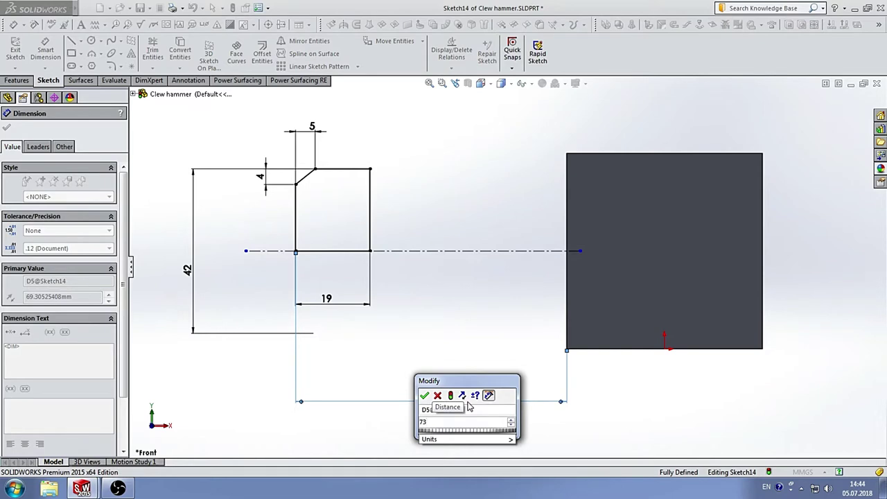
key("Return")
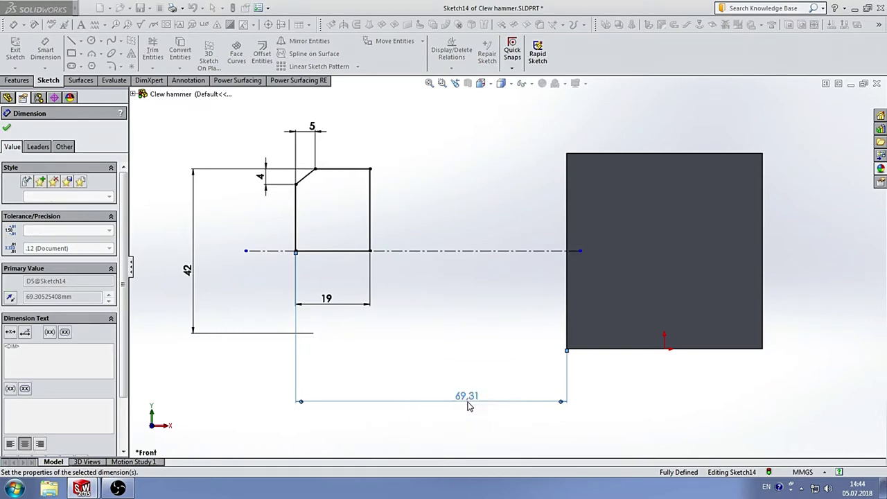
Revolve the profile 360° about the centerline into a chamfered cylinder, Revolve3.
key("f")
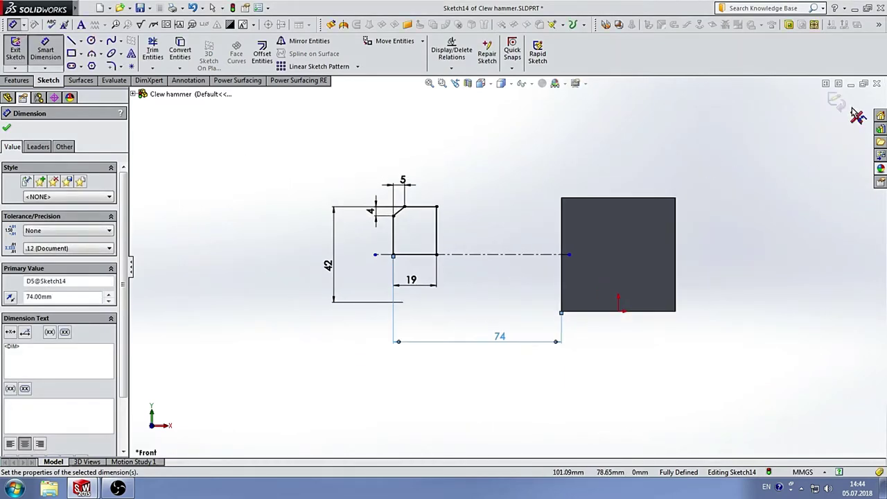
left_click(837, 101)
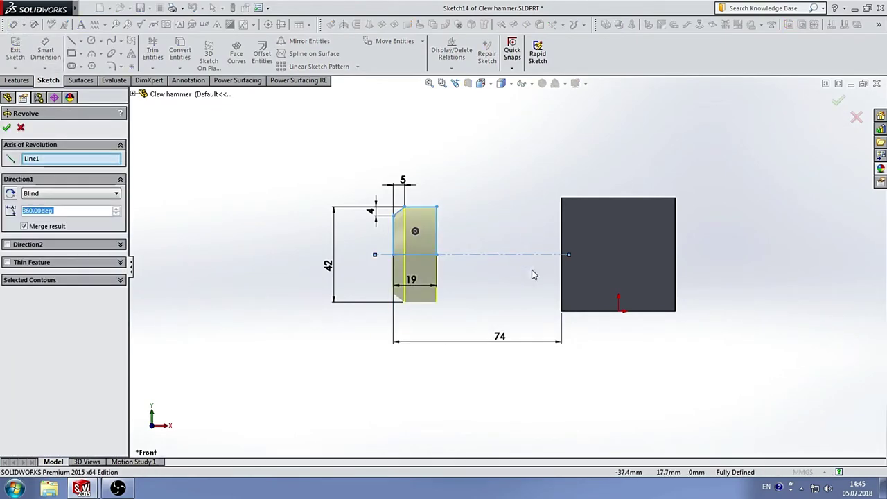
mouse_move(282, 207)
middle_mouse_down()
mouse_move(321, 229)
mouse_move(246, 233)
middle_mouse_up()
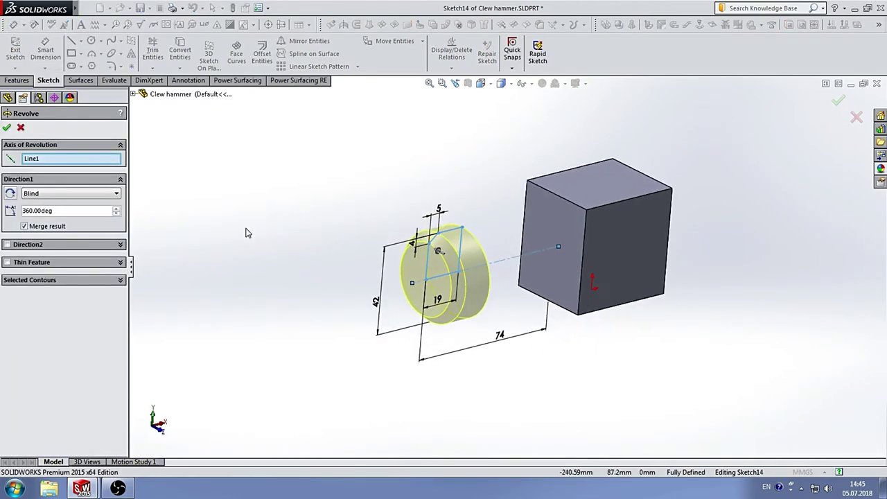
left_click(8, 129)
Select the block face that faces the cylinder.
mouse_move(391, 162)
middle_mouse_down()
mouse_move(421, 154)
mouse_move(366, 186)
mouse_move(386, 176)
mouse_move(461, 218)
middle_mouse_up()
scroll(485, 208, "down", 2)
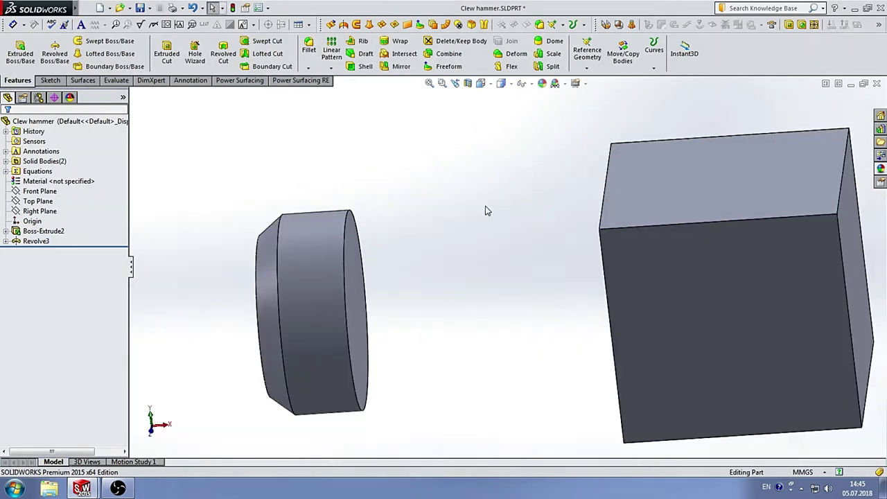
scroll(486, 206, "up", 2)
mouse_move(496, 251)
middle_mouse_down()
mouse_move(467, 218)
mouse_move(517, 266)
middle_mouse_up()
left_click(554, 267)
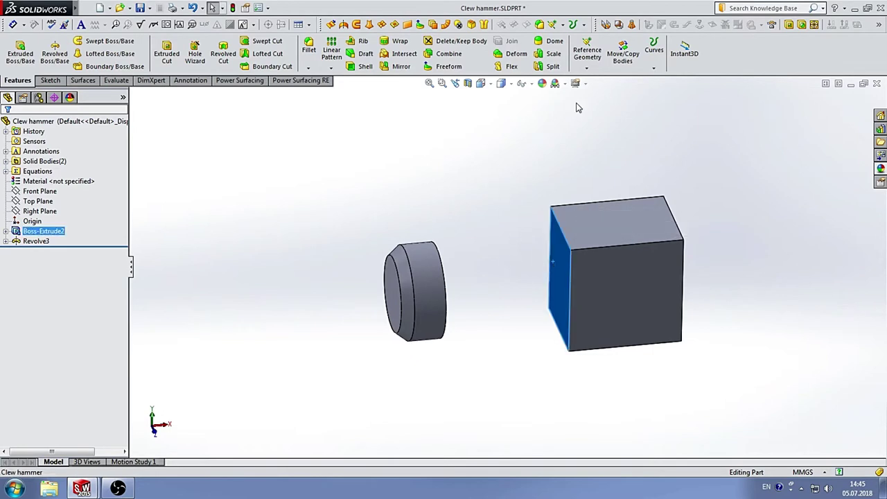
Create reference plane Plane4 offset 30 mm from the block face toward the cylinder.
left_click(602, 62)
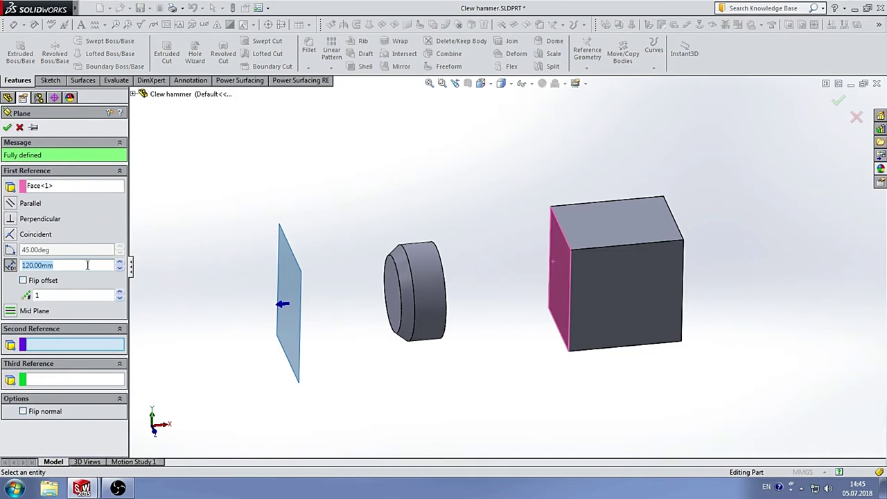
type("30")
key("Return")
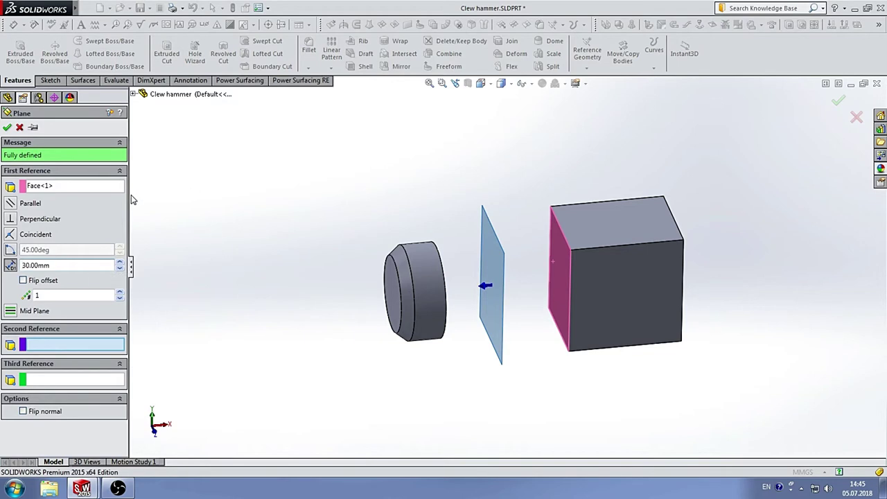
left_click(6, 126)
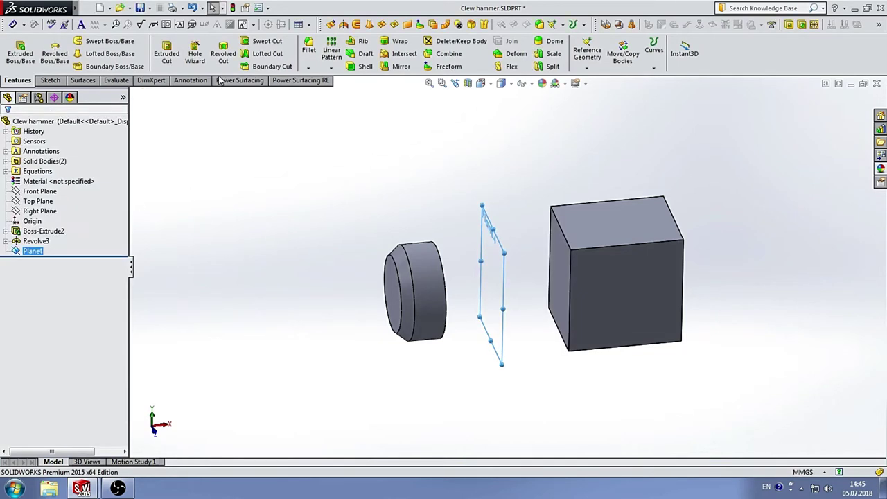
Sketch a circle on Plane4, dimension its diameter to 30 mm, and exit the sketch.
left_click(53, 82)
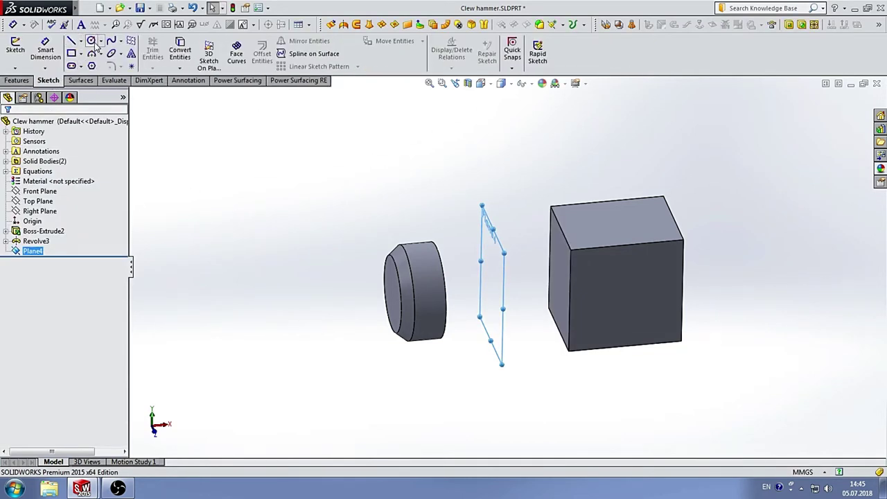
left_click(93, 41)
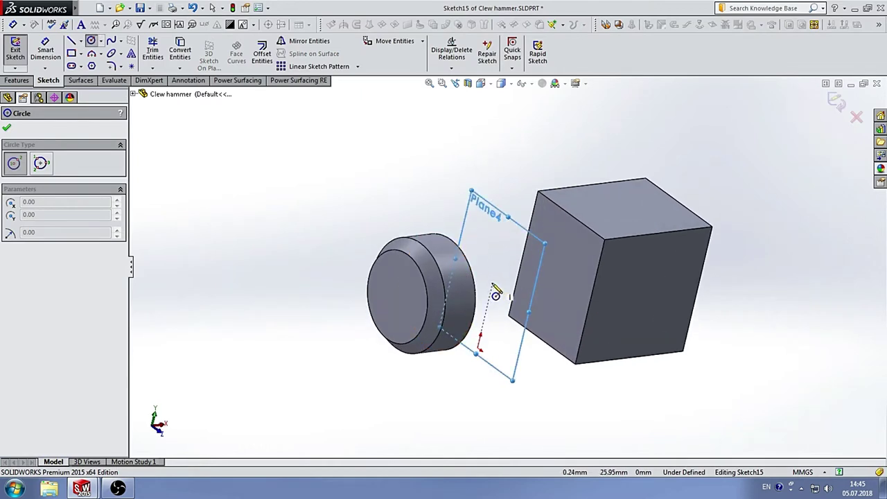
left_click(491, 285)
left_click(511, 242)
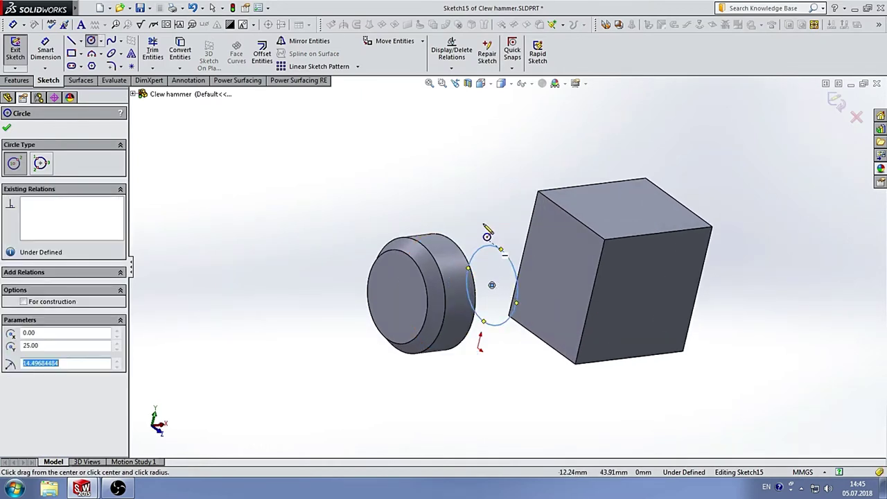
middle_click_drag(488, 231, 503, 202)
left_click(45, 52)
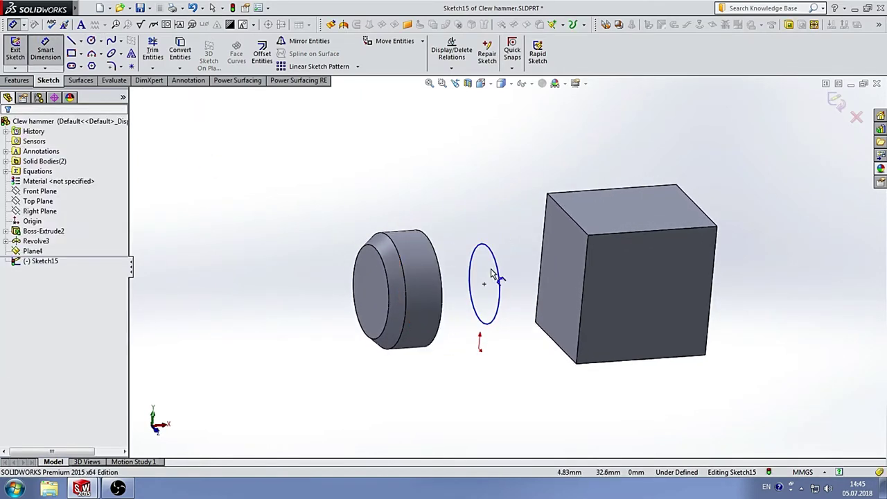
left_click(499, 269)
left_click(496, 198)
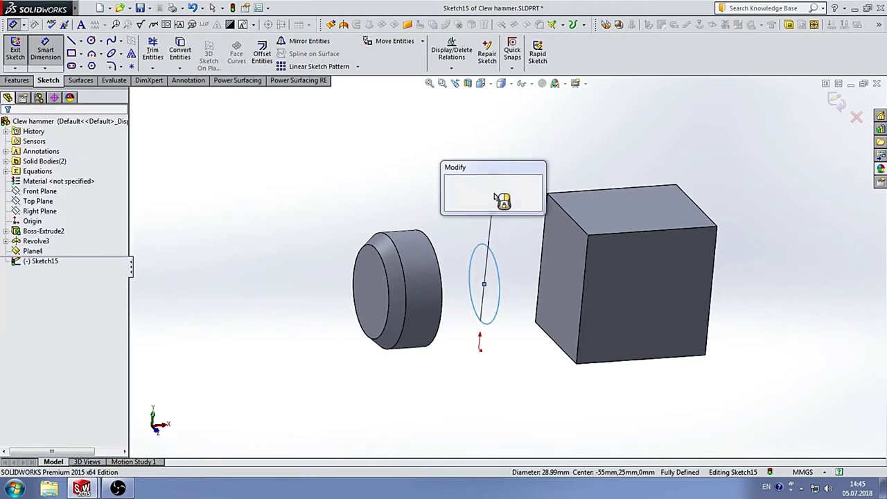
type("30")
key("Return")
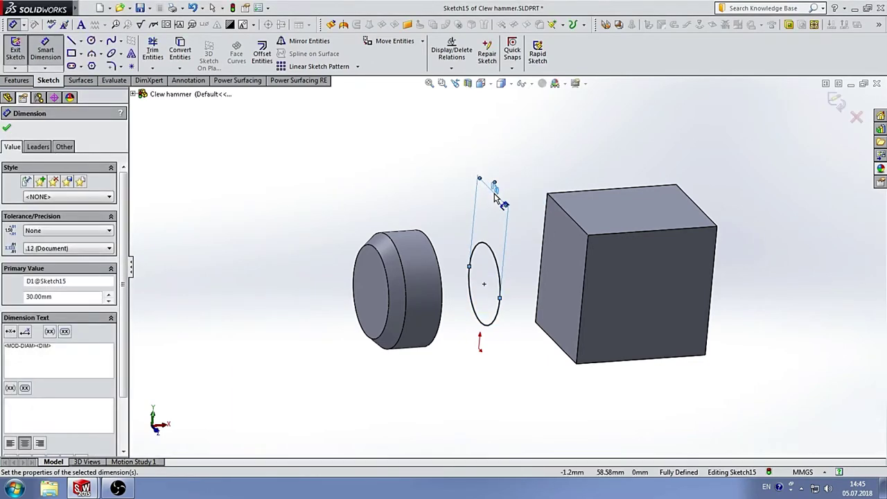
middle_click_drag(475, 239, 495, 237)
key("ctrl+b")
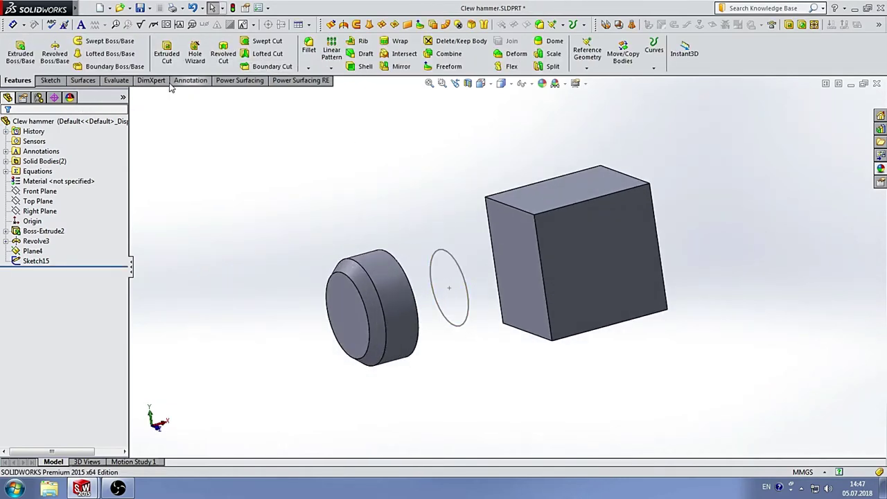
Fillet four long block edges with a 2 mm radius, then select the cylinder's flat end face.
left_click(306, 52)
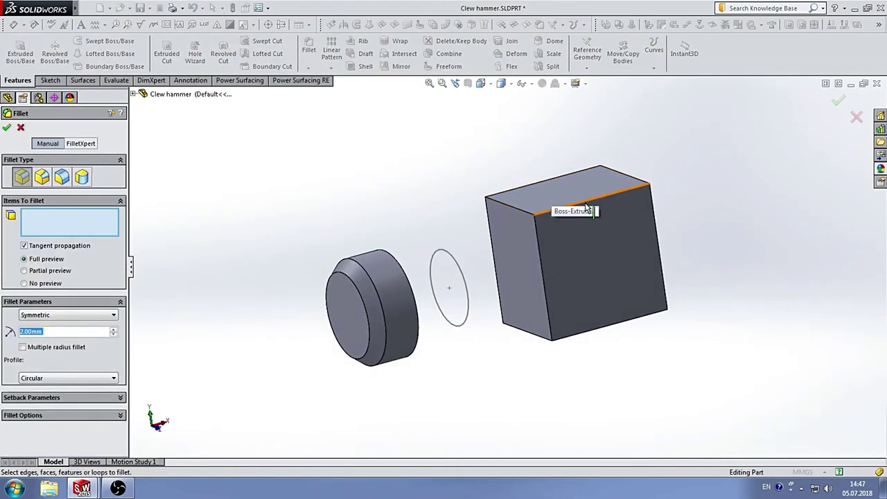
left_click(584, 205)
left_click(552, 178)
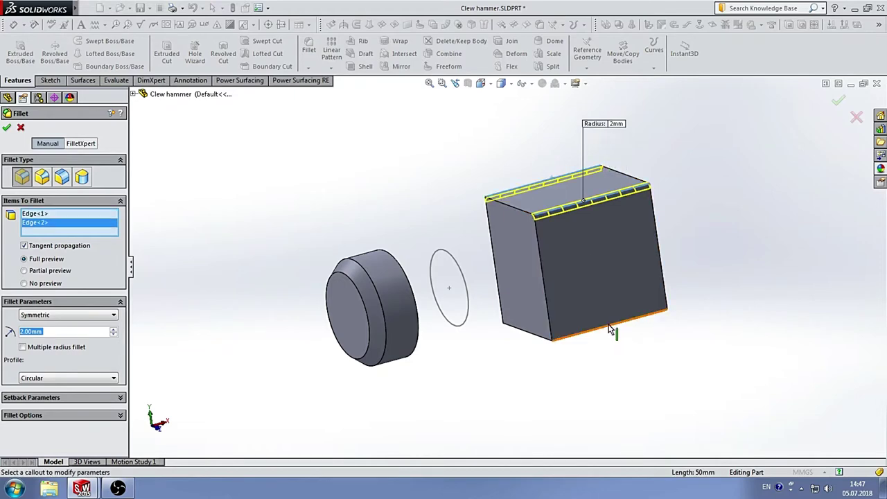
left_click(610, 331)
middle_click_drag(610, 331, 424, 347)
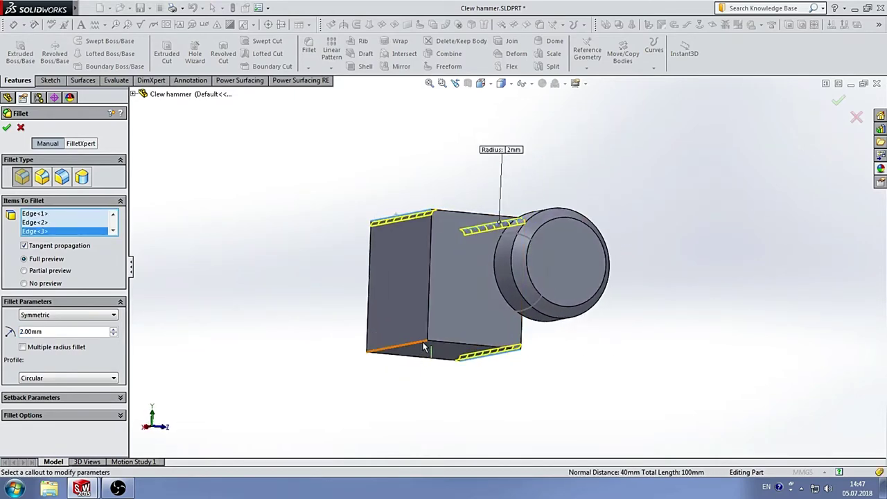
left_click(417, 350)
middle_click_drag(437, 244, 400, 291)
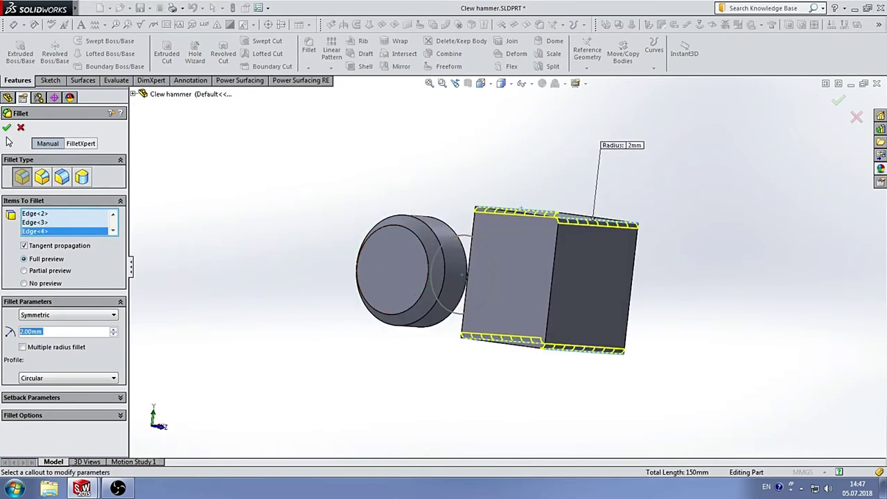
left_click(7, 127)
mouse_move(501, 162)
middle_mouse_down()
mouse_move(425, 207)
mouse_move(474, 181)
mouse_move(467, 174)
mouse_move(468, 237)
mouse_move(412, 261)
mouse_move(389, 284)
middle_mouse_up()
left_click(388, 285)
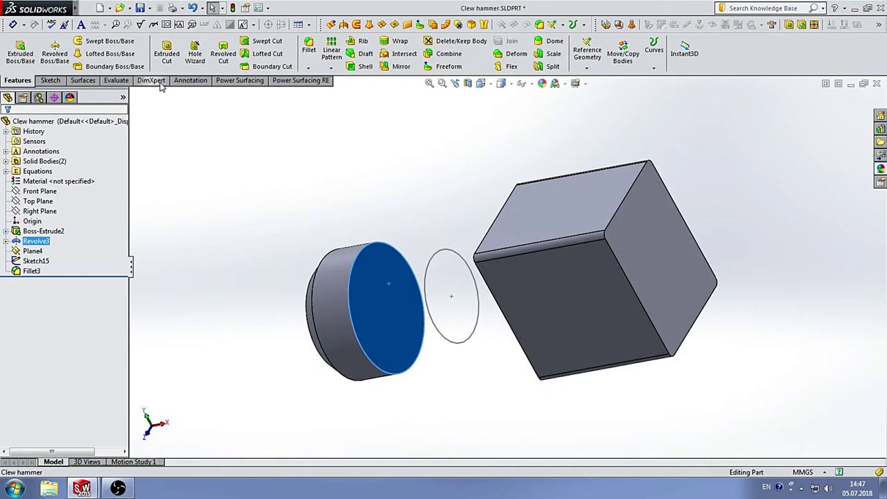
Convert the cylinder end face's circular edge into a new sketch, Sketch18.
left_click(50, 80)
left_click(15, 50)
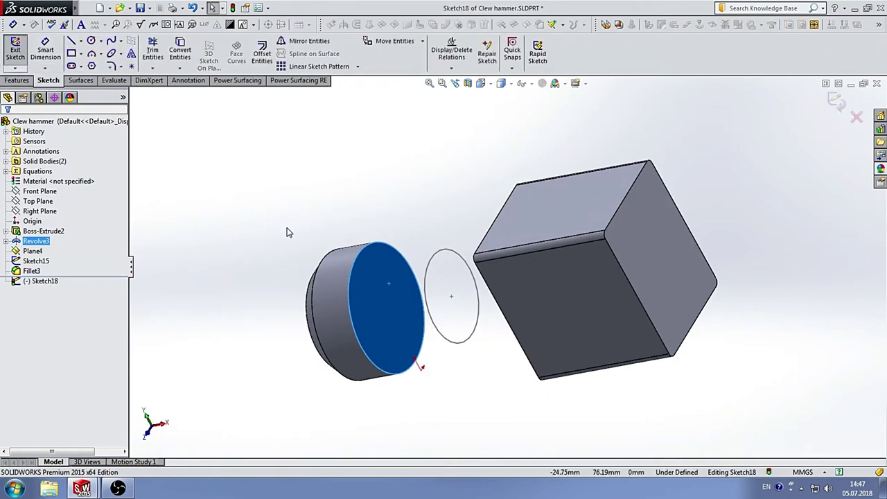
left_click(353, 267)
left_click(180, 52)
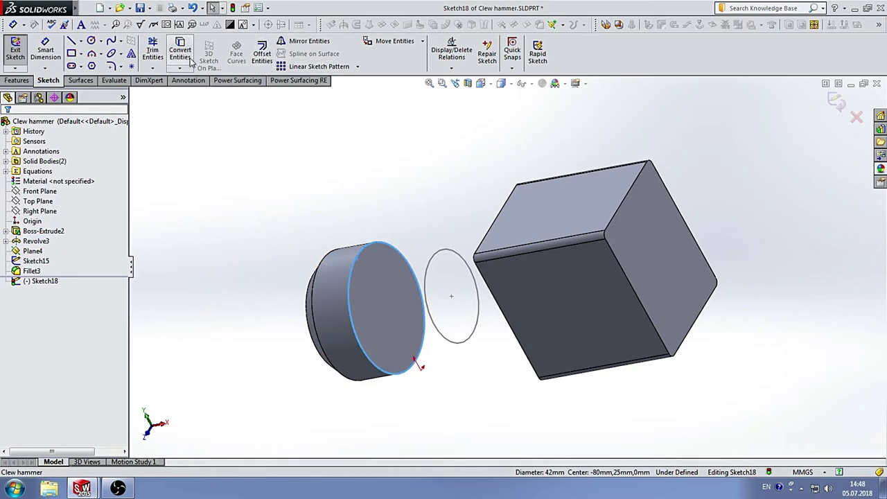
left_click(837, 102)
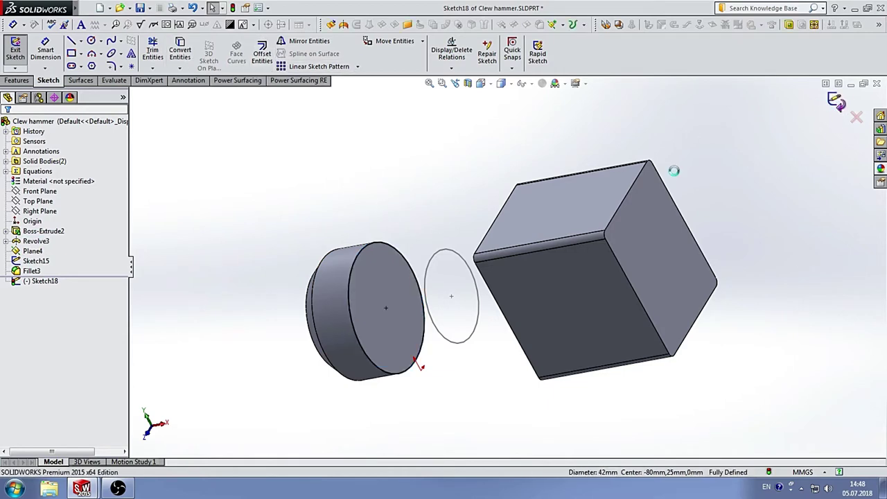
Convert the box face's outline loop into a new sketch, Sketch19.
middle_click_drag(469, 215, 535, 161)
left_click(517, 236)
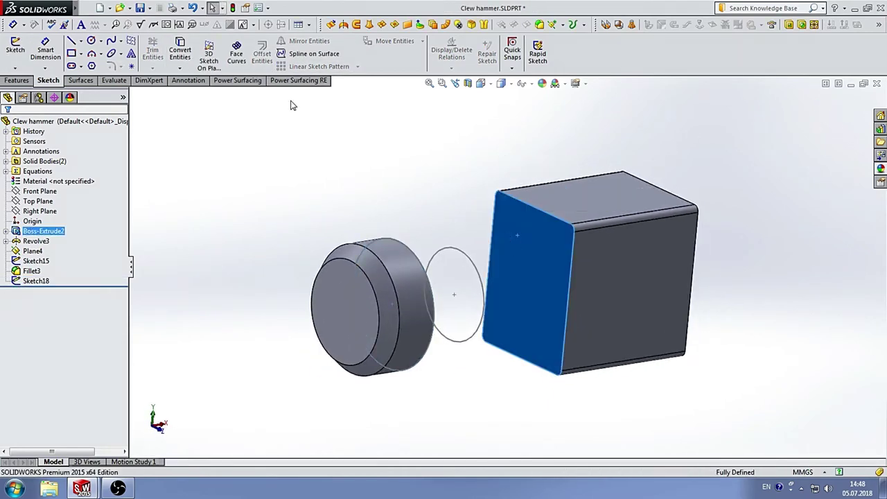
left_click(15, 47)
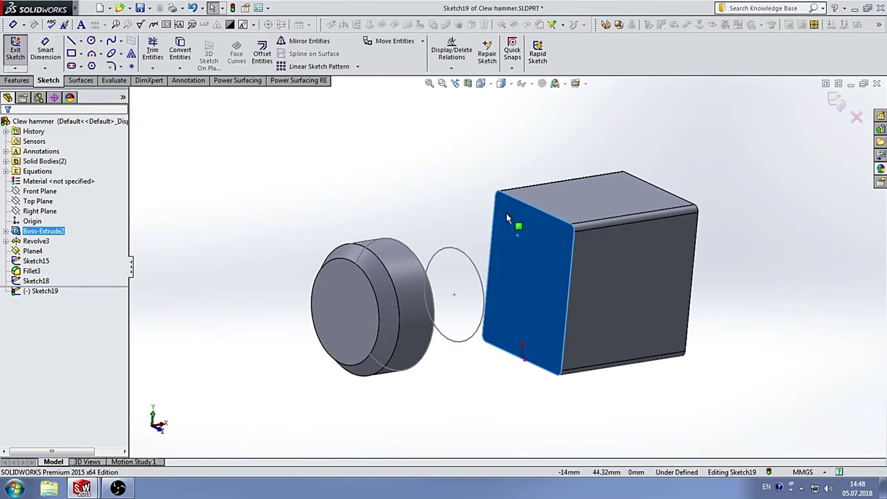
right_click(529, 210)
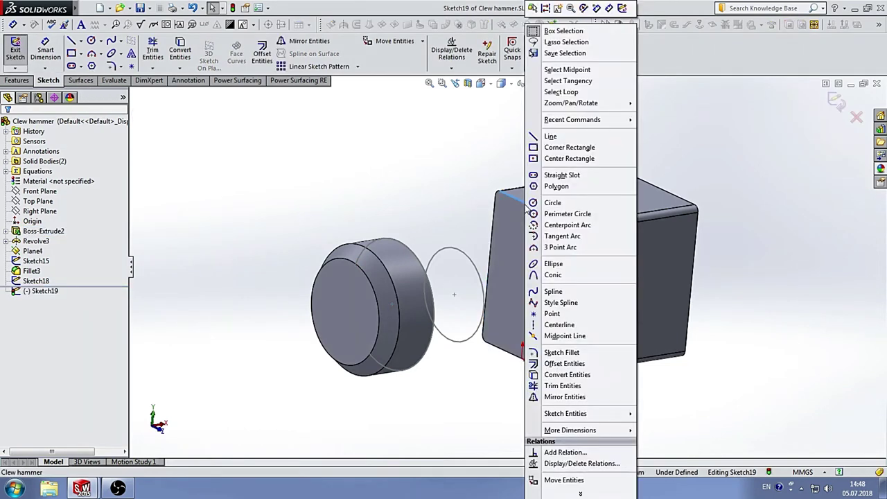
left_click(587, 96)
left_click(558, 212)
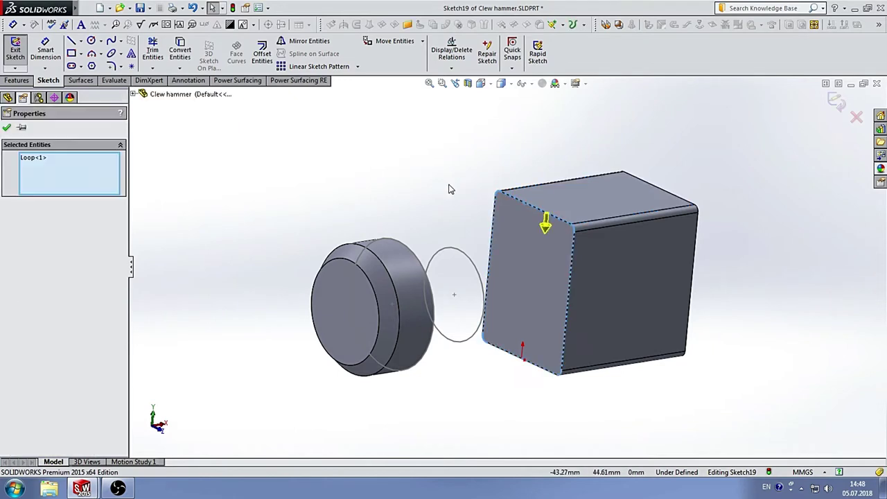
left_click(7, 129)
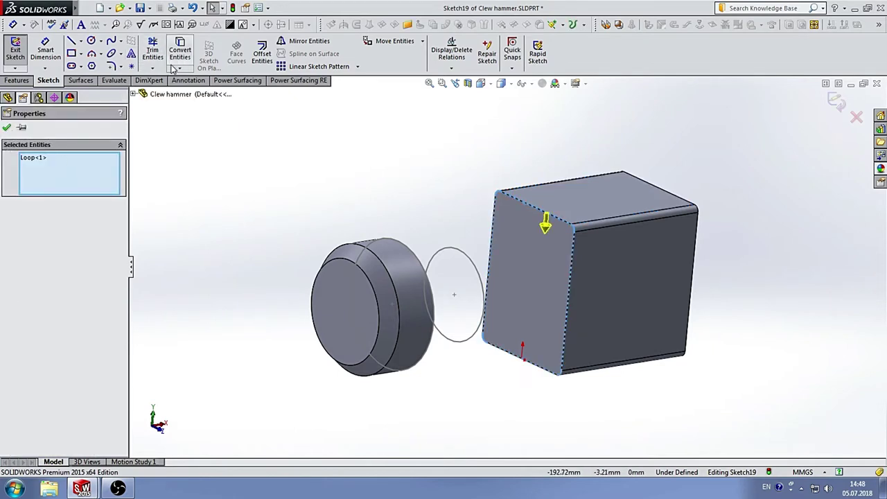
left_click(836, 106)
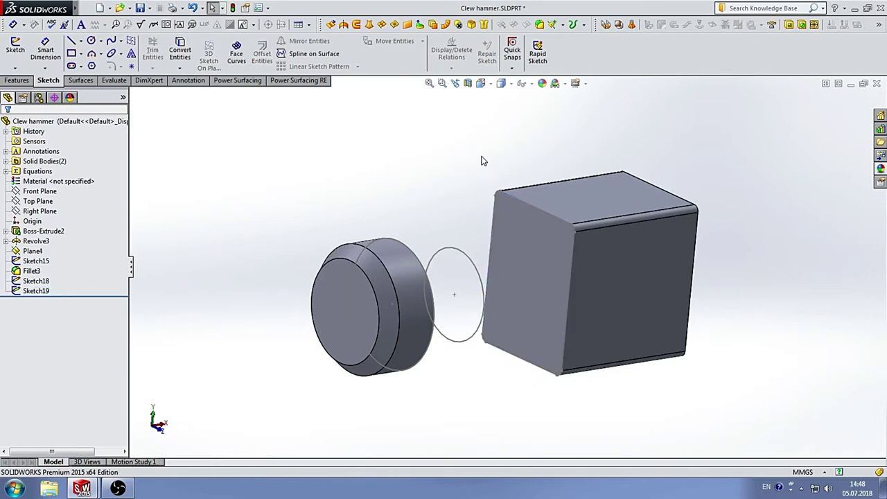
middle_click_drag(481, 159, 413, 151)
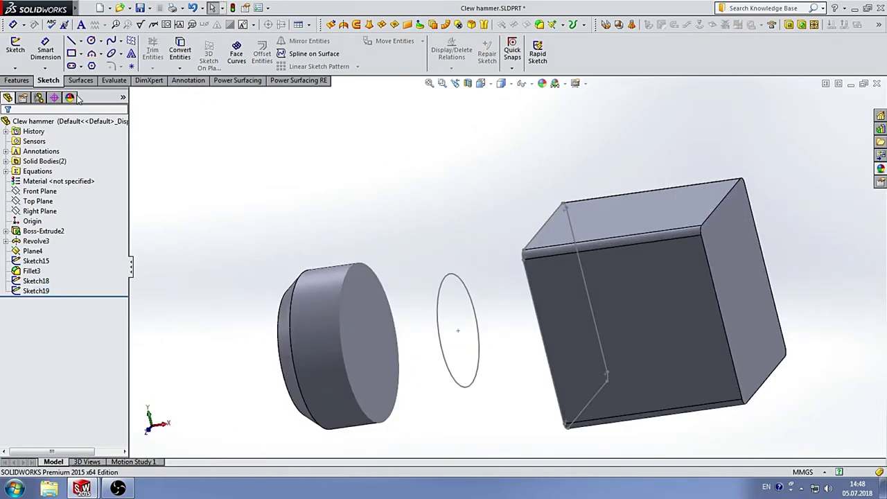
Create Loft4 through Sketch18, Sketch15 and Sketch19, bridging the cylinder to the box with a curved neck.
left_click(19, 81)
left_click(110, 55)
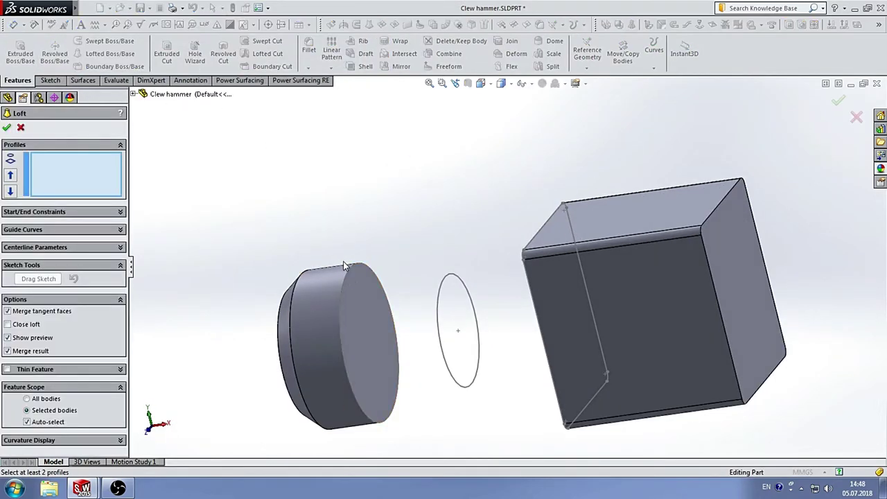
left_click(351, 272)
left_click(445, 294)
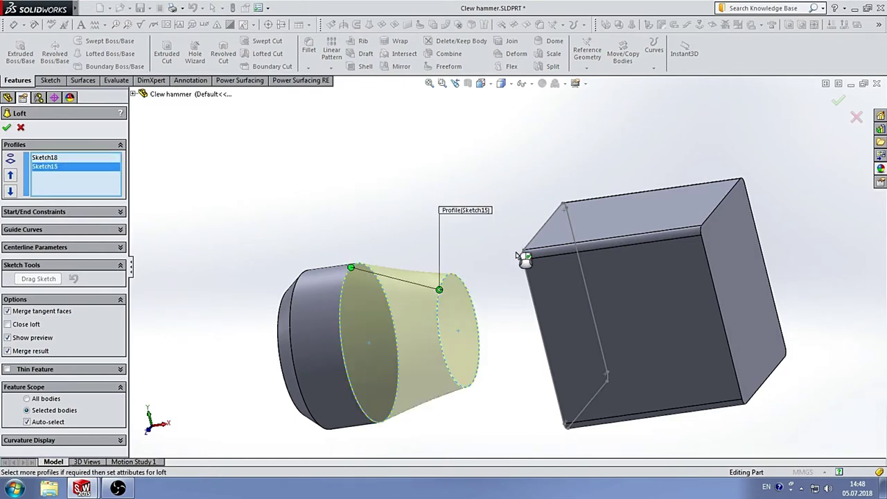
middle_click_drag(520, 255, 578, 239)
left_click(596, 238)
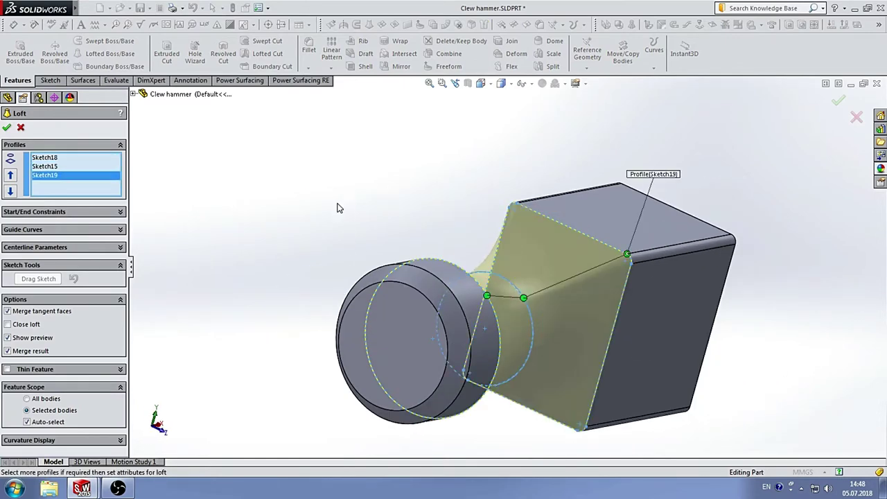
left_click(7, 129)
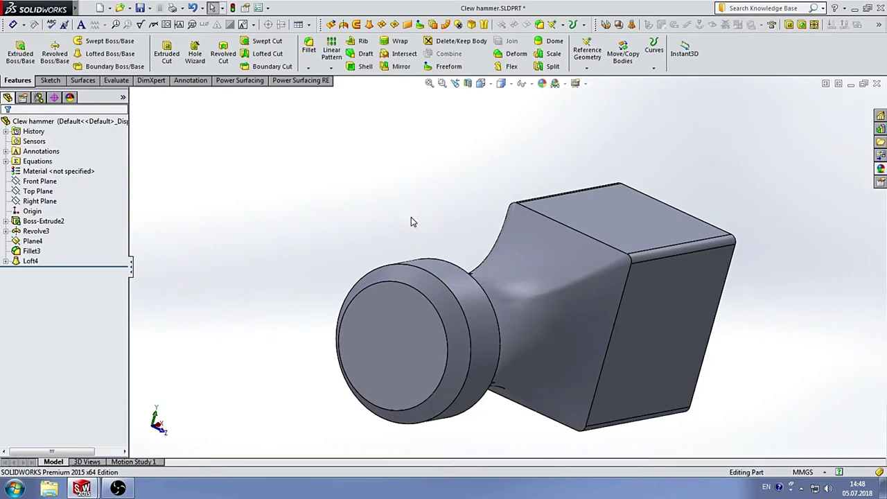
mouse_move(412, 221)
middle_mouse_down()
mouse_move(330, 170)
mouse_move(430, 170)
mouse_move(452, 139)
mouse_move(460, 198)
mouse_move(486, 248)
middle_mouse_up()
scroll(555, 250, "up", 5)
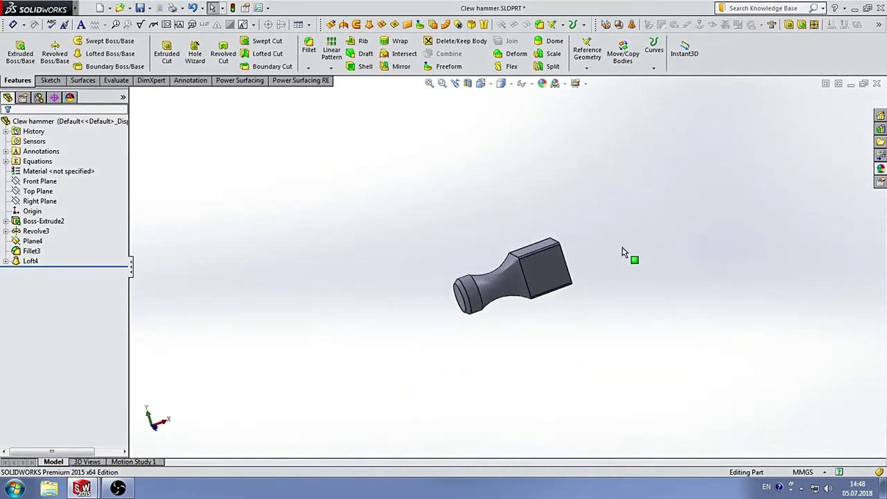
middle_click_drag(630, 254, 580, 284)
scroll(580, 280, "down", 4)
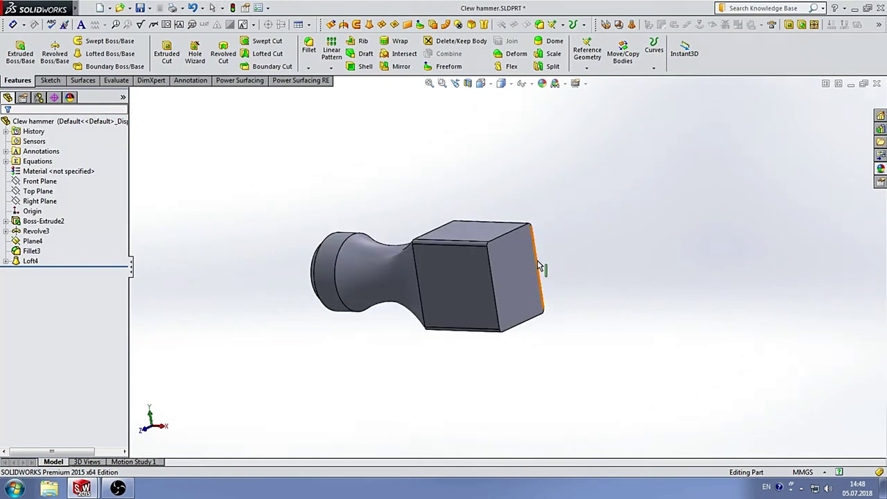
mouse_move(538, 262)
middle_mouse_down()
mouse_move(581, 257)
mouse_move(580, 267)
mouse_move(535, 234)
mouse_move(559, 317)
mouse_move(554, 299)
middle_mouse_up()
scroll(528, 283, "down", 2)
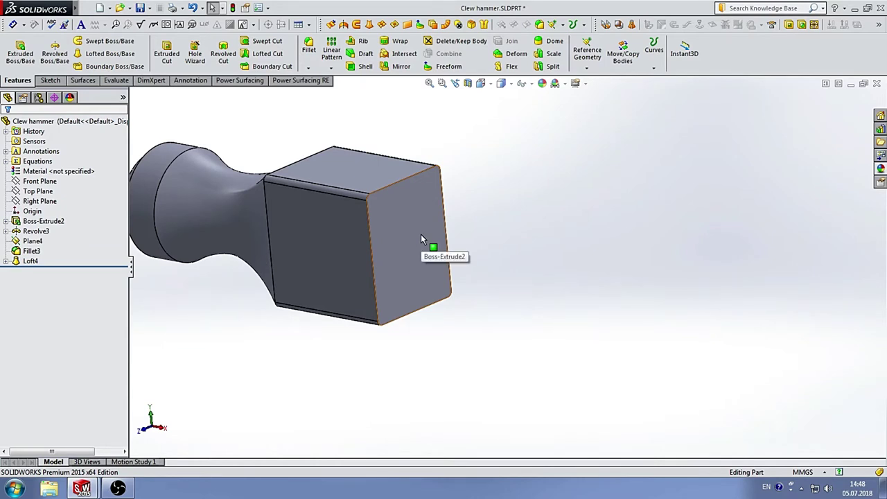
Begin a new reference plane offset from the box's end face.
left_click(421, 235)
mouse_move(507, 303)
middle_mouse_down()
mouse_move(525, 275)
mouse_move(547, 264)
middle_mouse_up()
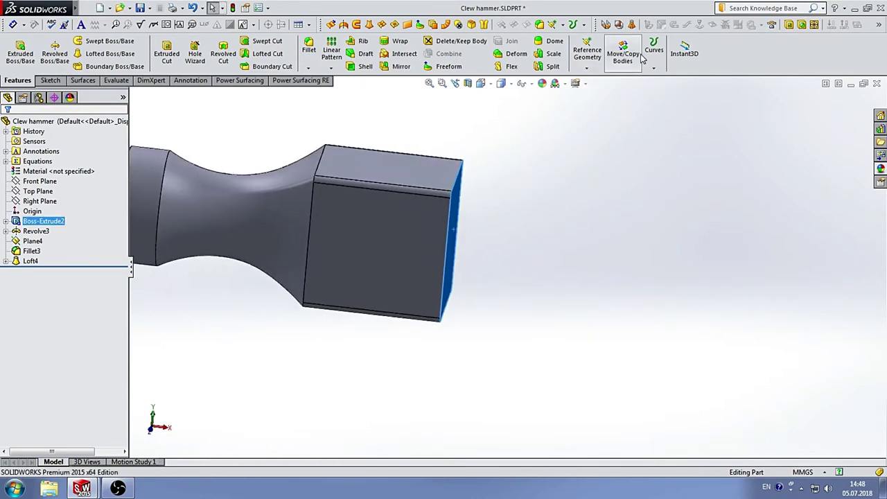
left_click(588, 54)
left_click(598, 82)
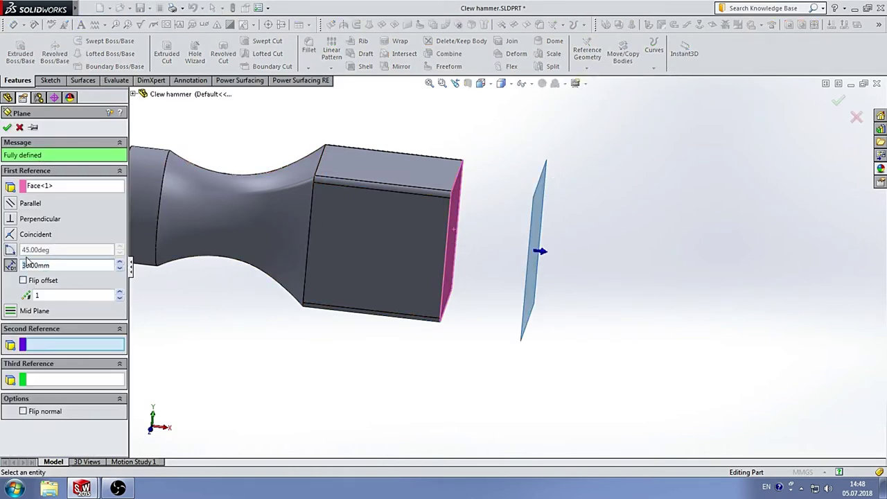
Create Plane5 at 60 mm and Plane6 at 120 mm beyond the box's end face.
type("6")
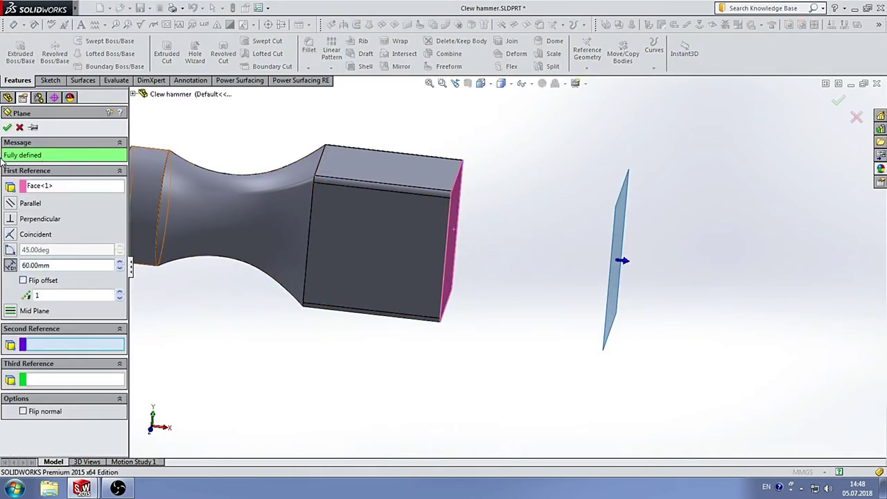
left_click(7, 129)
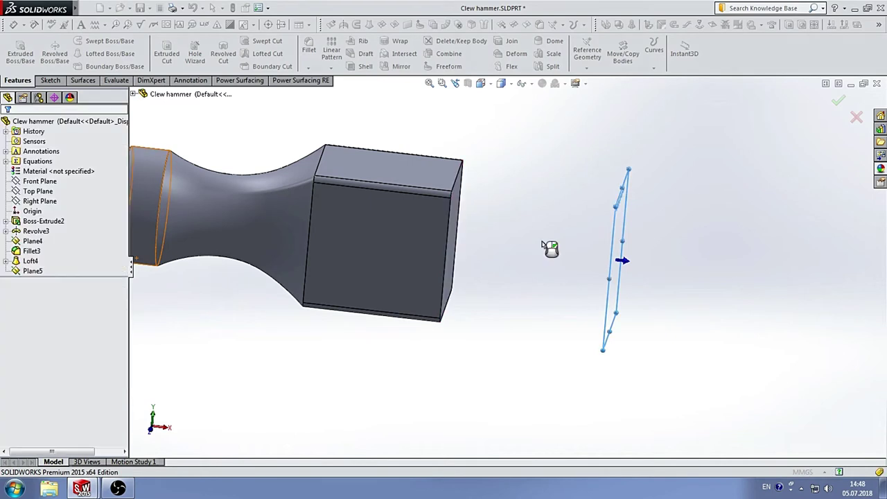
left_click(455, 214)
left_click(587, 52)
left_click(596, 79)
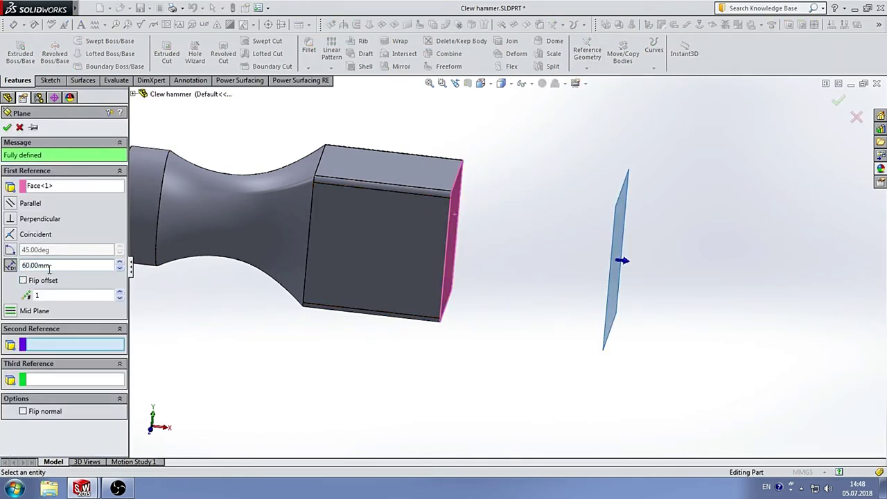
type("2")
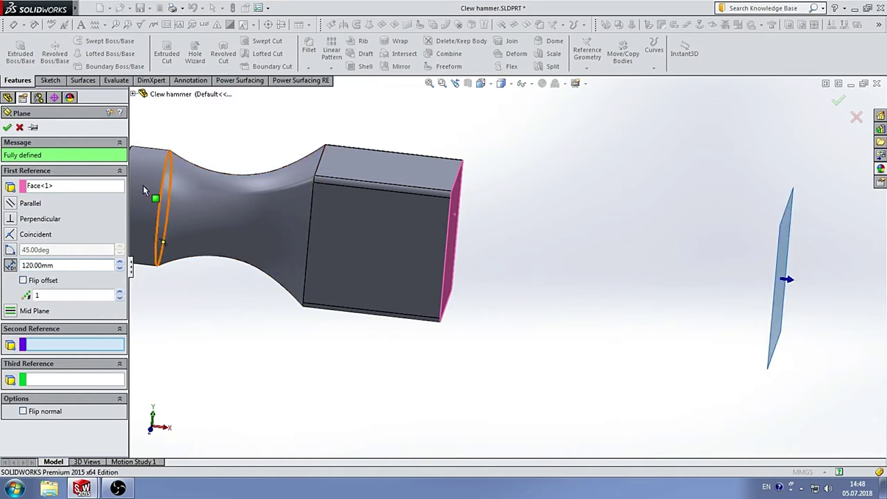
left_click(7, 127)
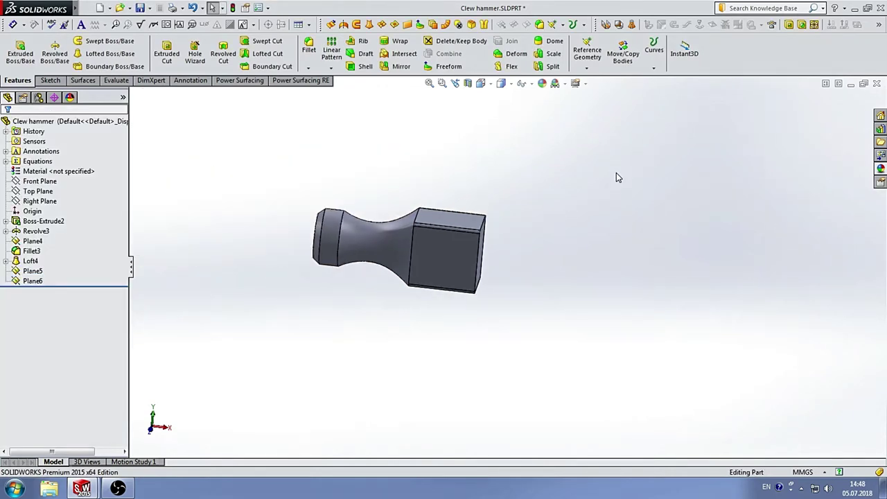
Turn on reference plane display and select Plane5 for sketching.
mouse_move(38, 9)
left_click(152, 8)
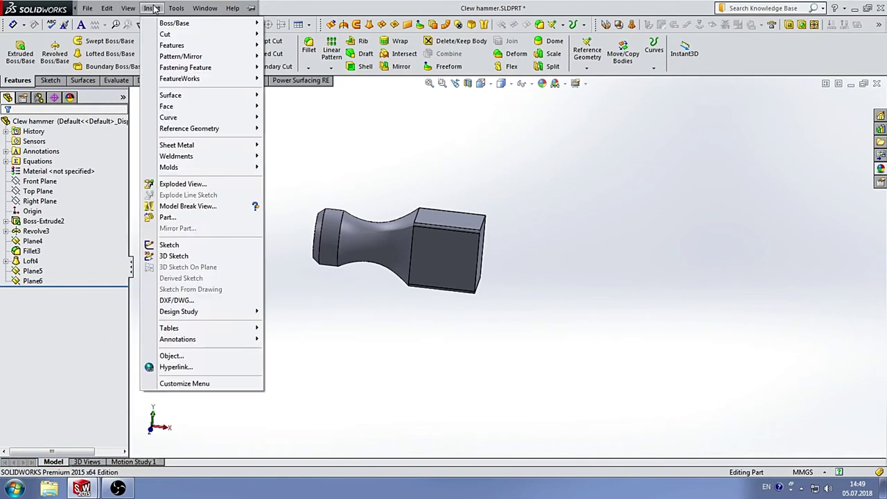
mouse_move(128, 9)
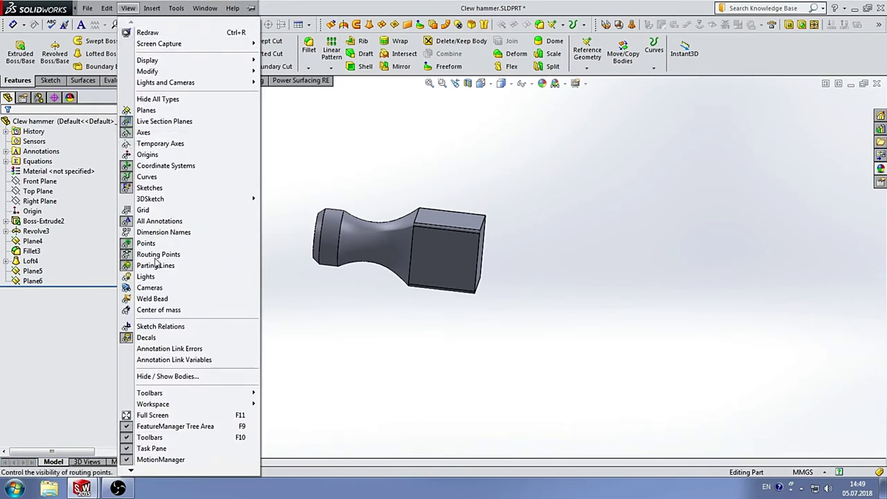
left_click(147, 110)
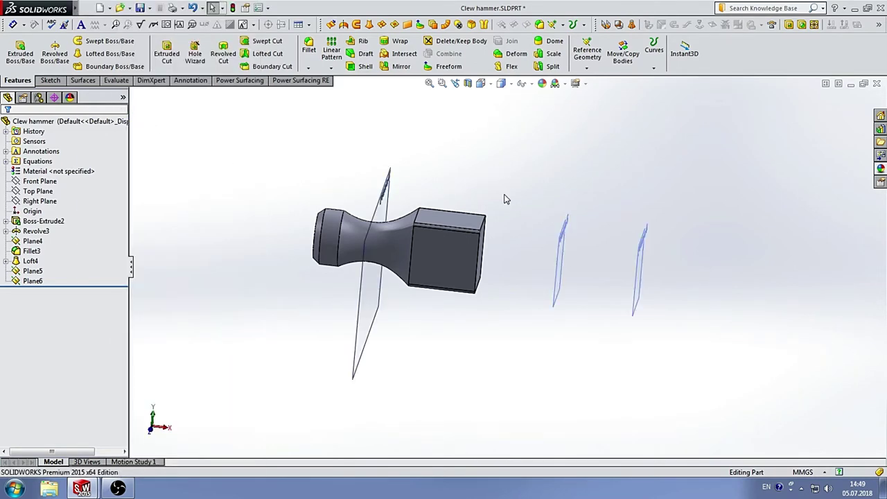
middle_click_drag(505, 199, 487, 168)
scroll(556, 254, "up", 2)
scroll(469, 231, "down", 3)
middle_click_drag(469, 231, 476, 276)
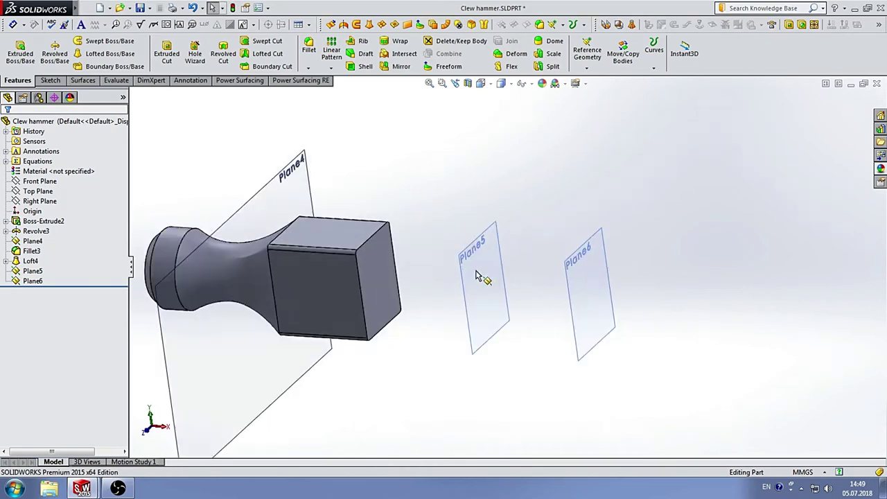
scroll(475, 276, "down", 1)
left_click(469, 237)
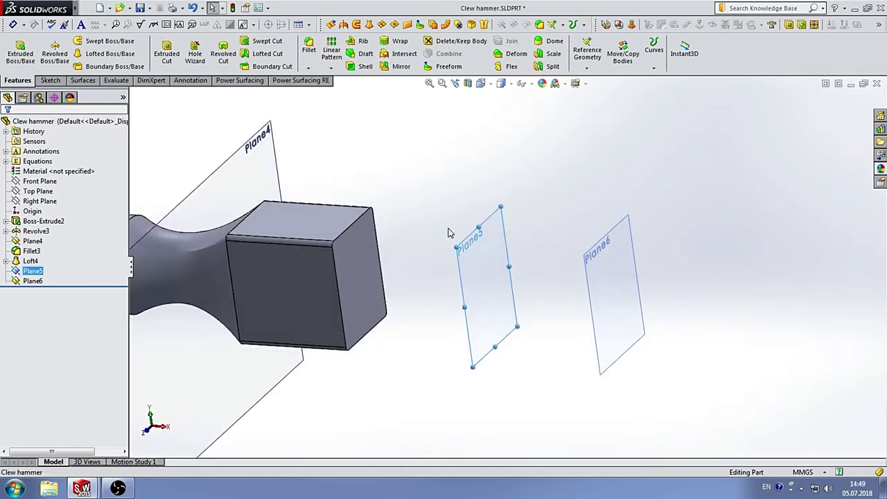
left_click(55, 81)
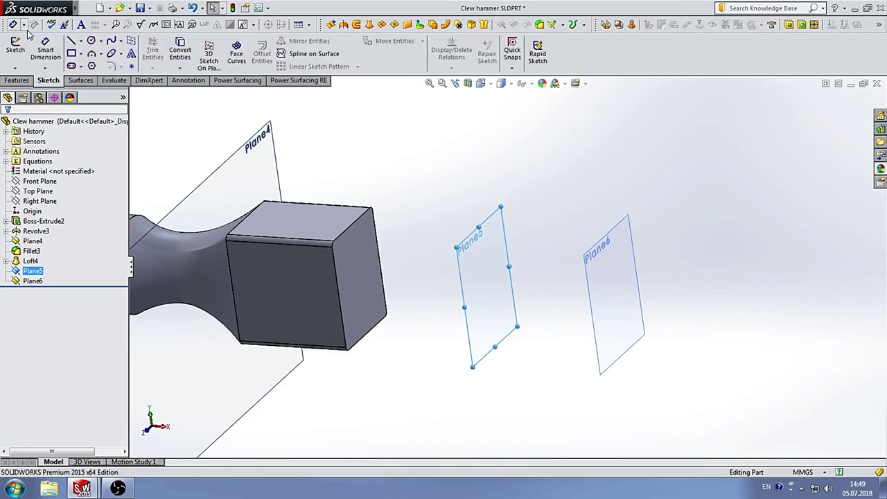
Draw a corner rectangle on Plane5 with horizontal and vertical construction centerlines.
left_click(72, 56)
middle_click_drag(422, 255, 421, 288)
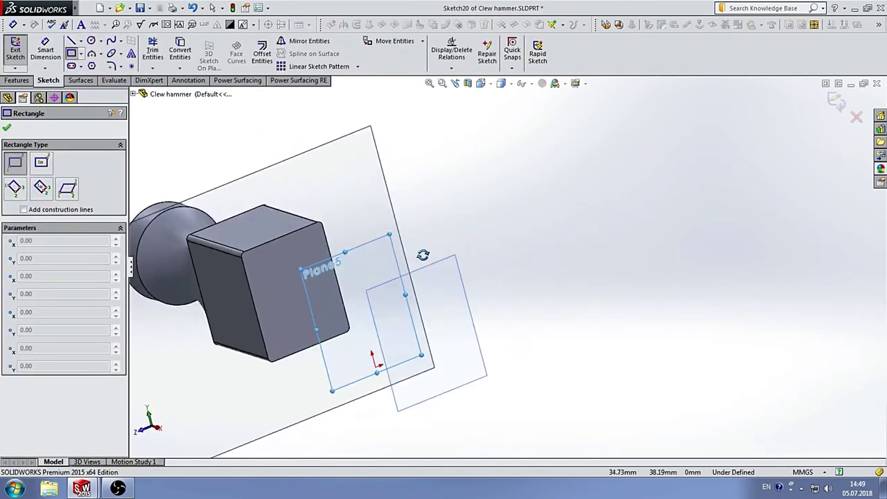
scroll(422, 291, "down", 3)
left_click(416, 297)
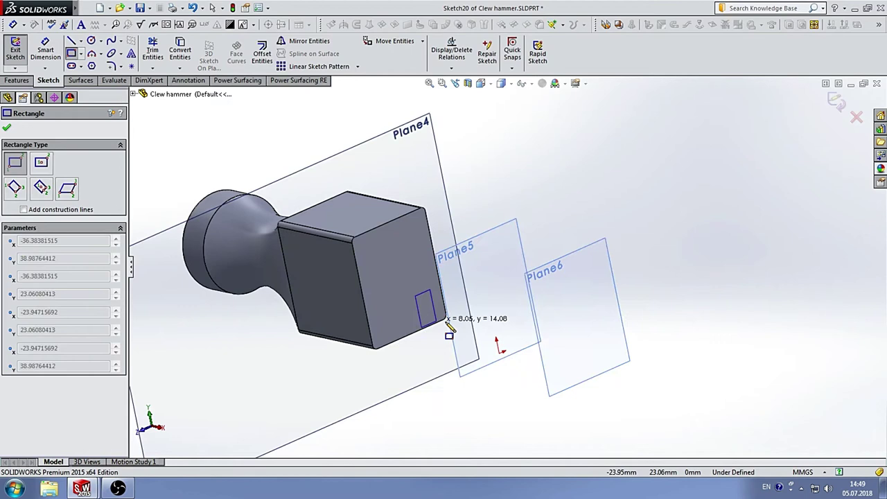
left_click(566, 303)
left_click(562, 290)
left_click(81, 42)
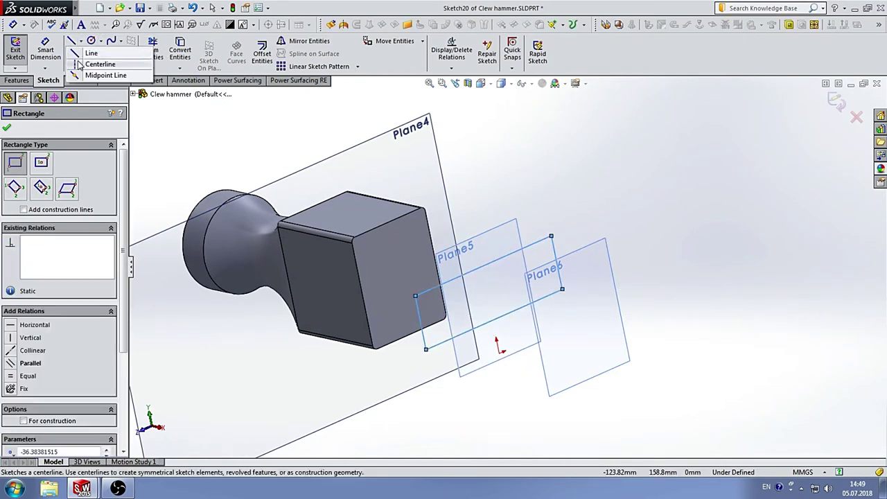
left_click(93, 64)
left_click(420, 323)
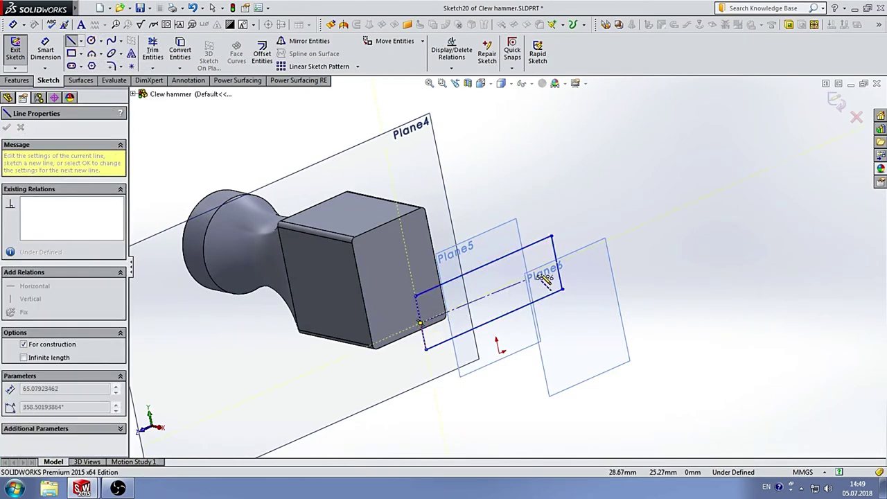
left_click(556, 262)
left_click(488, 292)
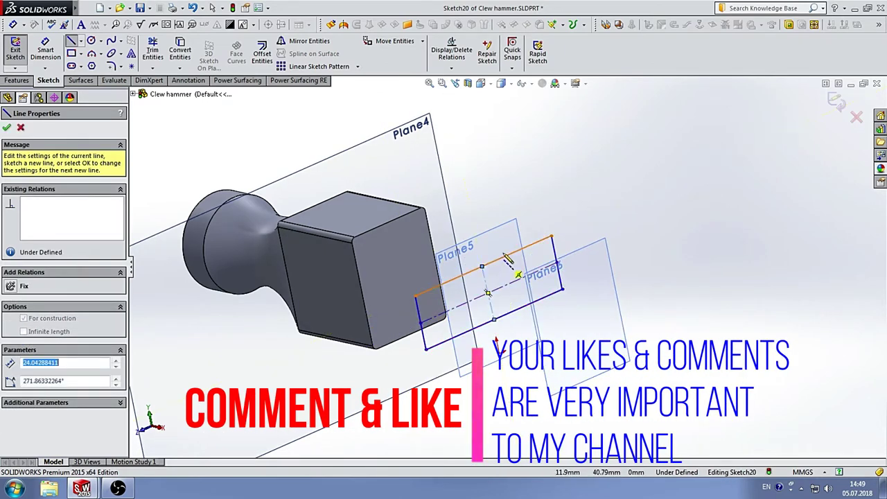
left_click(494, 320)
key("Escape")
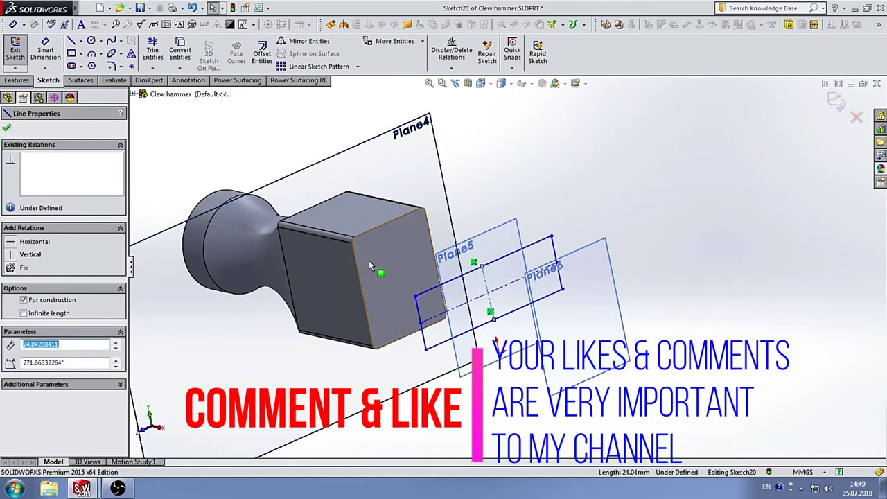
Make both centerlines symmetric between opposite cube edges to centre the rectangle.
left_click(365, 264, "ctrl")
left_click(432, 238, "ctrl")
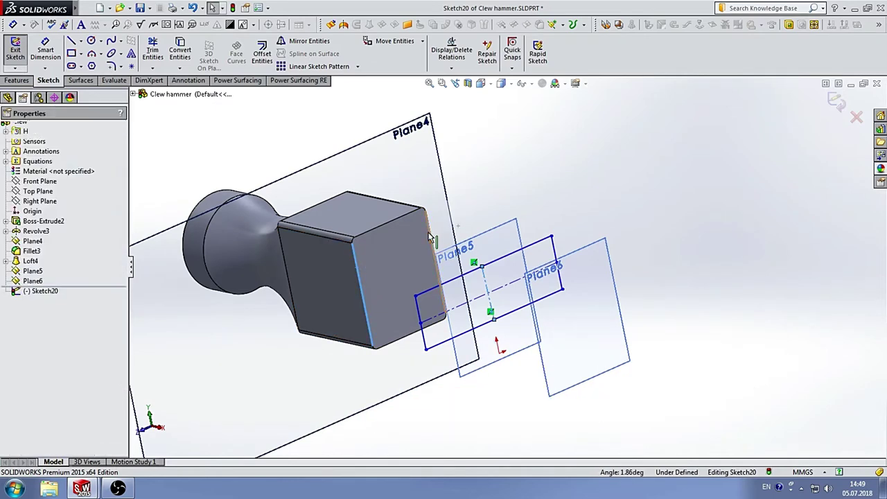
left_click(31, 310)
key("Escape")
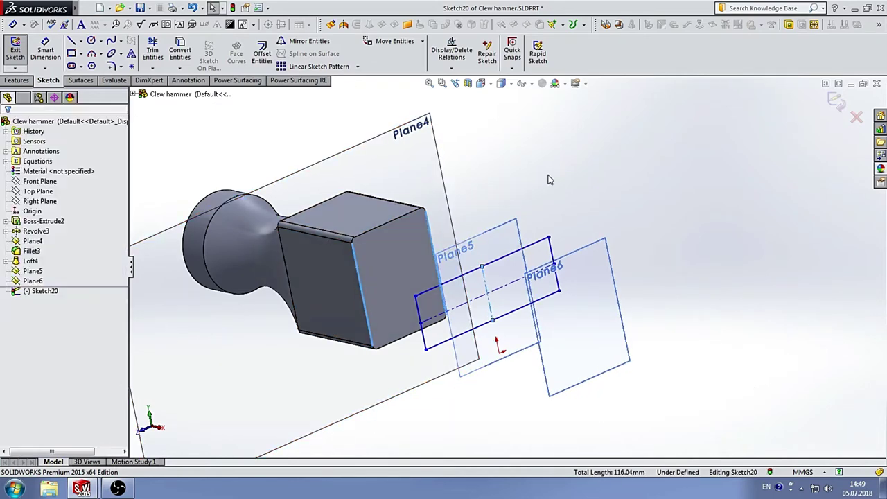
left_click(459, 284)
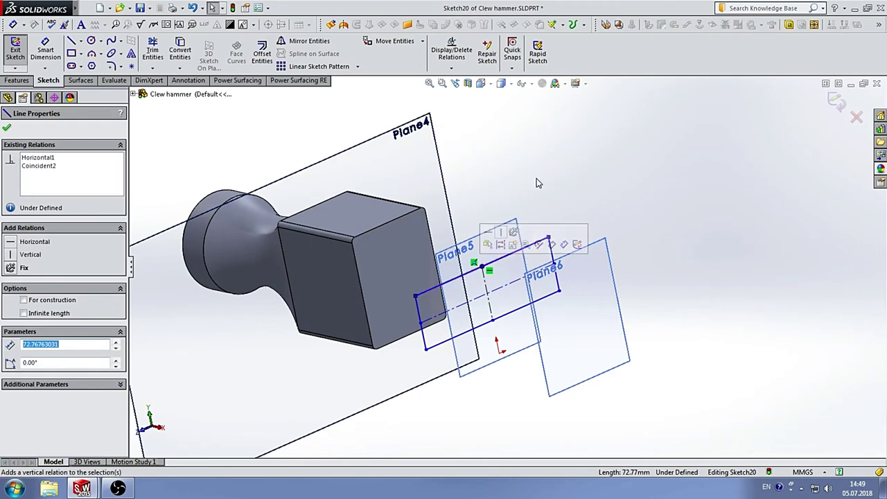
left_click(535, 182)
left_click(475, 306)
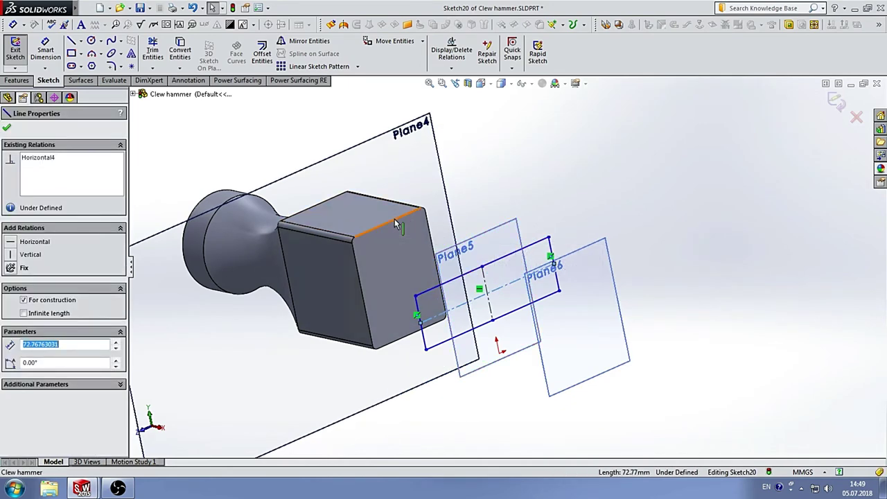
left_click(395, 219, "ctrl")
left_click(394, 347, "ctrl")
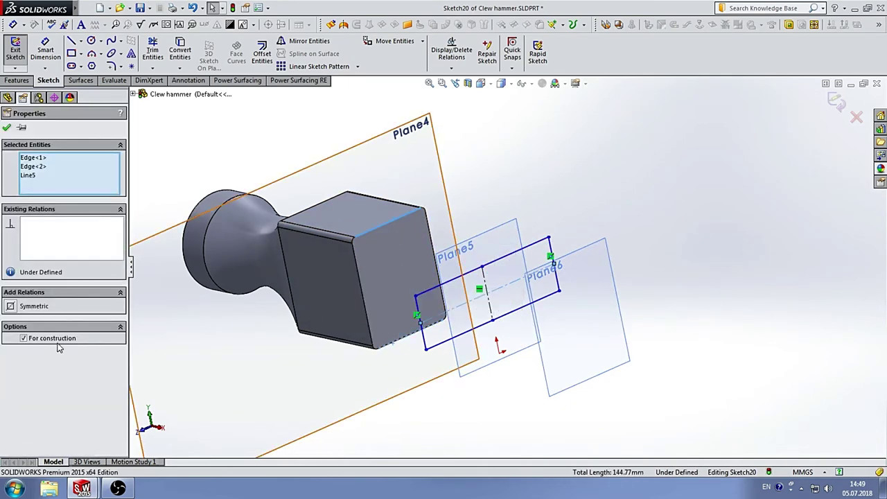
left_click(34, 306)
key("Escape")
Dimension the rectangle's short side to 20 mm and long side to 50 mm.
middle_click_drag(180, 139, 169, 97)
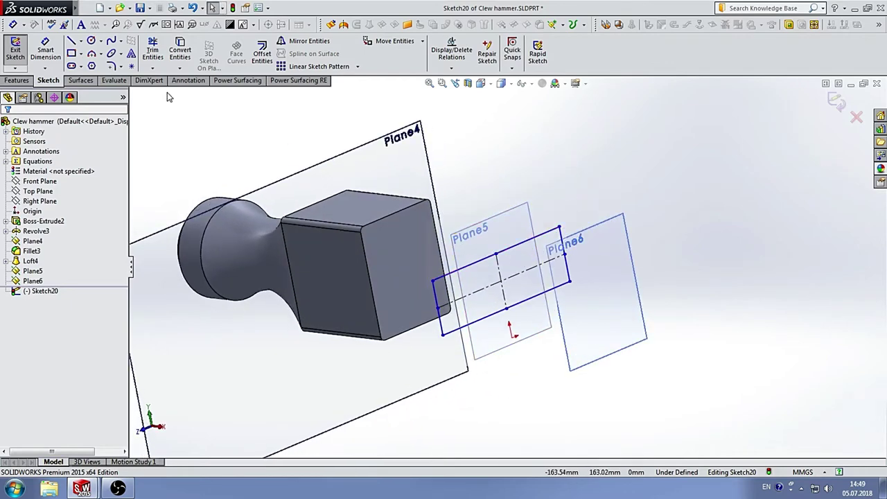
left_click(437, 297)
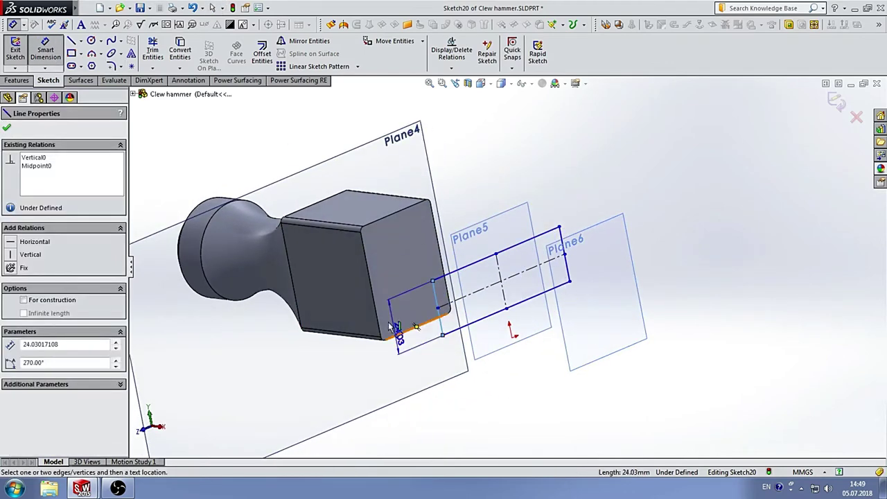
left_click(405, 313)
type("20")
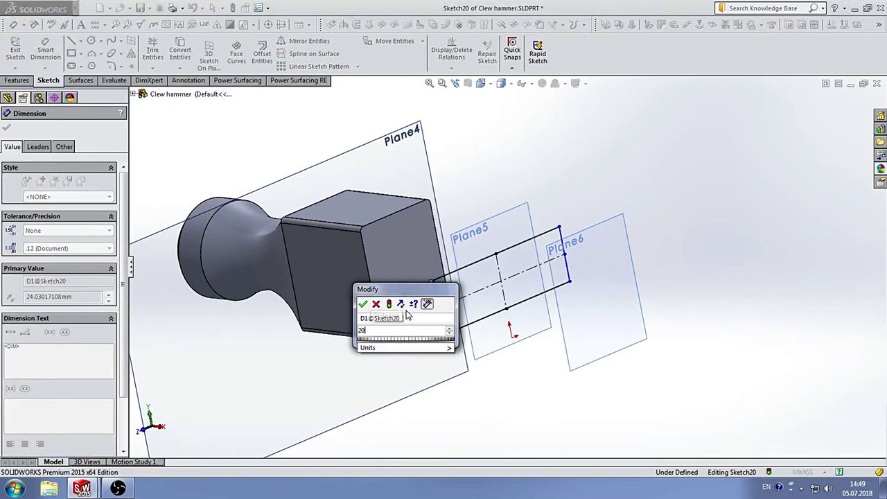
key("Return")
left_click(515, 254)
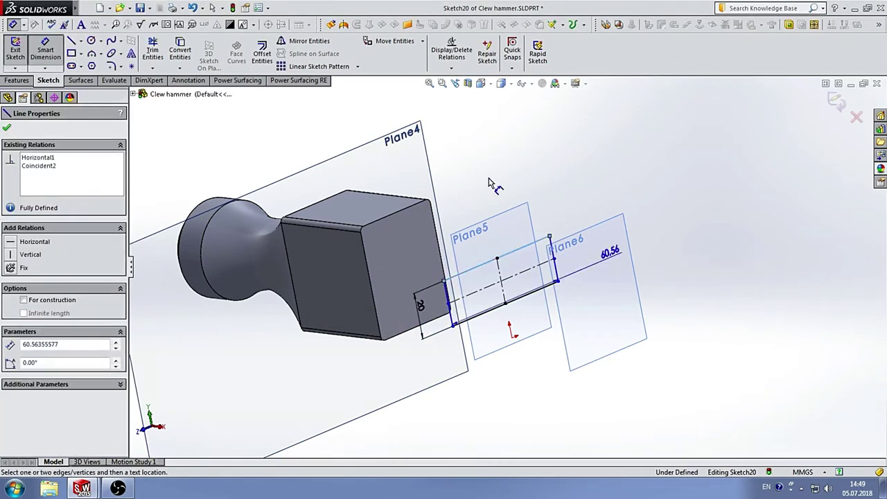
left_click(488, 182)
type("50")
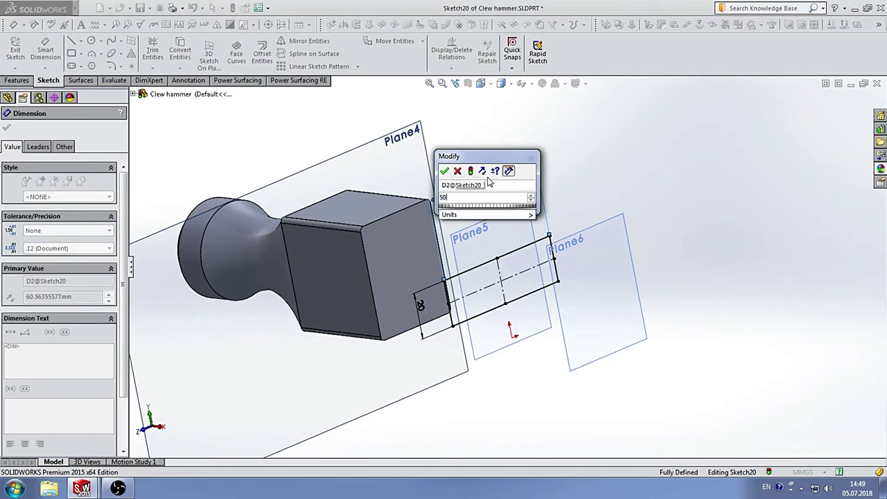
key("Return")
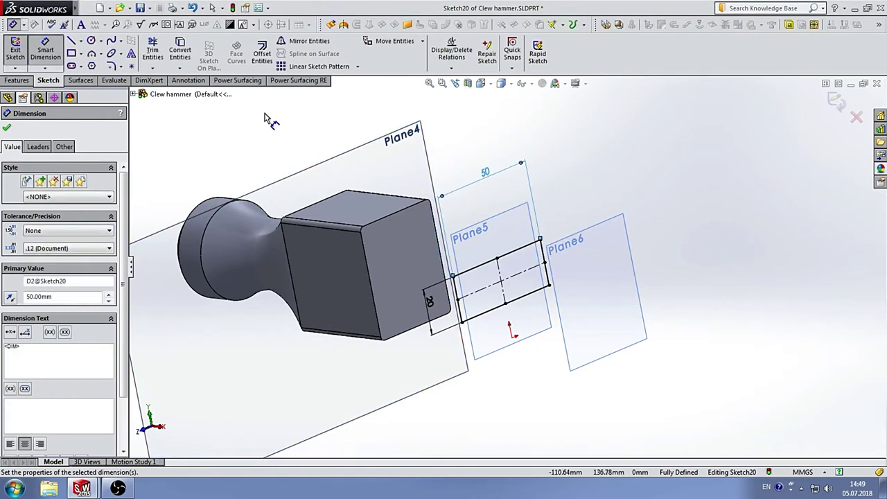
left_click(112, 66)
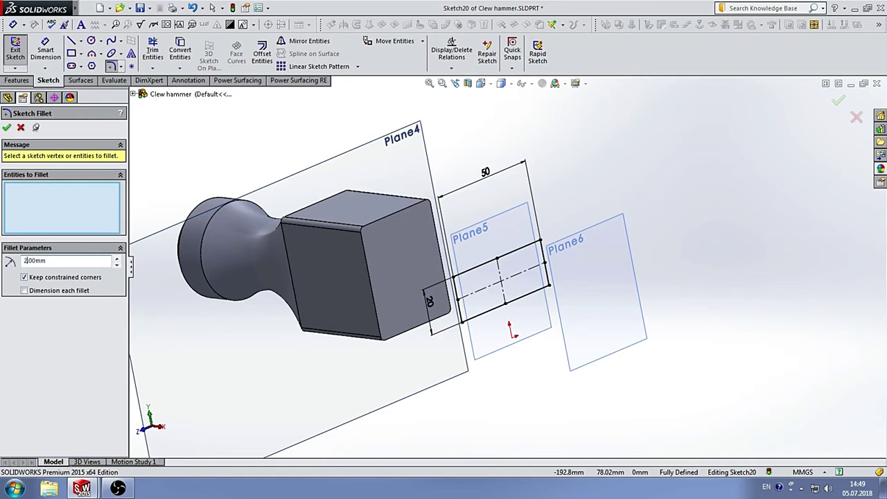
Fillet all four rectangle corners at 2 mm, accepting each relation warning.
left_click(454, 280)
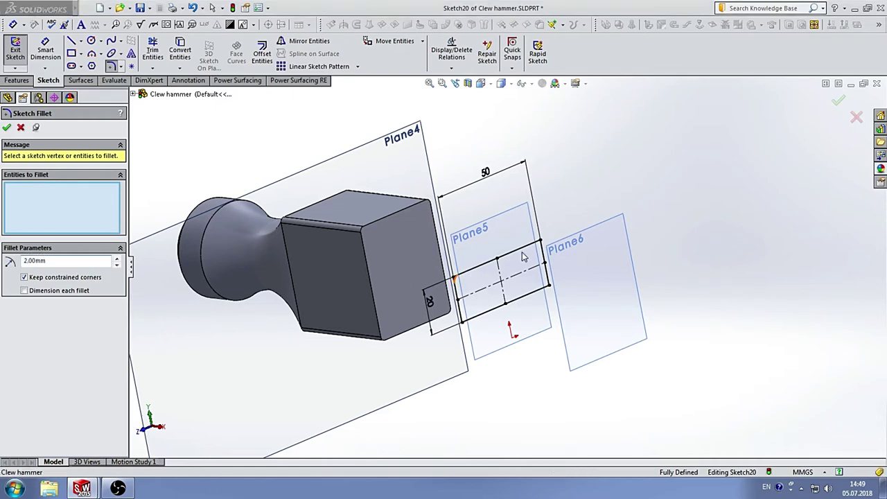
left_click(469, 251)
left_click(540, 241)
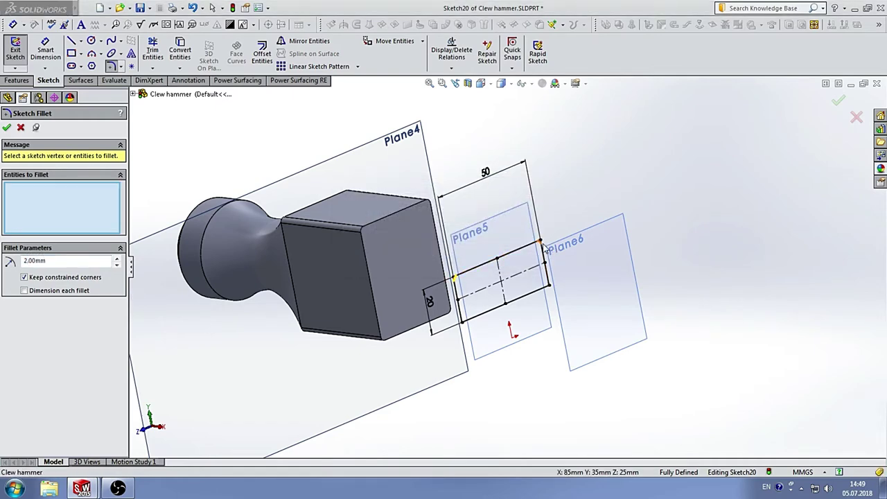
left_click(469, 253)
left_click(549, 285)
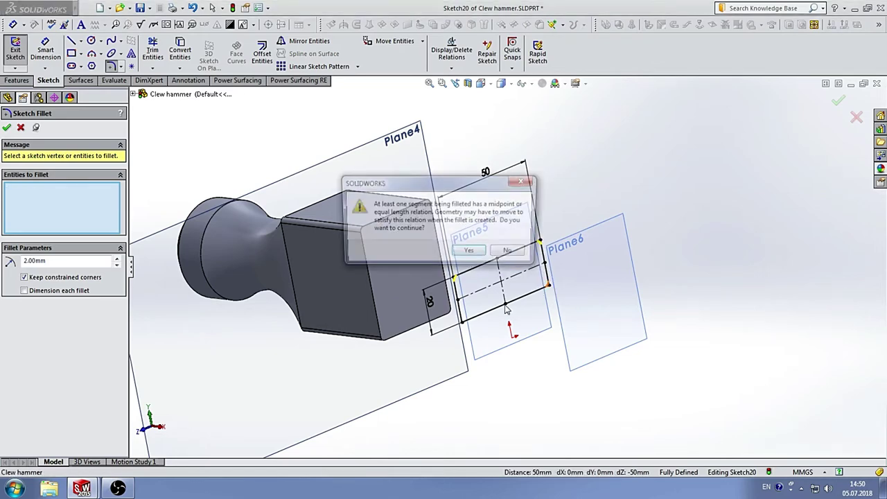
left_click(476, 252)
left_click(463, 324)
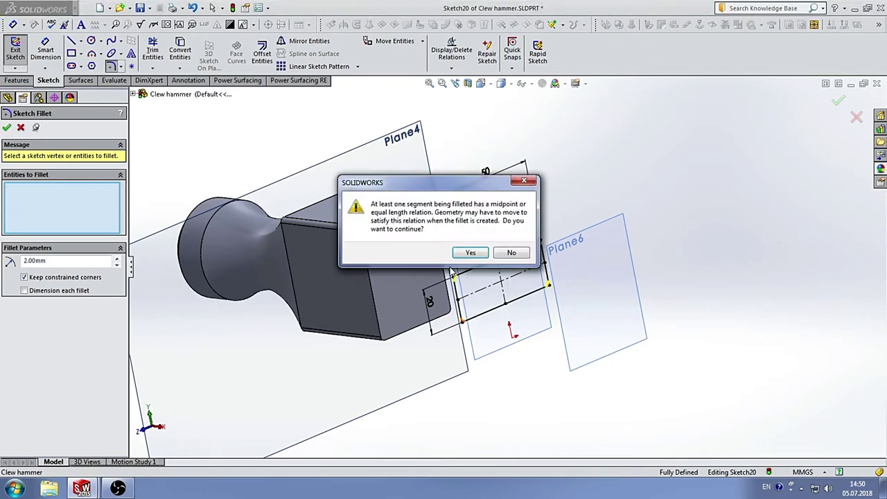
left_click(472, 252)
Apply the 2 mm fillets and exit Sketch20.
left_click(7, 128)
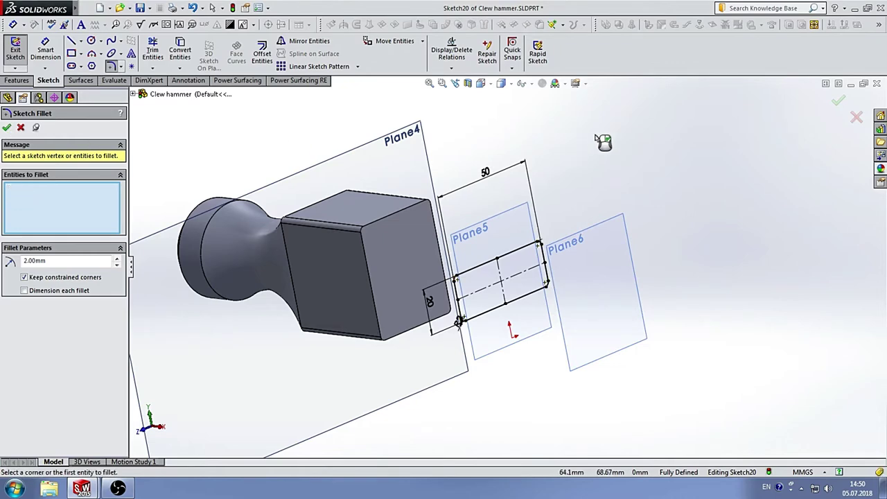
left_click(7, 128)
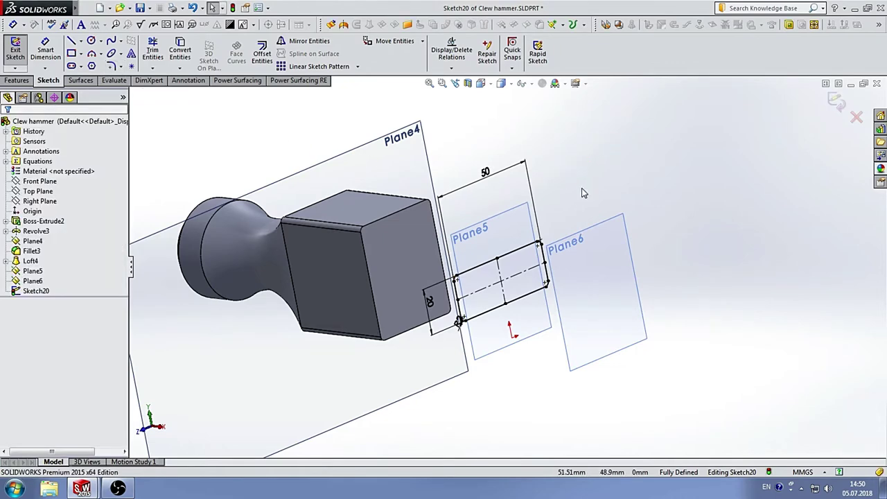
middle_click_drag(584, 193, 578, 178)
scroll(649, 218, "up", 2)
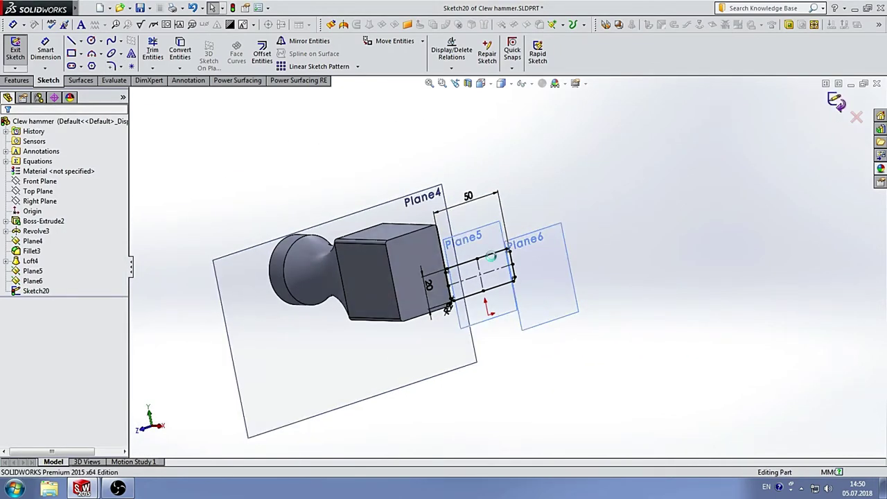
mouse_move(525, 188)
middle_mouse_down()
mouse_move(495, 228)
mouse_move(525, 204)
mouse_move(586, 281)
middle_mouse_up()
Start Sketch21 on Plane6 with a large corner rectangle and two midpoint centerlines.
left_click(588, 282)
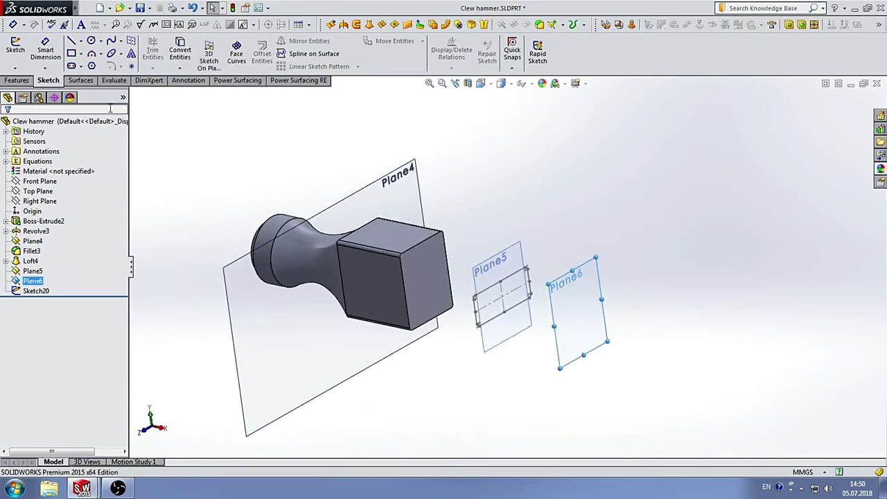
left_click(20, 56)
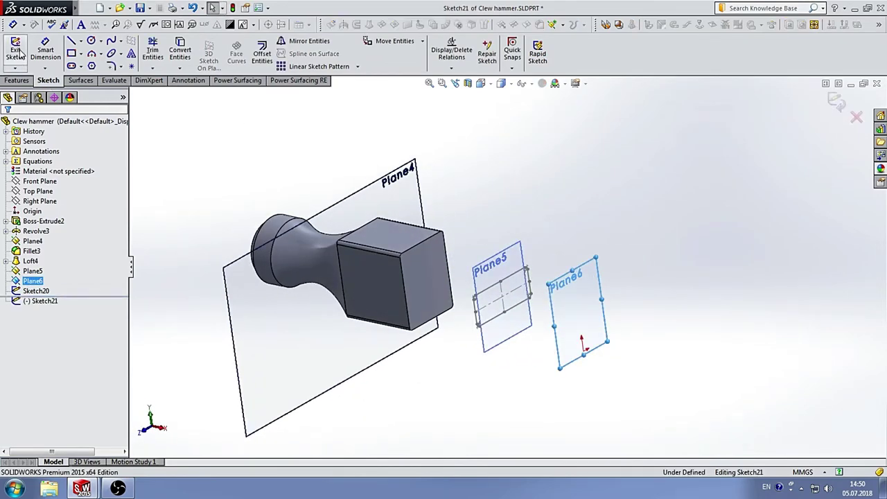
left_click(72, 54)
scroll(584, 323, "up", 3)
scroll(511, 307, "up", 3)
left_click_drag(513, 303, 499, 328)
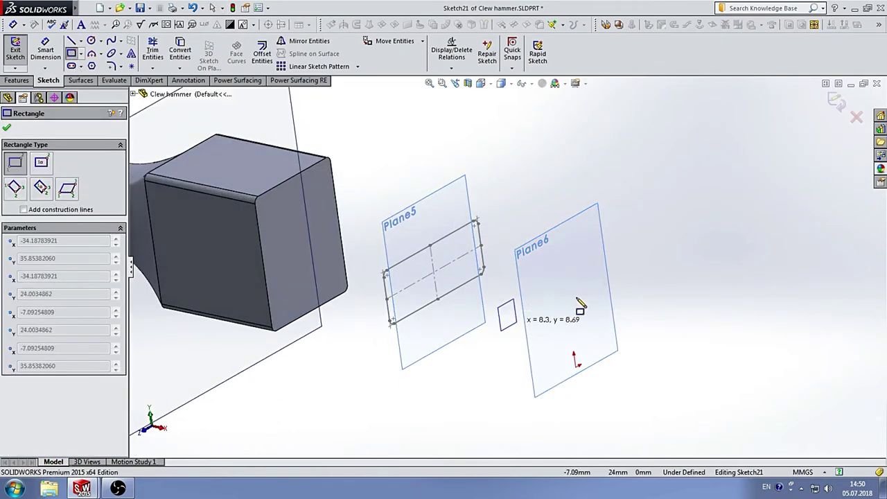
left_click_drag(580, 305, 647, 273)
left_click(81, 41)
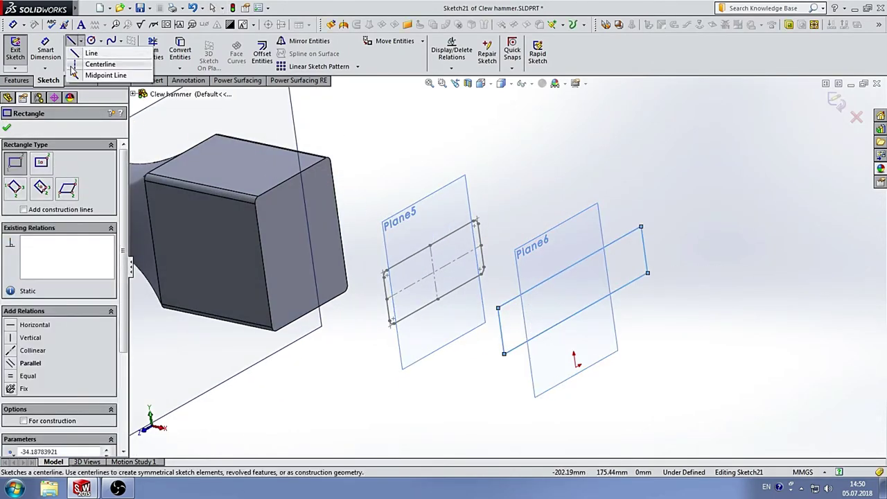
left_click(90, 66)
left_click_drag(501, 330, 645, 249)
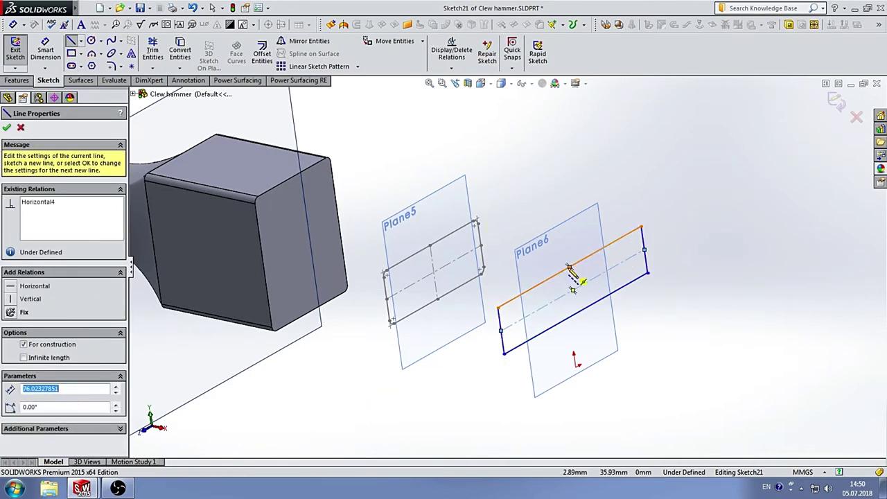
left_click_drag(570, 268, 576, 314)
key("Escape")
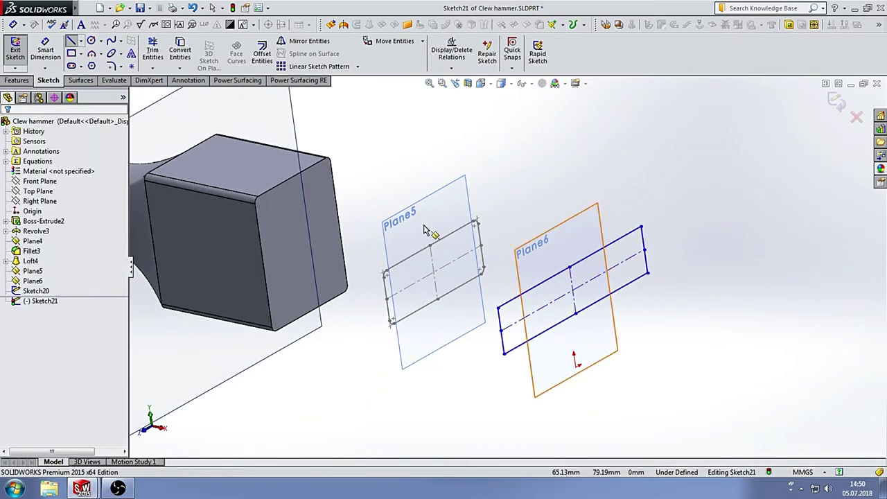
key("Escape")
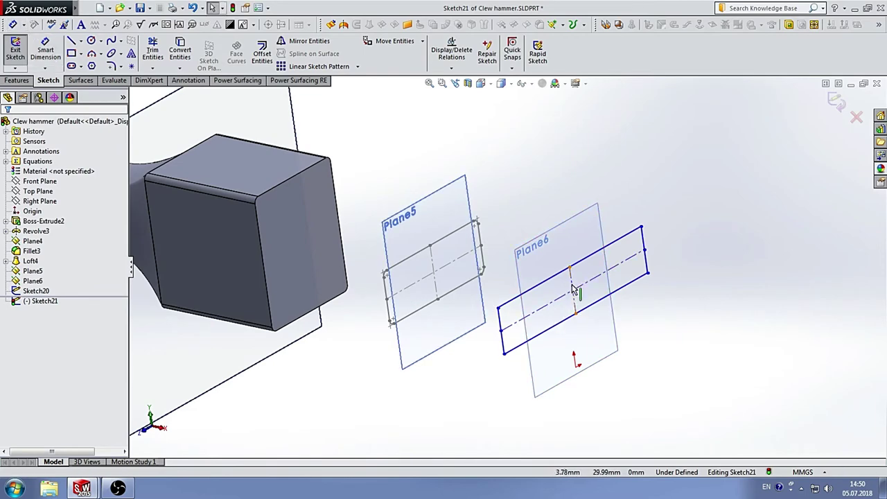
Make each centerline symmetric between opposite edges of the hammer head.
left_click(574, 286)
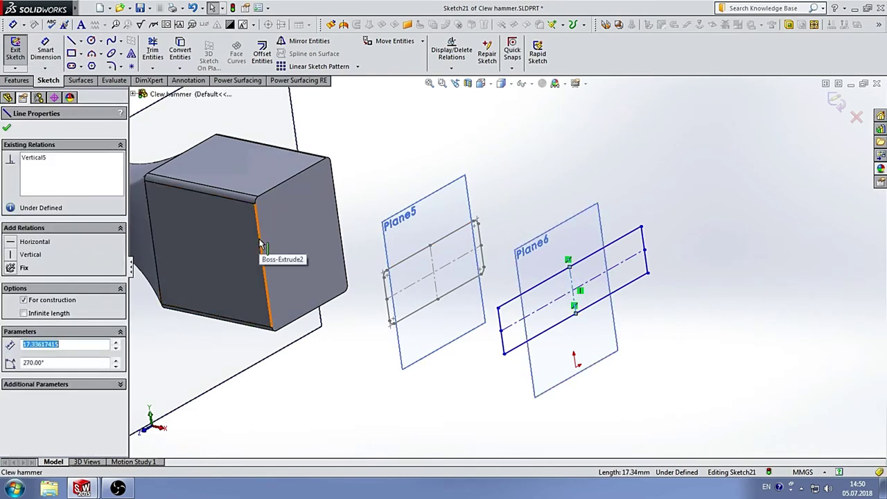
left_click(328, 195, "ctrl")
left_click(324, 194, "ctrl")
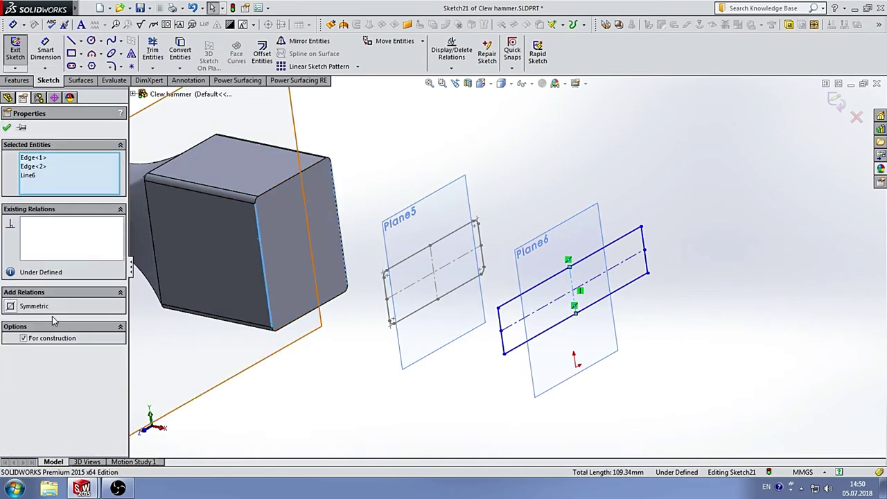
left_click(33, 305)
key("Escape")
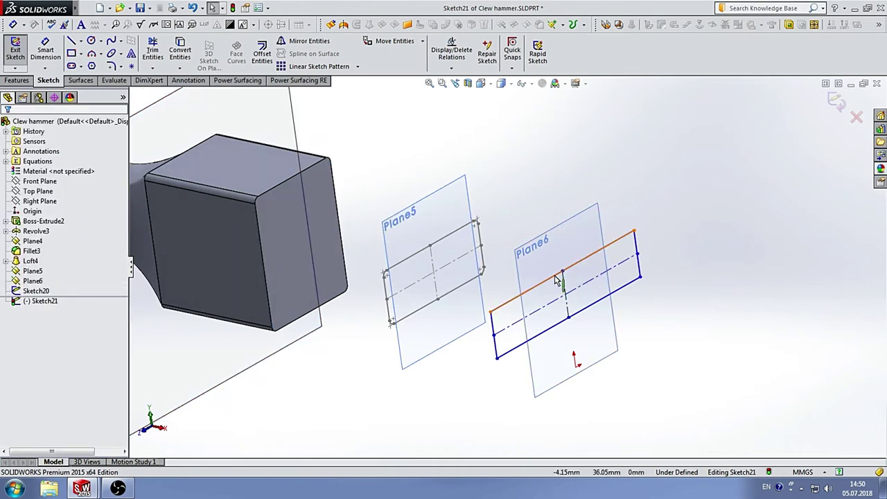
left_click(563, 288)
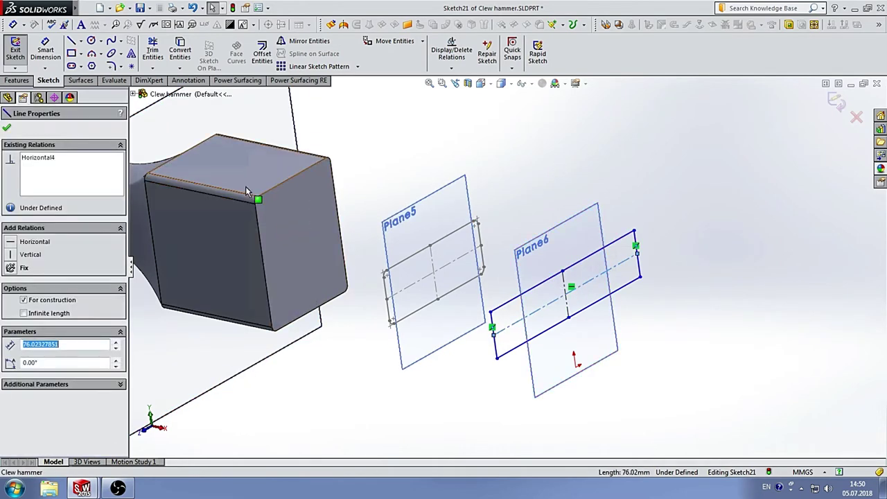
left_click(286, 185, "ctrl")
left_click(308, 318, "ctrl")
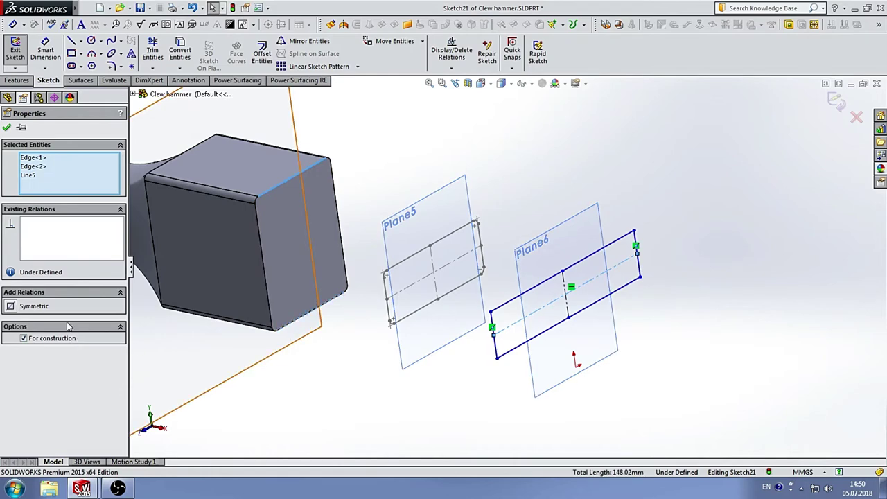
left_click(39, 313)
left_click(578, 156)
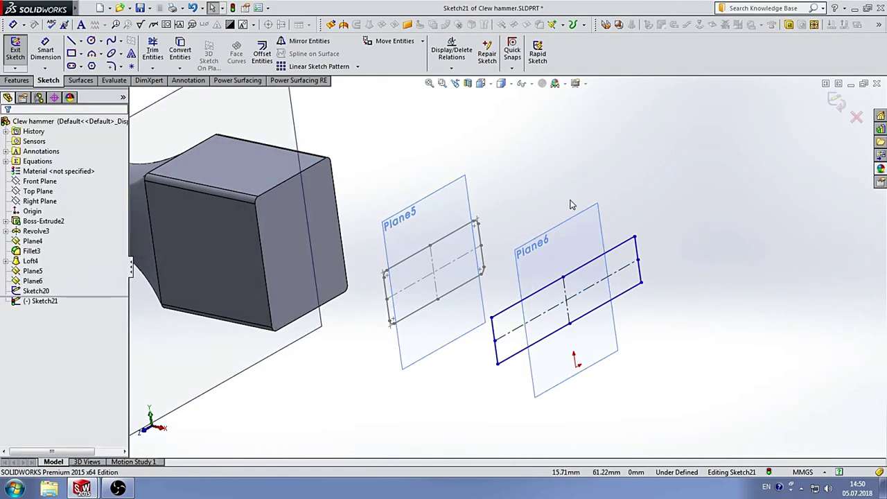
middle_click_drag(578, 156, 553, 195)
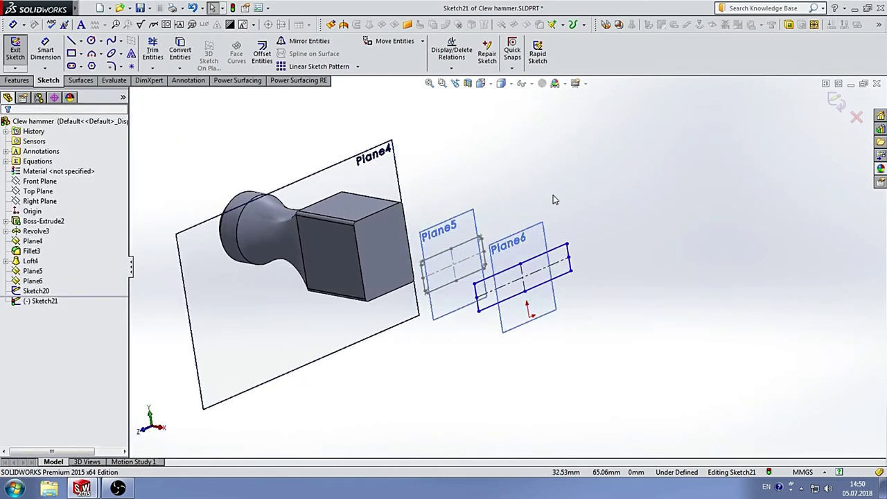
Round the Plane6 rectangle's four corners with 0.5 mm fillets, accepting each midpoint warning.
left_click(113, 67)
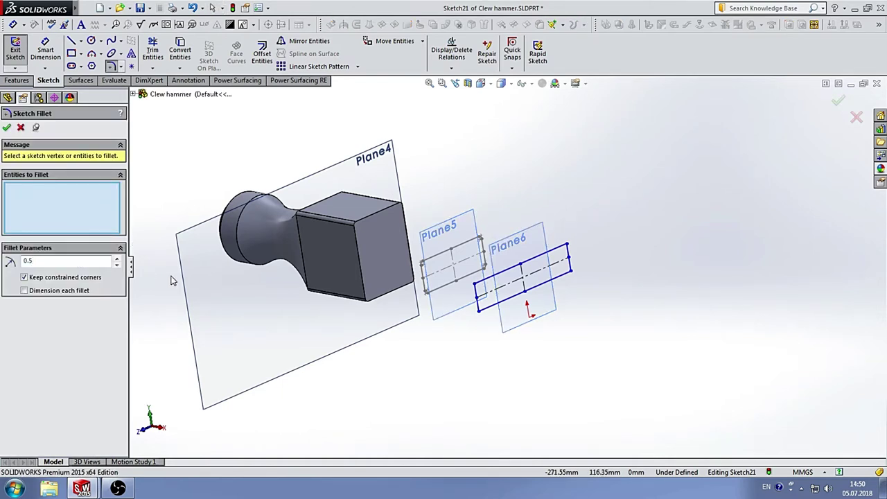
left_click(475, 287)
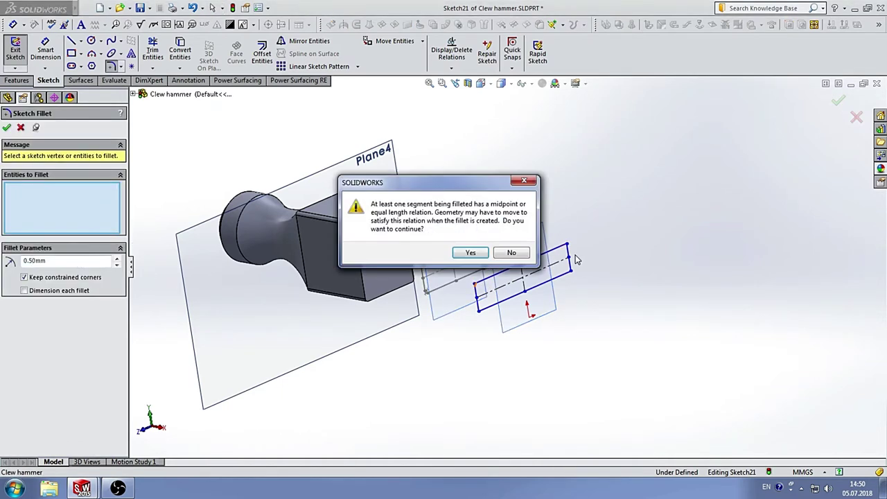
left_click(471, 252)
left_click(568, 247)
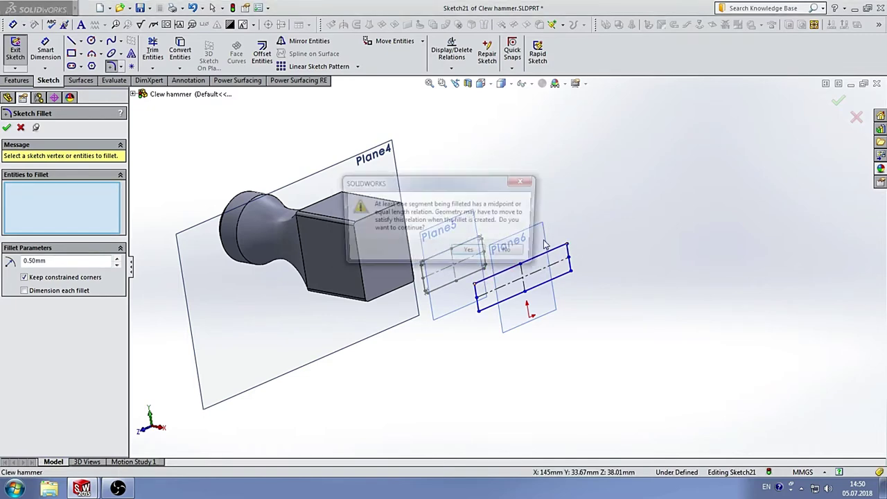
left_click(471, 253)
left_click(568, 272)
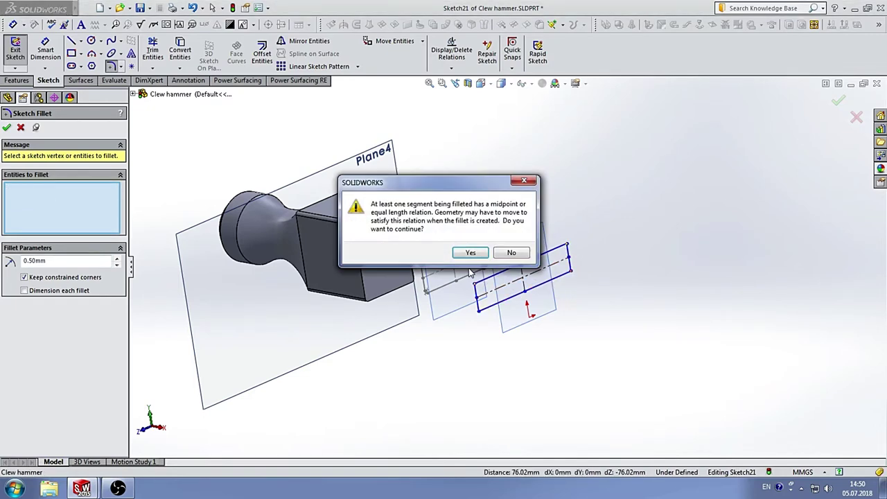
left_click(470, 253)
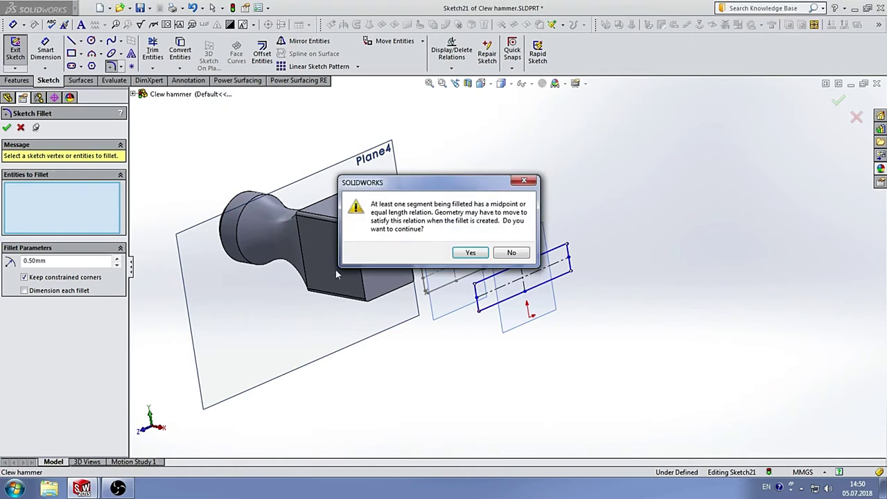
left_click(469, 253)
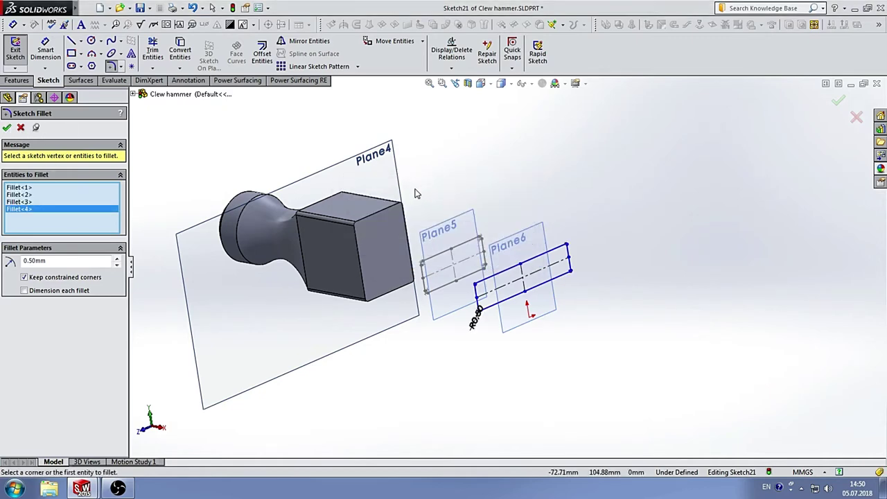
scroll(555, 267, "down", 2)
scroll(555, 267, "down", 2)
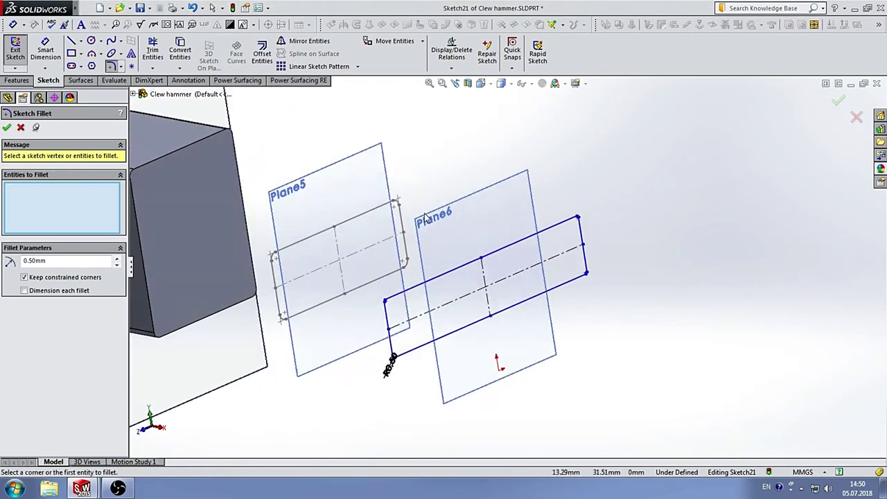
left_click(46, 50)
Dimension the slot's two long lines 2 mm apart.
left_click(514, 304)
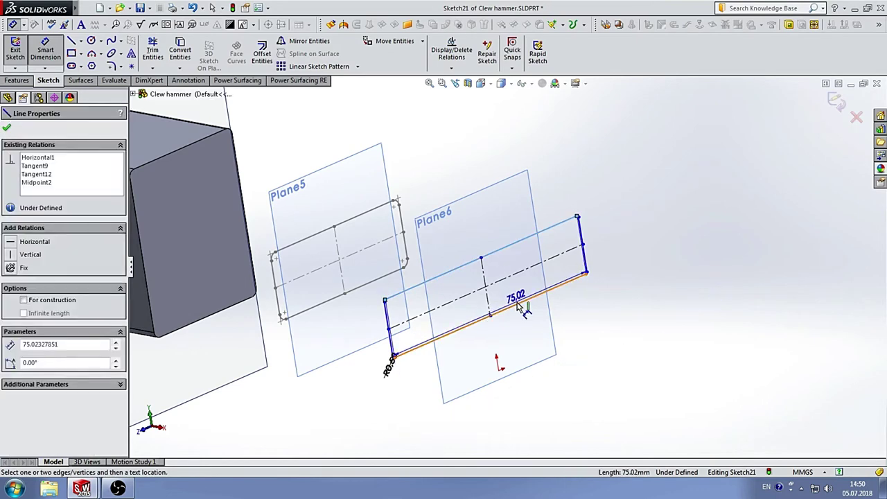
left_click(540, 234)
left_click(617, 211)
type("2")
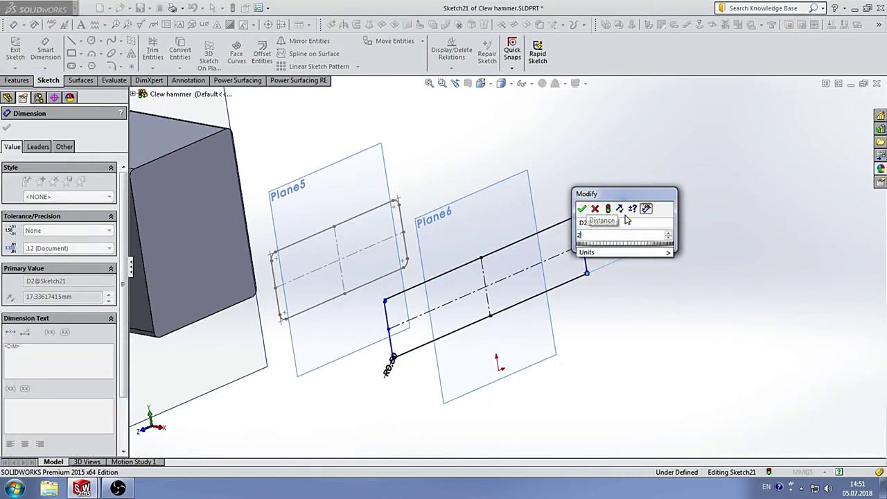
key("Return")
key("Escape")
scroll(563, 262, "down", 2)
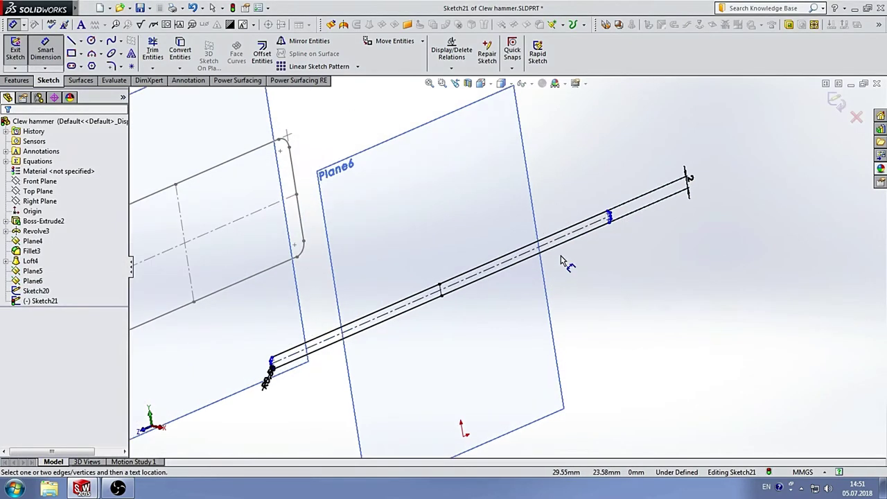
scroll(601, 229, "down", 2)
scroll(603, 225, "down", 1)
Dimension the slot length to 70 mm and exit Sketch21.
left_click(583, 236)
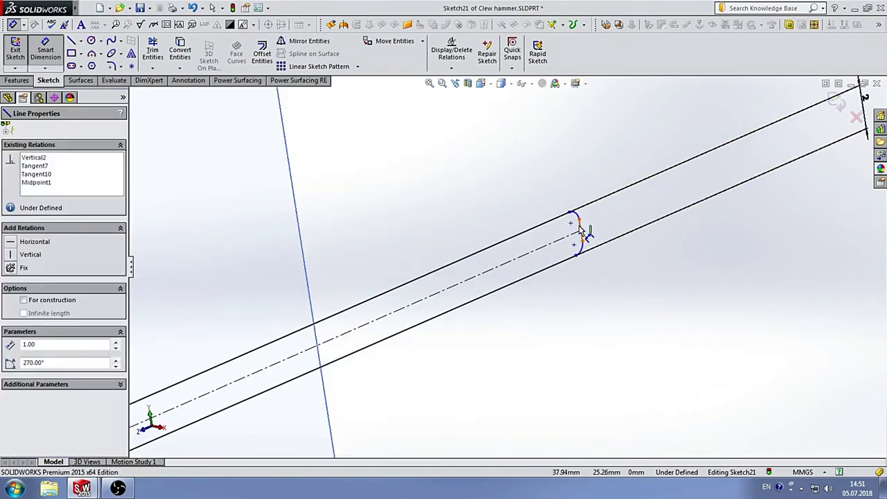
scroll(583, 236, "up", 3)
middle_click_drag(476, 257, 349, 344)
scroll(390, 325, "down", 3)
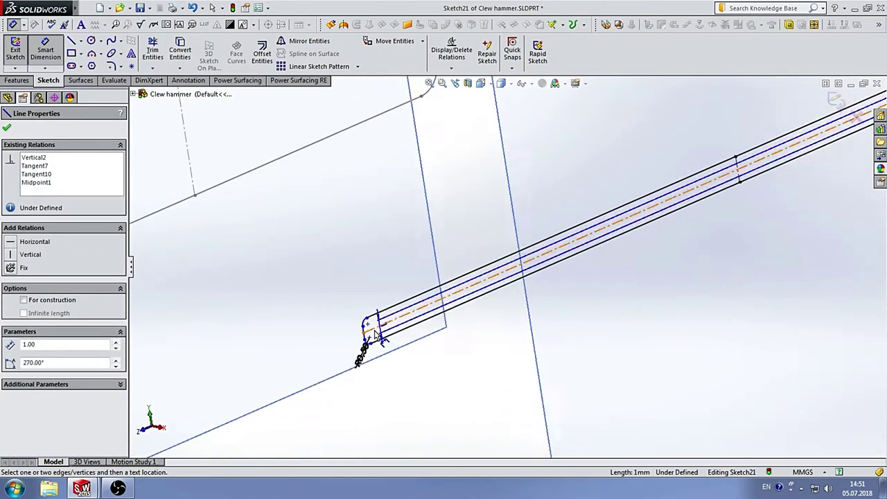
scroll(378, 328, "down", 2)
scroll(511, 277, "up", 2)
scroll(581, 301, "up", 2)
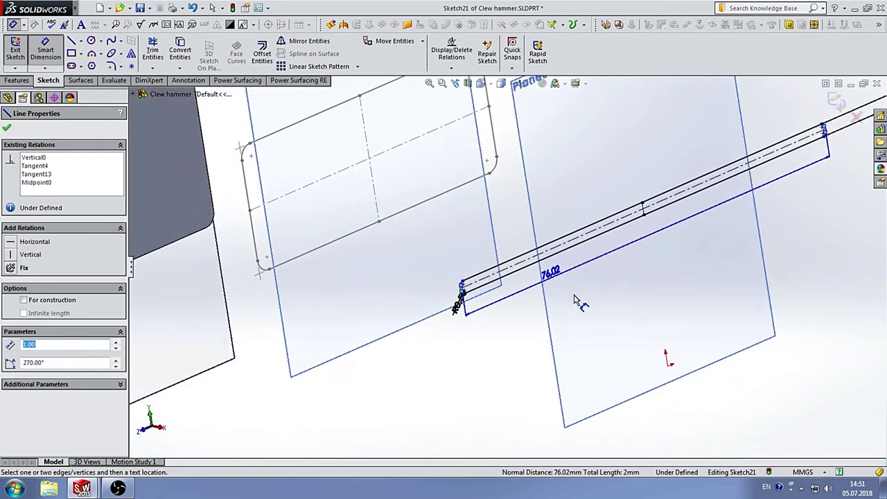
left_click(616, 281)
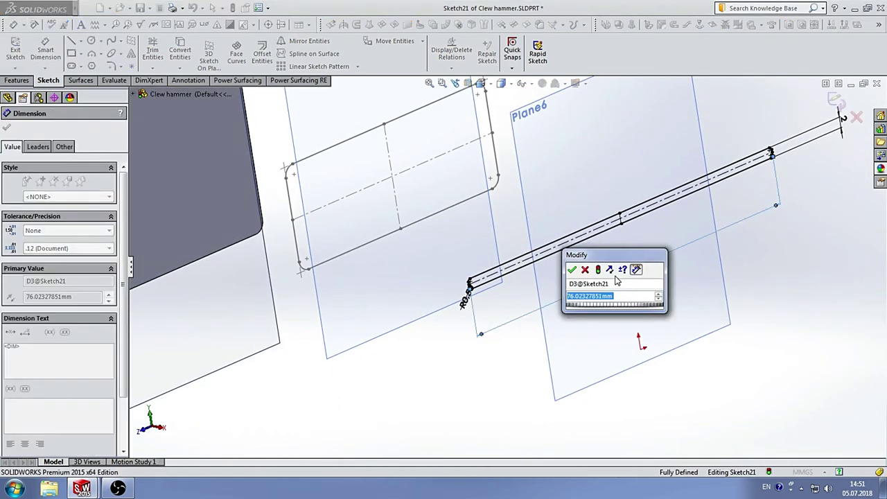
type("70")
key("Return")
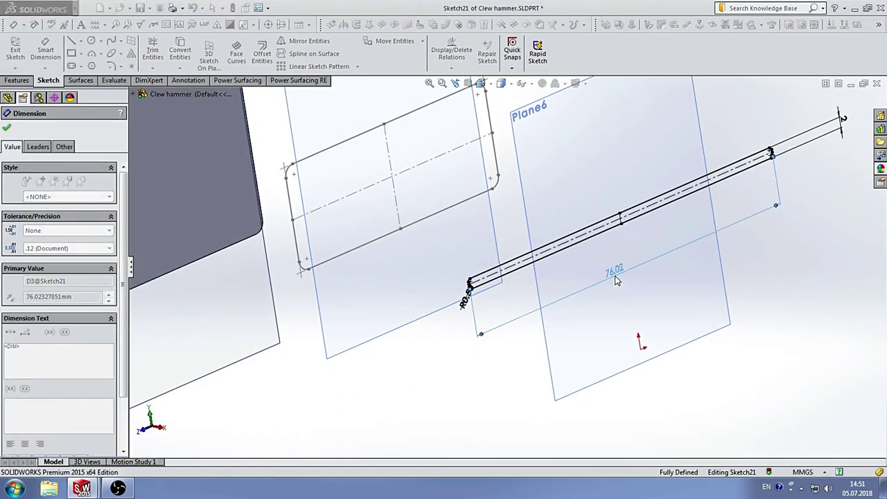
scroll(643, 296, "up", 3)
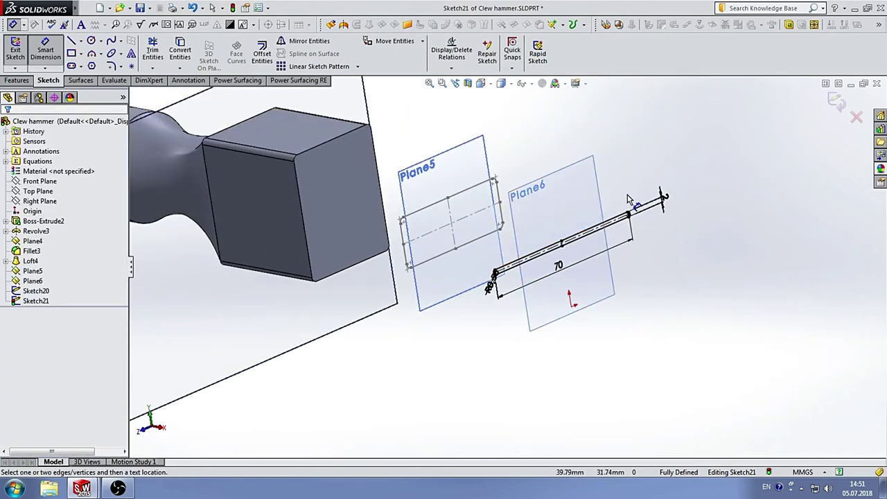
left_click(834, 104)
mouse_move(664, 176)
middle_mouse_down()
mouse_move(585, 206)
mouse_move(521, 200)
mouse_move(659, 200)
mouse_move(626, 198)
mouse_move(622, 222)
mouse_move(600, 205)
mouse_move(620, 201)
mouse_move(635, 224)
mouse_move(628, 223)
mouse_move(640, 224)
middle_mouse_up()
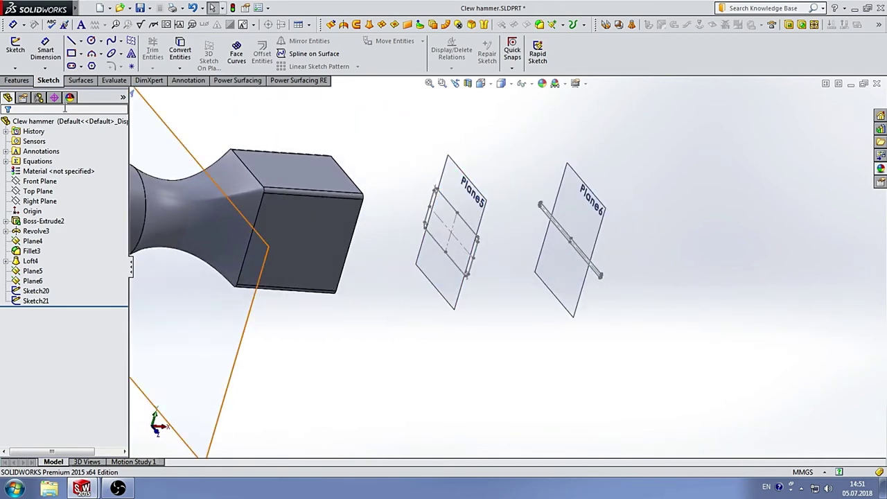
left_click(17, 80)
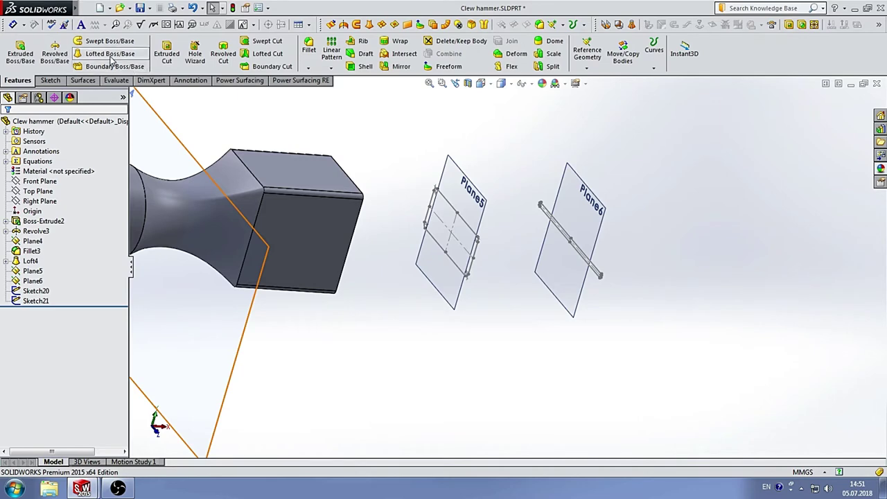
left_click(111, 56)
scroll(381, 206, "down", 5)
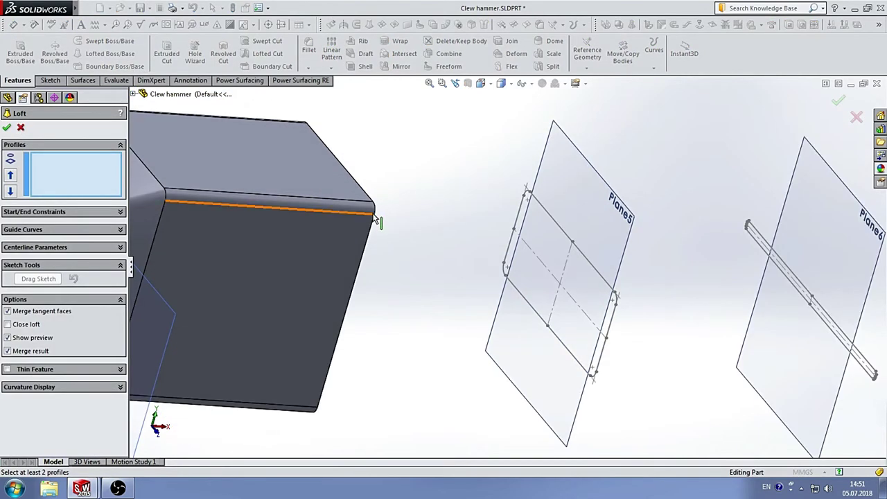
key("Escape")
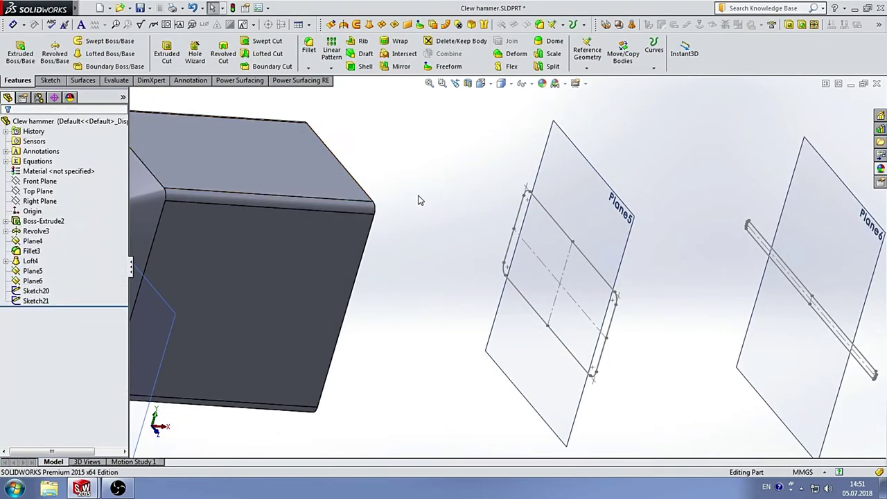
scroll(509, 192, "up", 3)
scroll(508, 192, "up", 2)
scroll(511, 261, "up", 3)
scroll(486, 250, "down", 5)
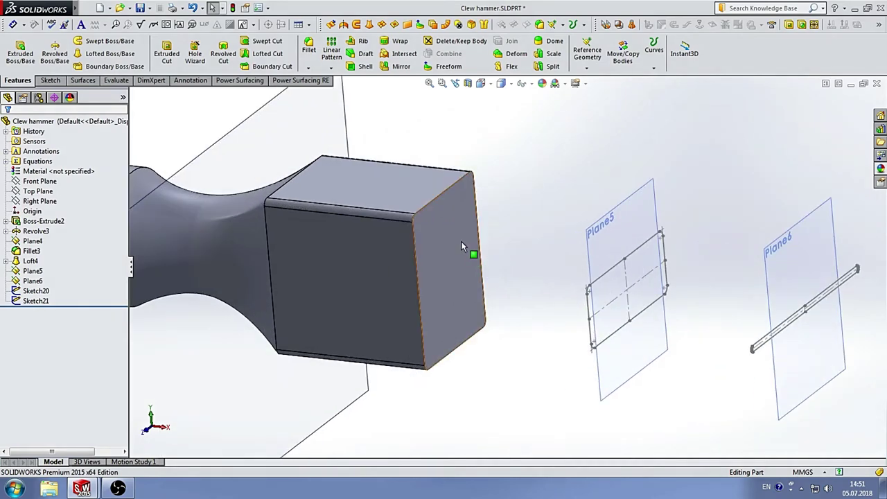
left_click(462, 243)
Try selecting the edge loop around the hammer head's end face, then clear the selection.
left_click(50, 81)
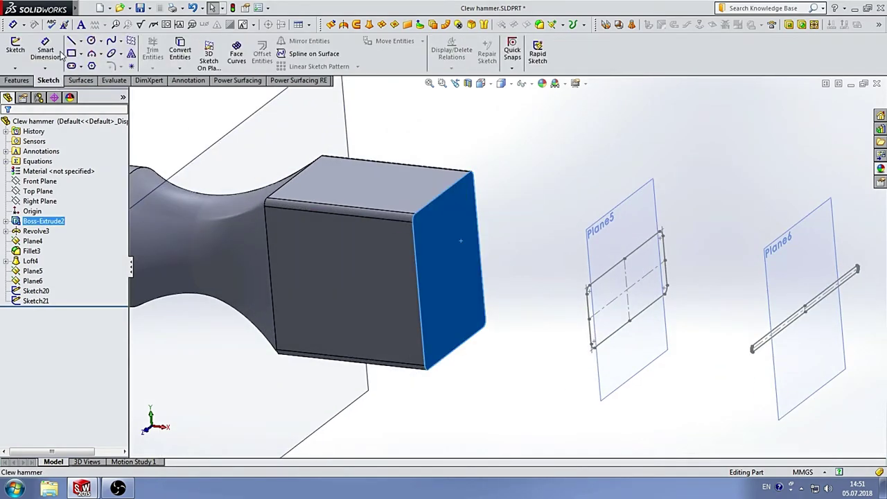
right_click(435, 198)
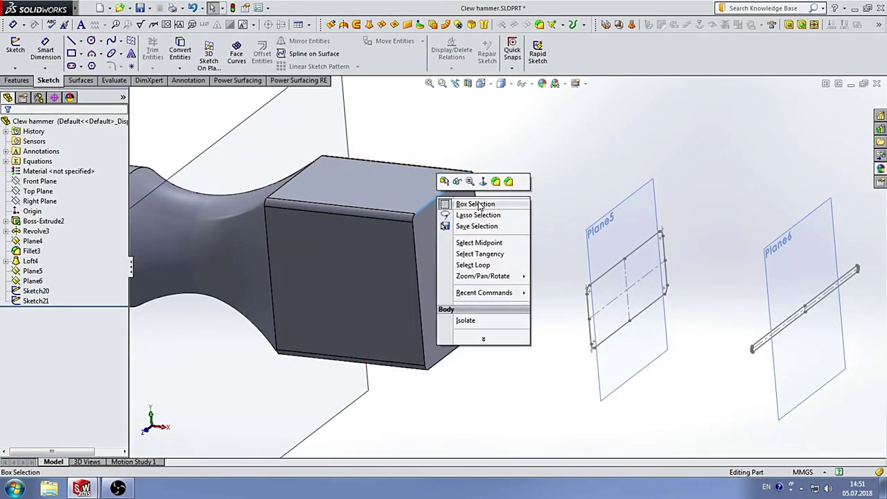
left_click(486, 263)
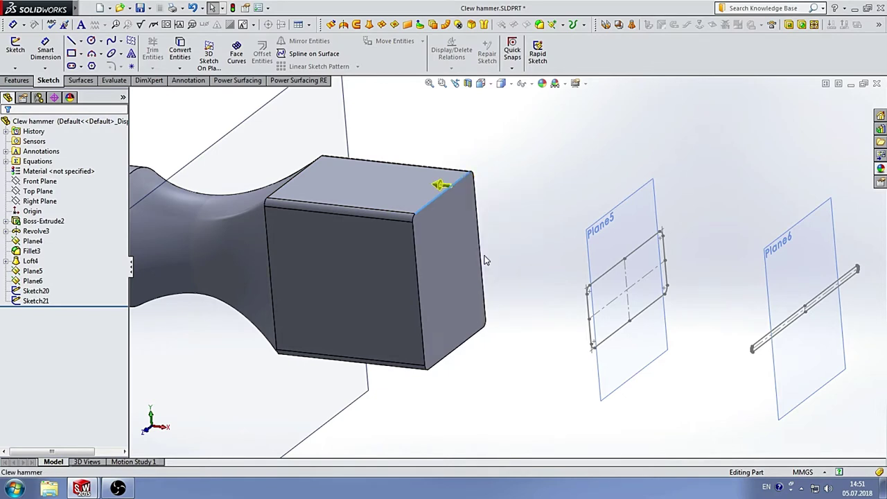
left_click(440, 187)
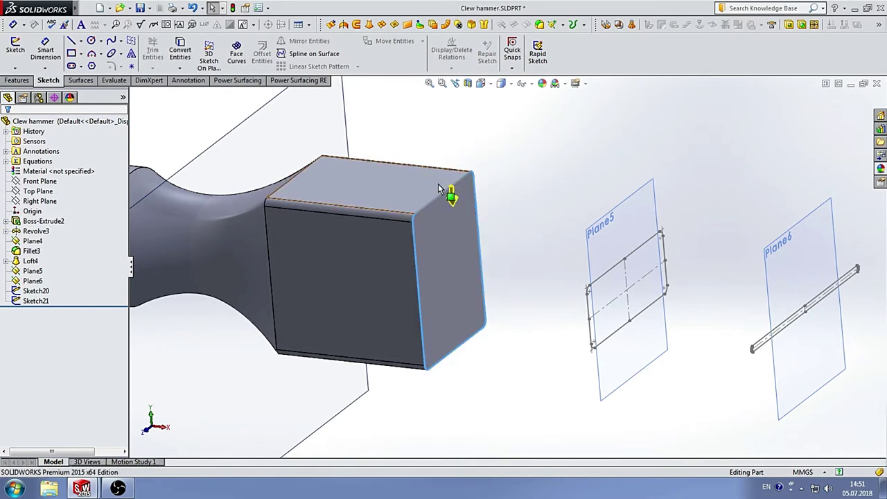
left_click(525, 165)
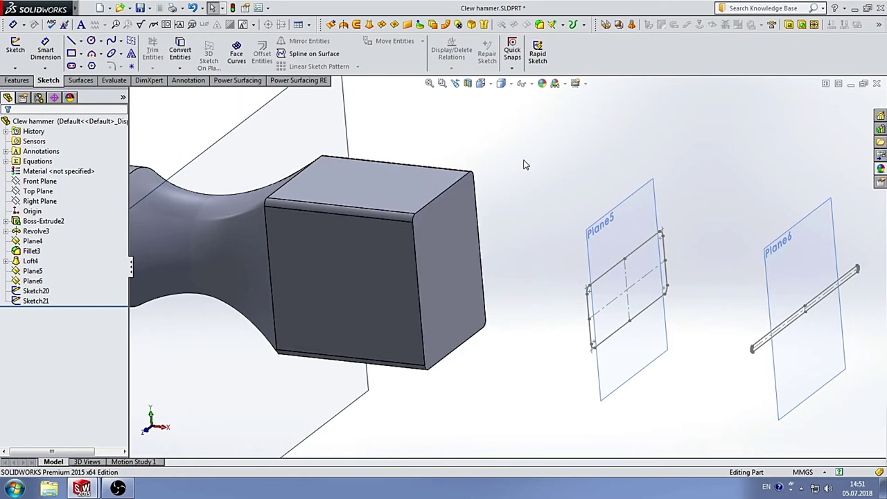
scroll(480, 234, "up", 3)
scroll(488, 245, "down", 4)
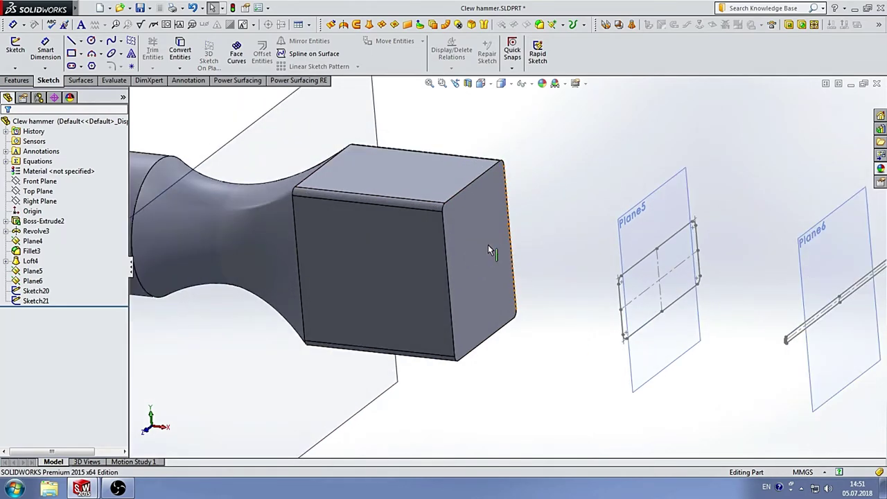
Start Sketch22 on the square end face, convert its edge loop, and exit the sketch.
left_click(478, 233)
left_click(15, 49)
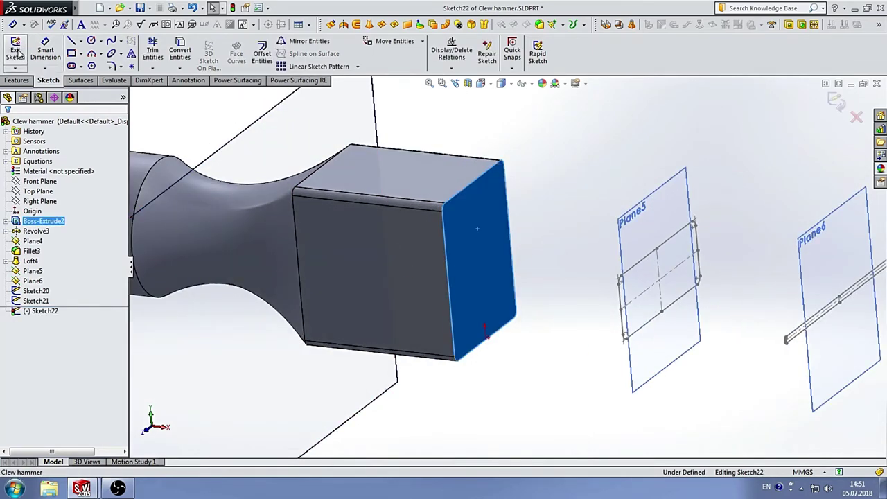
left_click(492, 136)
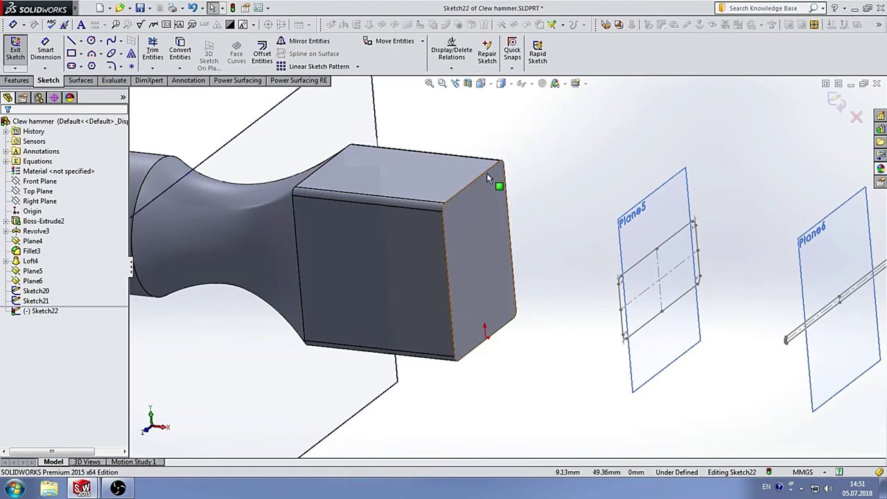
right_click(488, 212)
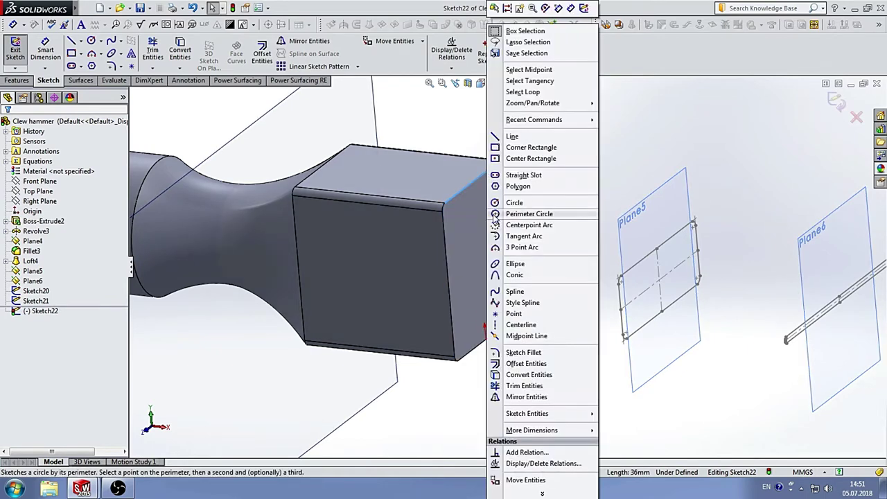
left_click(527, 80)
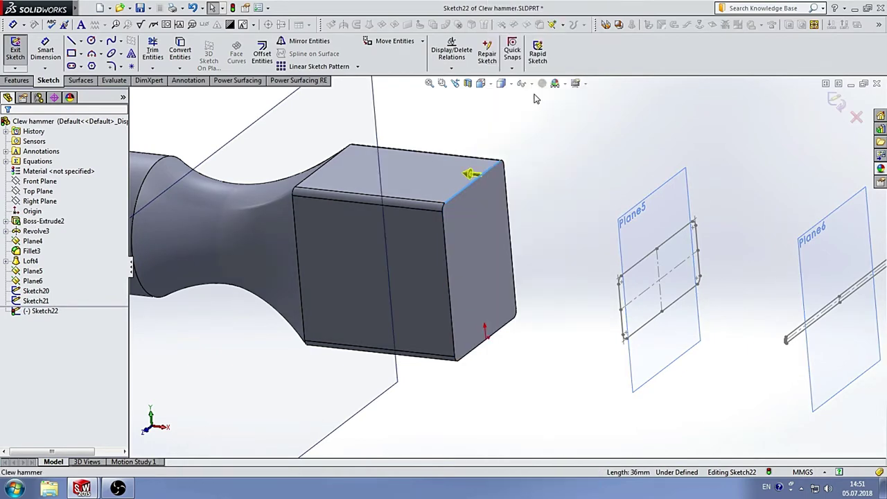
left_click(471, 174)
left_click(187, 53)
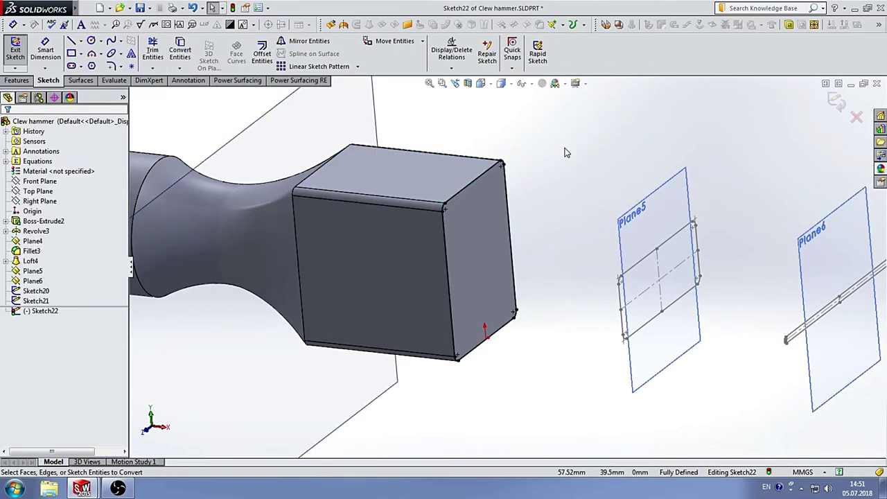
middle_click_drag(553, 153, 535, 178)
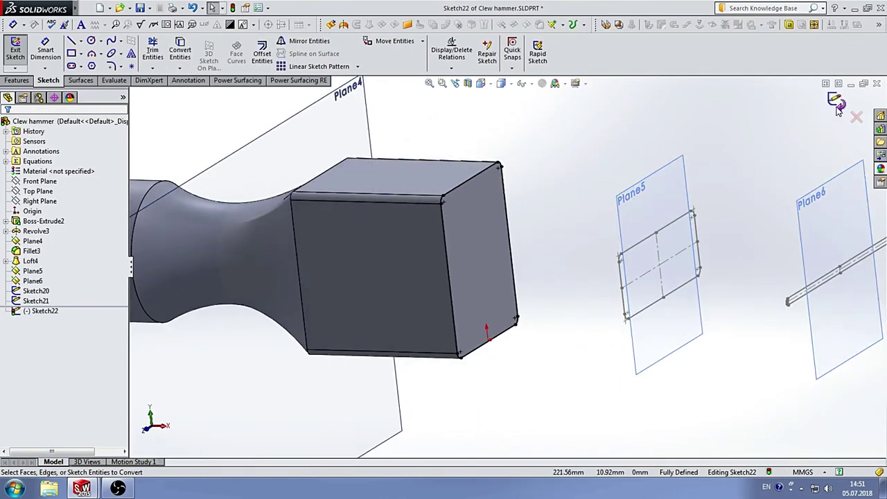
left_click(15, 50)
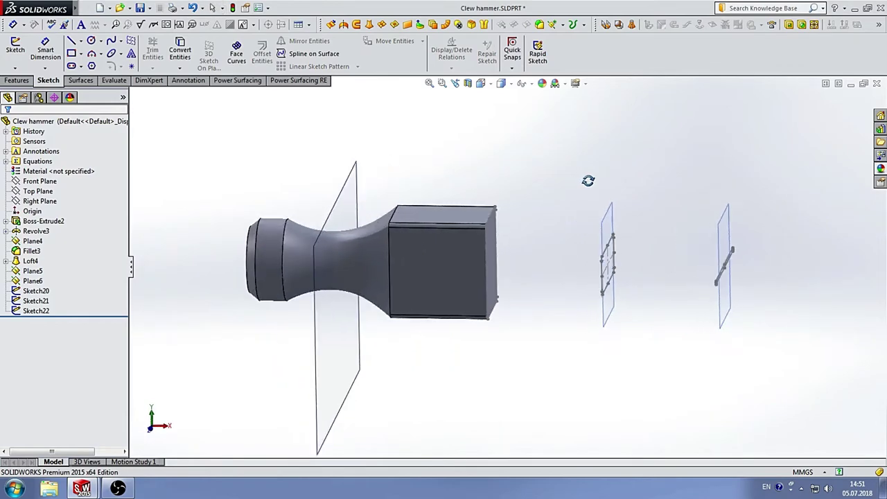
Loft Sketch22, Sketch20 and Sketch21 into Loft5, tapering the head into a flat claw.
left_click(18, 81)
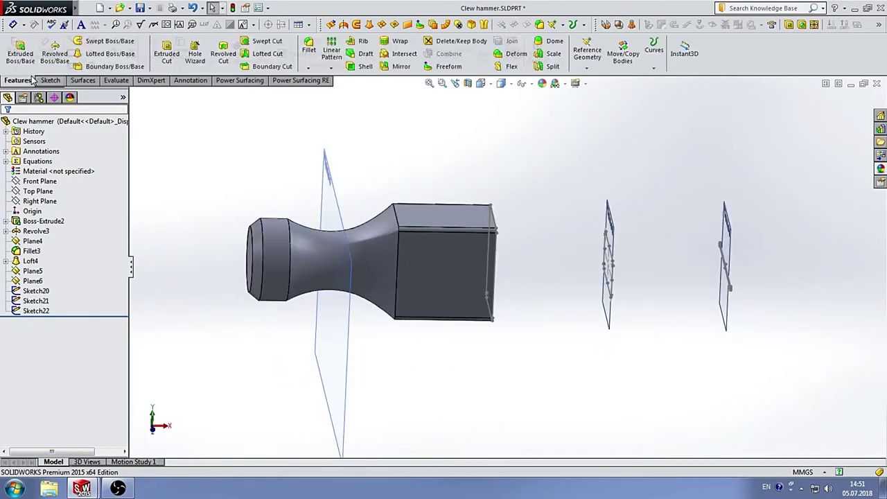
left_click(105, 53)
scroll(539, 257, "down", 4)
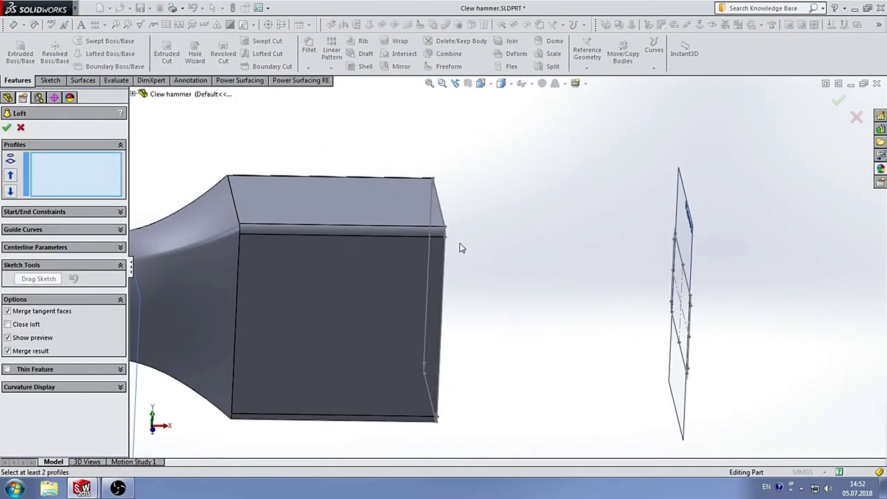
middle_click_drag(449, 244, 451, 271)
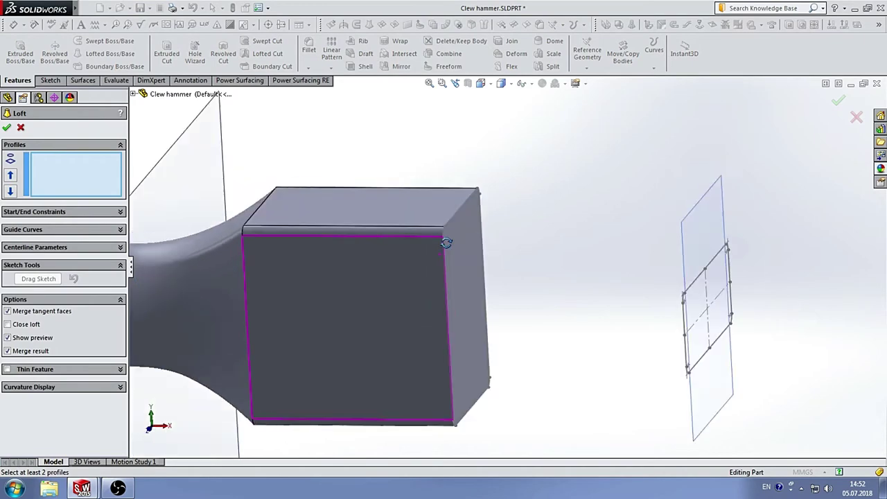
scroll(550, 264, "up", 3)
scroll(421, 238, "down", 3)
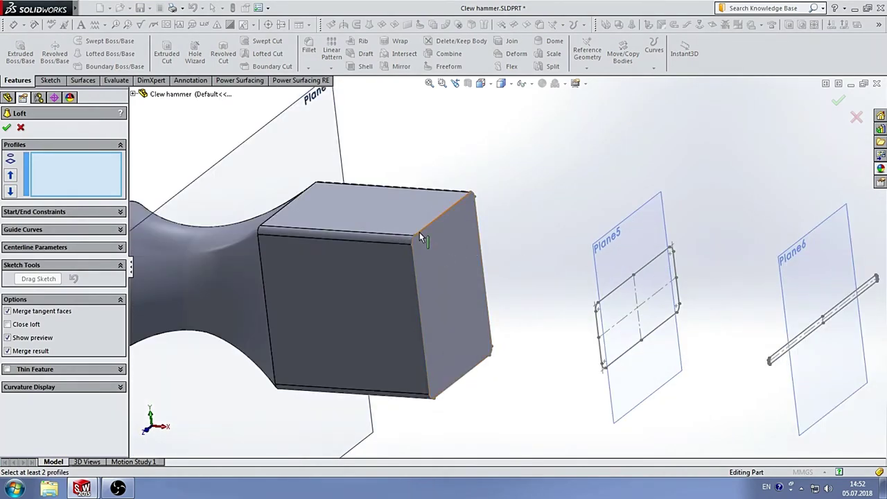
left_click(419, 235)
left_click(620, 292)
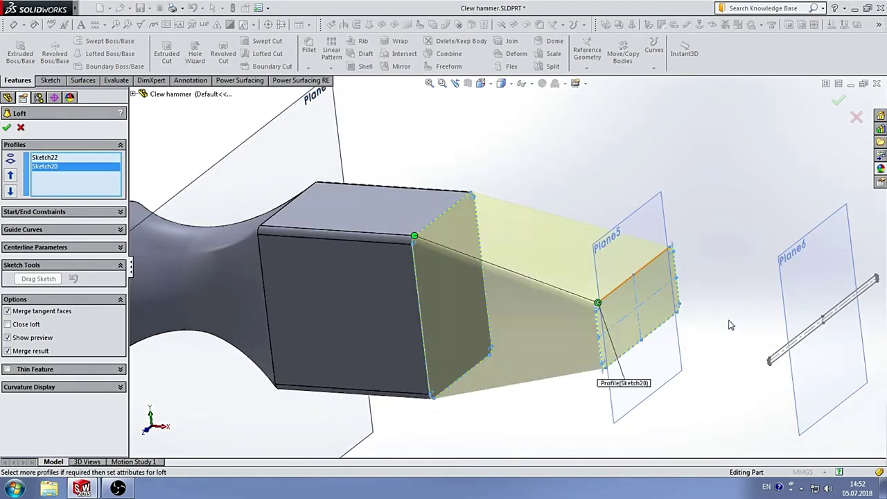
left_click(787, 350)
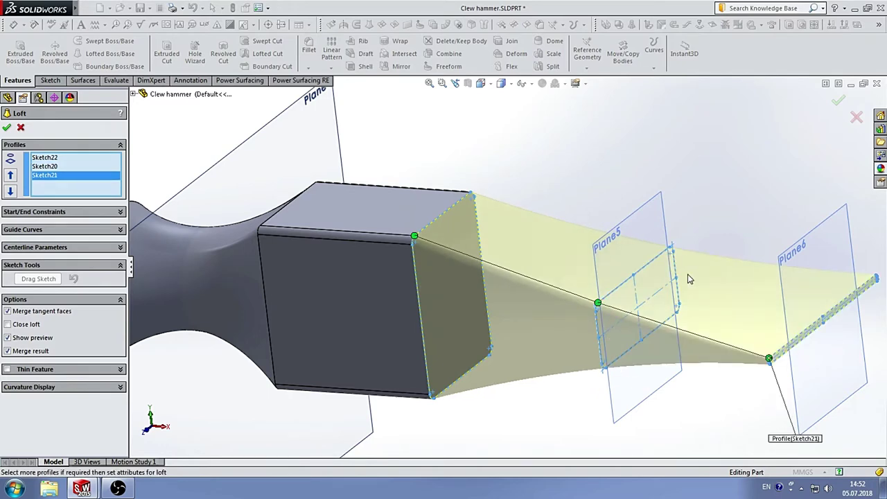
mouse_move(690, 279)
middle_mouse_down()
mouse_move(664, 223)
mouse_move(707, 289)
middle_mouse_up()
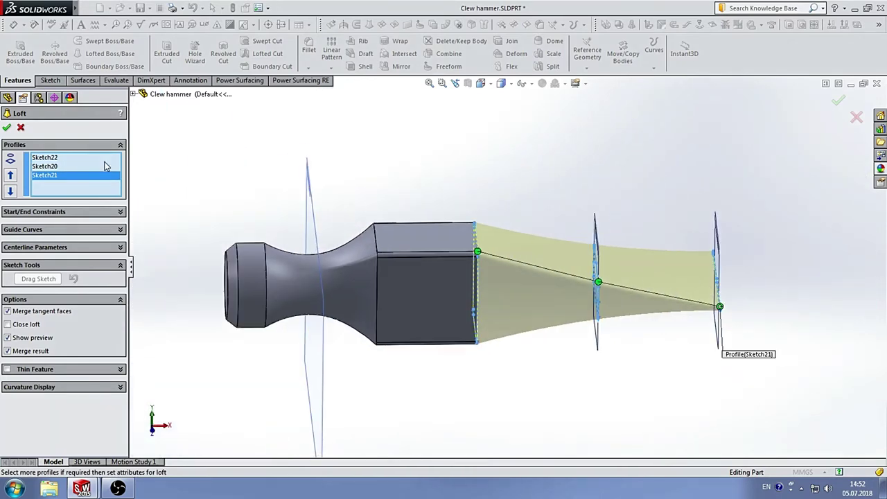
left_click(7, 128)
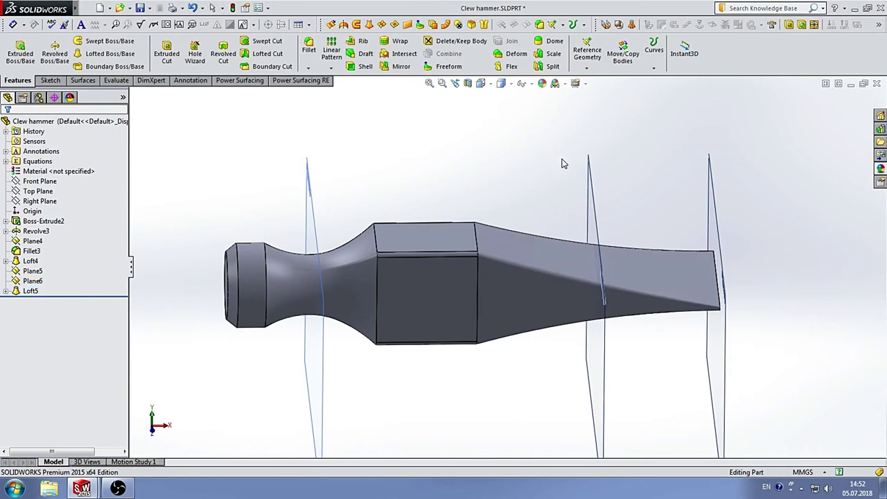
Orbit around the new loft to inspect it and select the Top Plane.
mouse_move(562, 164)
middle_mouse_down()
mouse_move(491, 145)
mouse_move(474, 177)
mouse_move(571, 181)
mouse_move(557, 113)
mouse_move(583, 287)
middle_mouse_up()
scroll(583, 288, "up", 5)
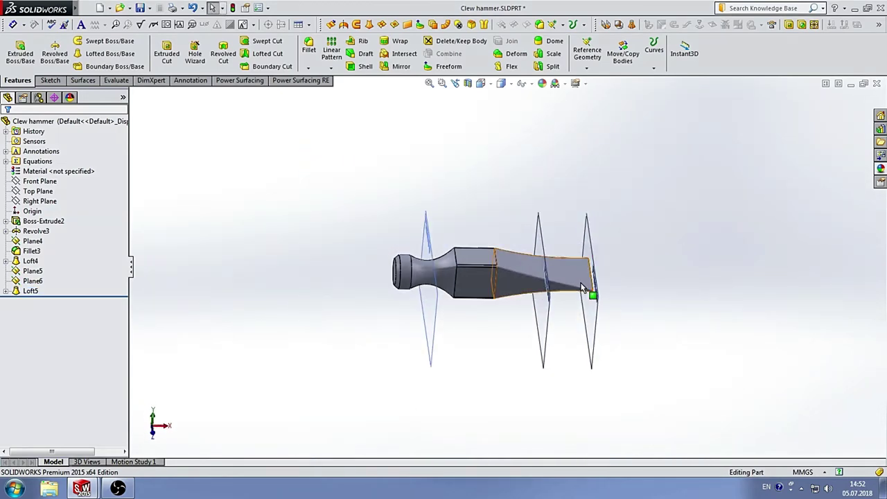
scroll(582, 287, "down", 3)
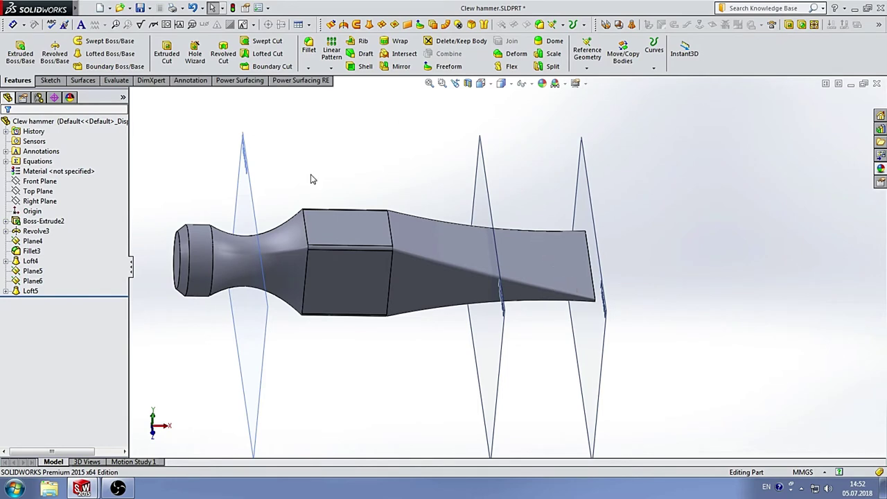
left_click(37, 192)
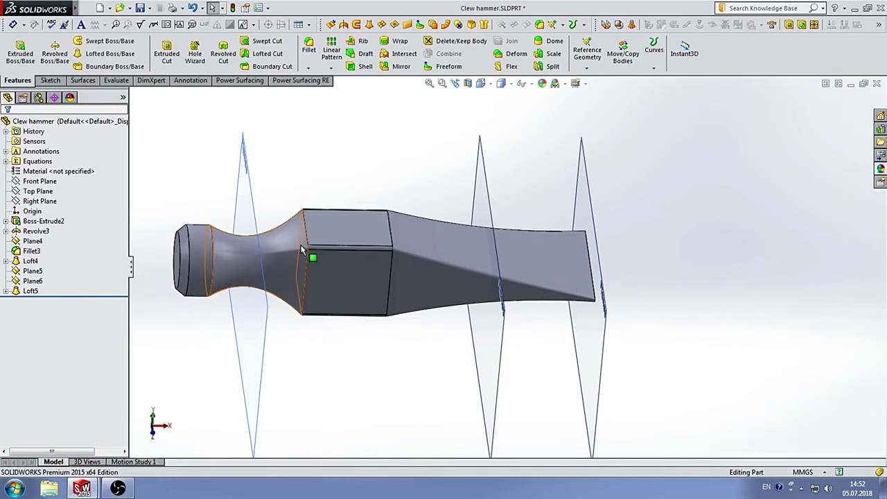
Start Sketch23 on the head's top face and view it Normal To.
left_click(368, 224)
left_click(175, 60)
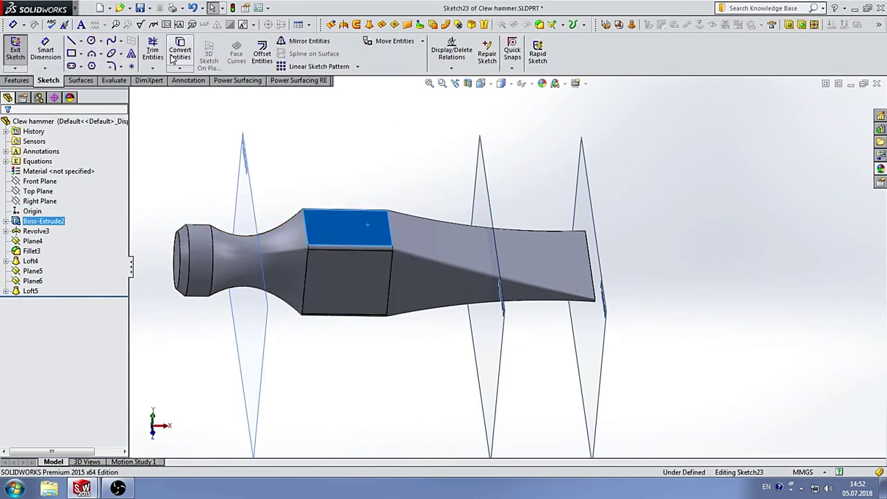
left_click(493, 85)
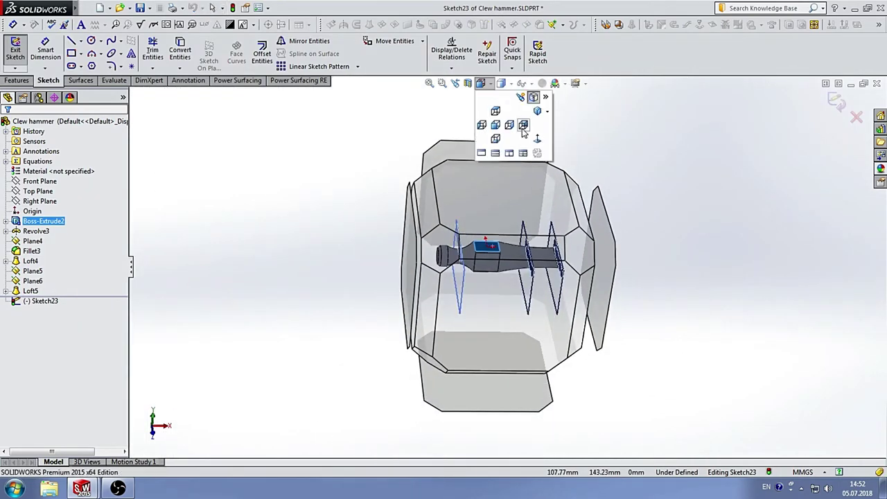
left_click(539, 140)
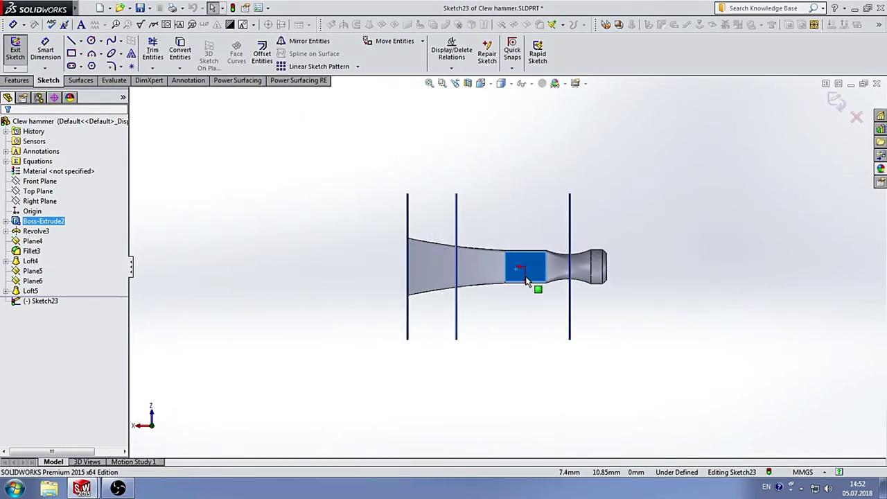
scroll(531, 284, "down", 3)
scroll(520, 267, "up", 2)
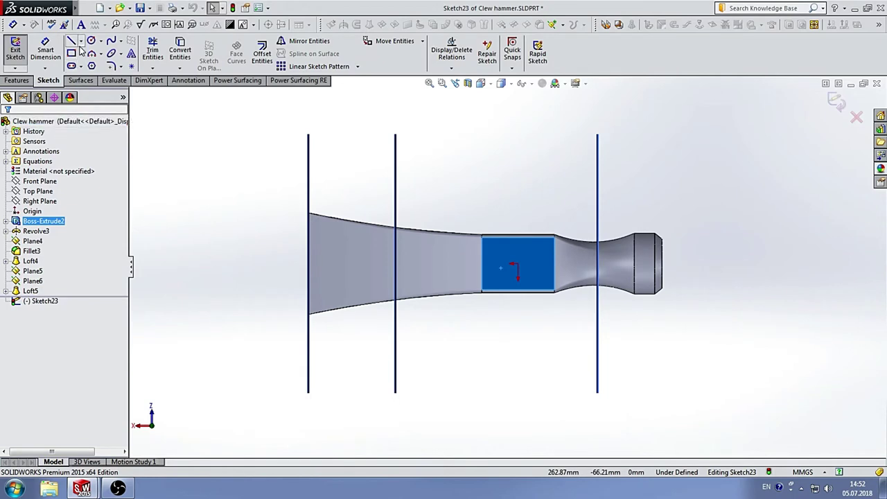
Draw a horizontal centerline to the origin and two converging slot lines from the left edge.
left_click(80, 41)
left_click(97, 64)
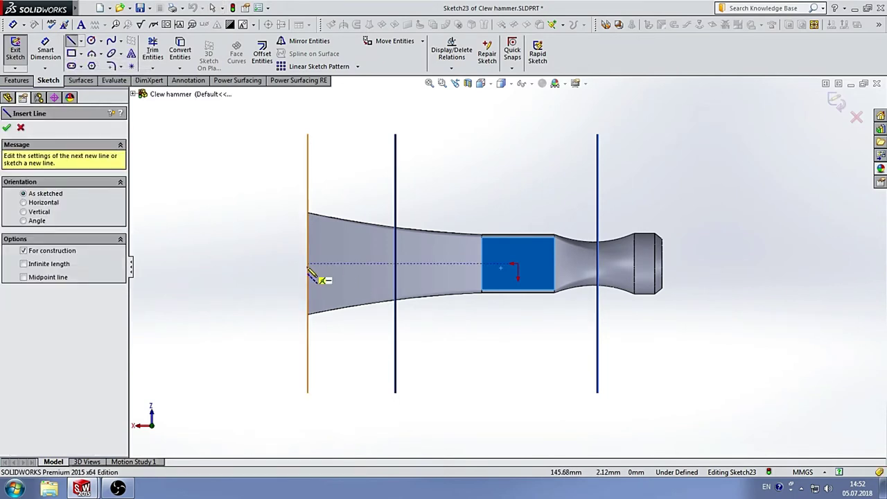
left_click(518, 263)
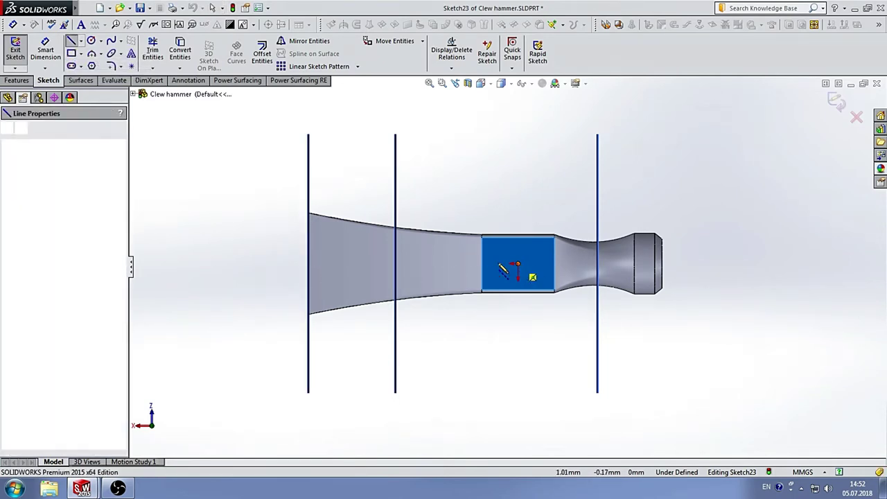
left_click(279, 263)
left_click(81, 41)
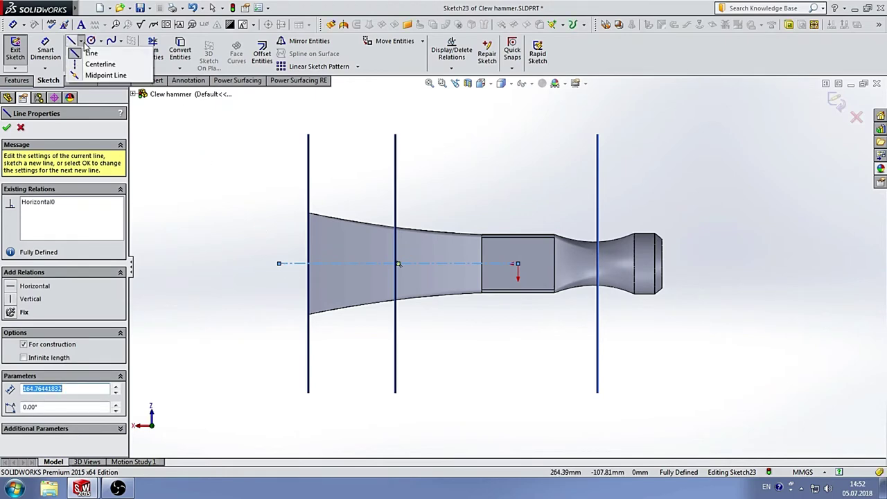
left_click(87, 50)
scroll(328, 256, "down", 2)
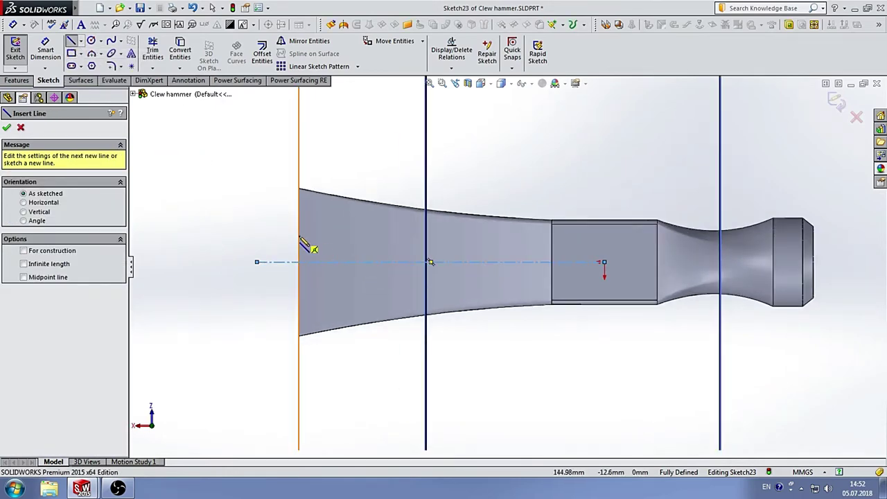
left_click(300, 237)
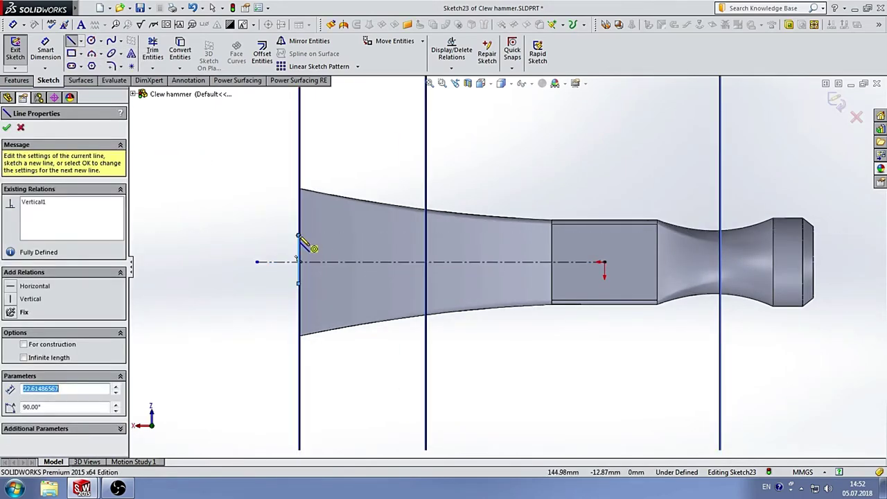
left_click(299, 236)
double_click(447, 250)
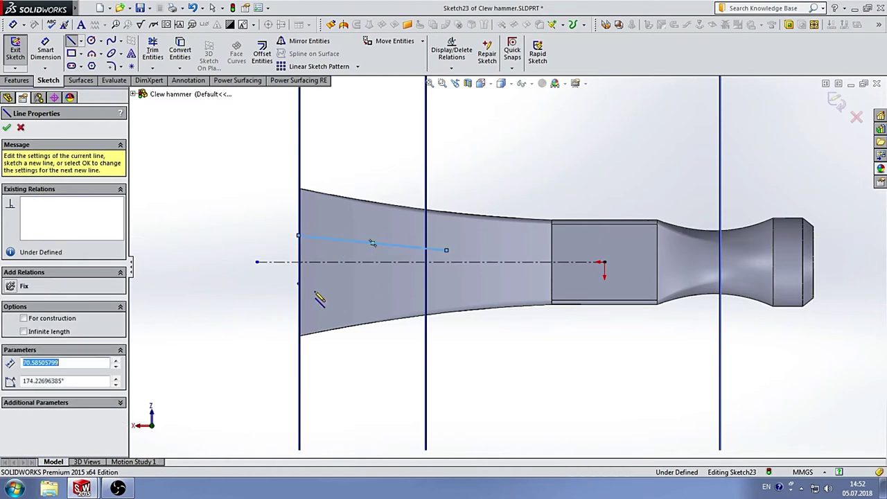
left_click(299, 284)
double_click(446, 271)
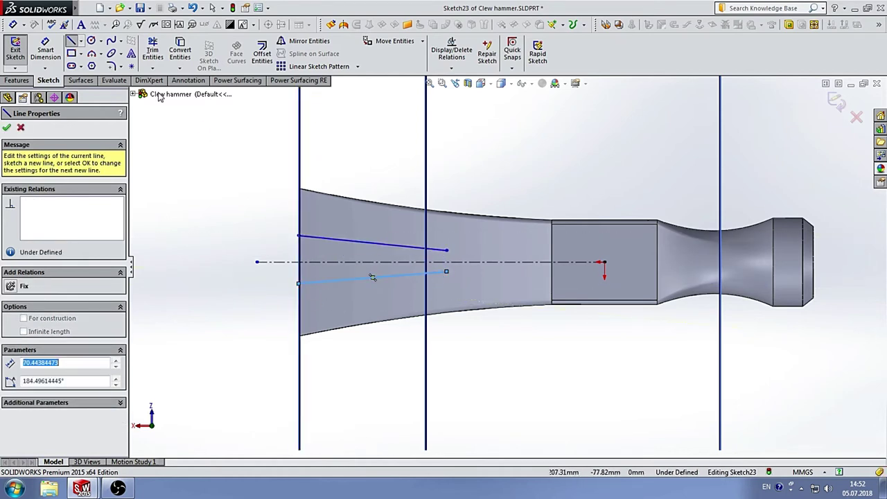
left_click(111, 66)
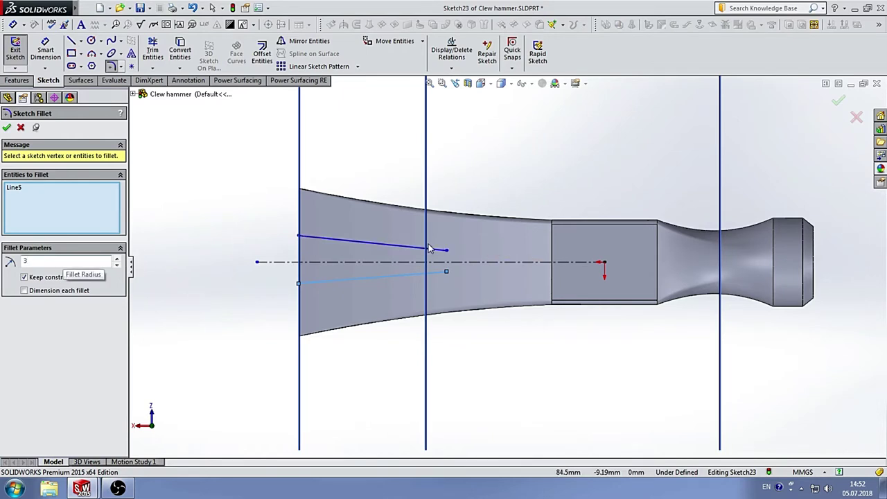
Round the slot tip where the two lines meet with a 3 mm sketch fillet.
left_click(444, 260)
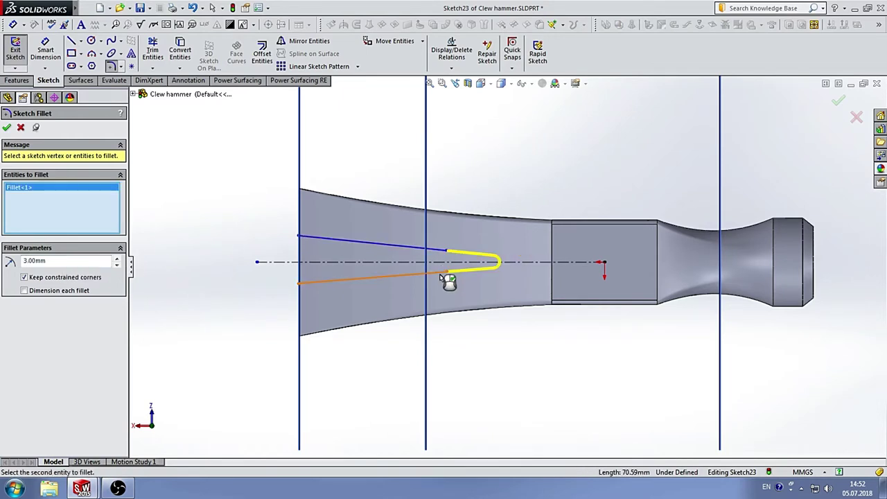
left_click(440, 275)
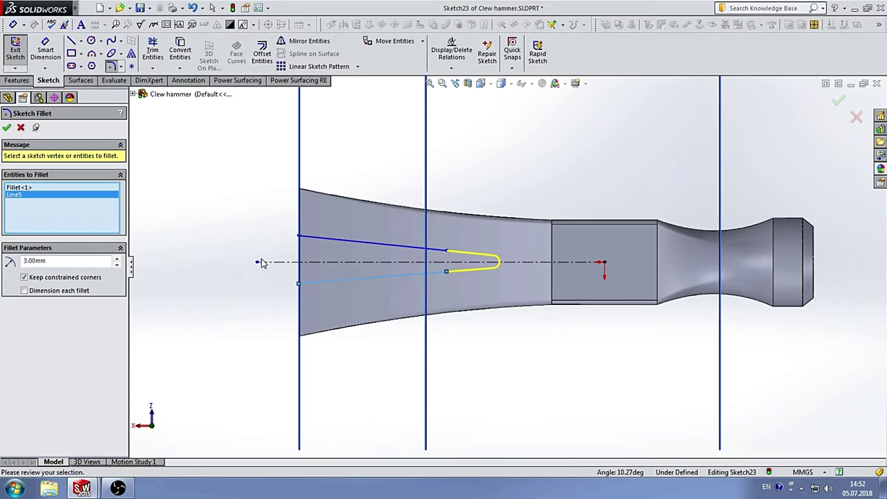
left_click(7, 128)
key("Escape")
scroll(481, 260, "down", 3)
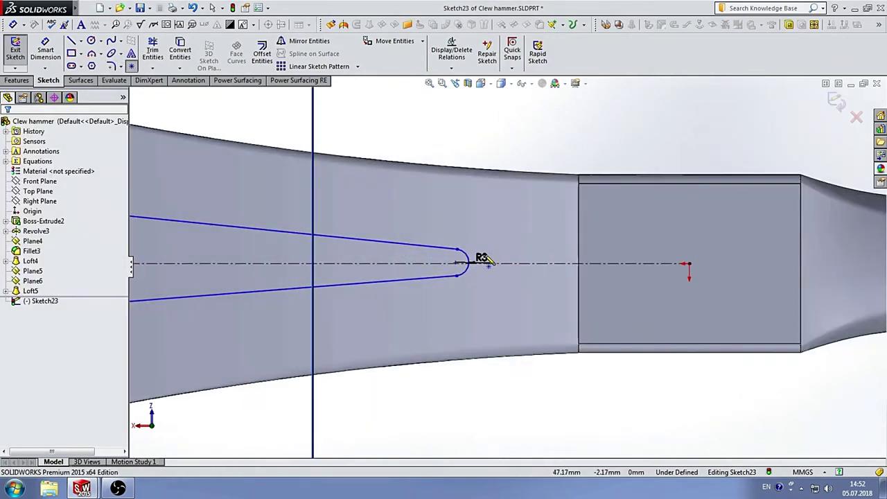
scroll(483, 267, "down", 2)
scroll(451, 276, "down", 2)
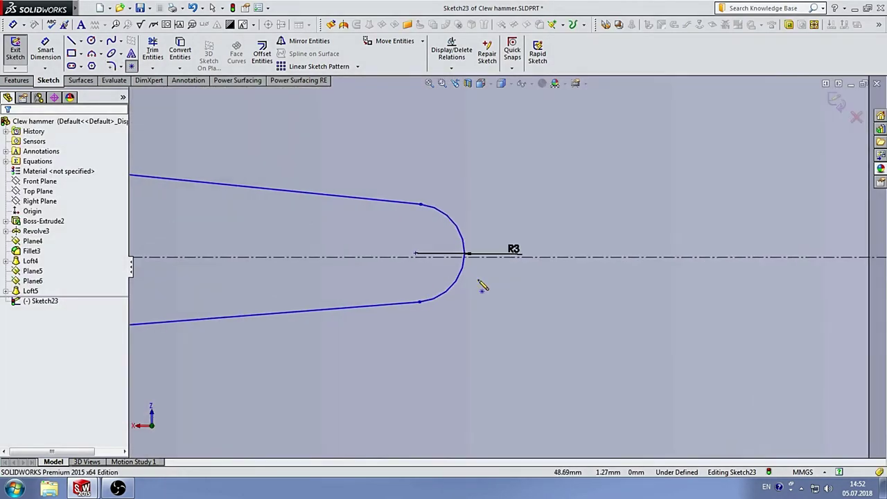
scroll(479, 282, "down", 2)
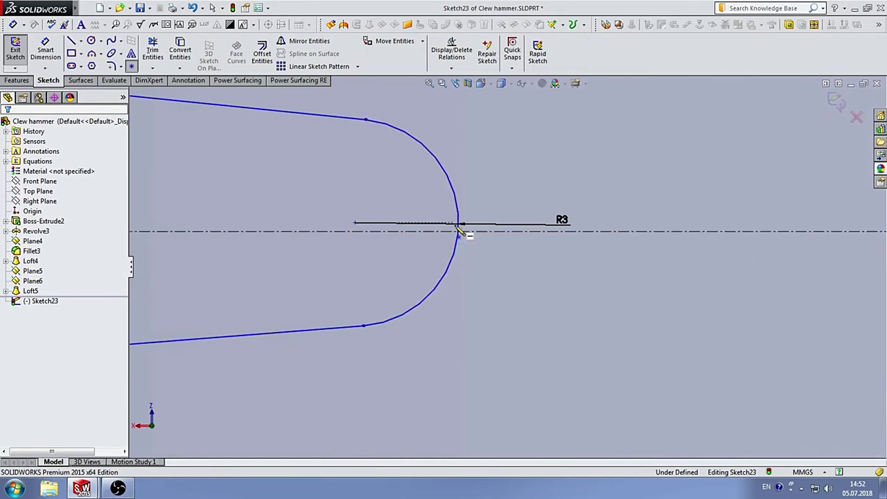
Make the slot's tip endpoint coincident with the centerline.
left_click(459, 225)
scroll(475, 243, "up", 2)
key("Escape")
scroll(465, 247, "up", 1)
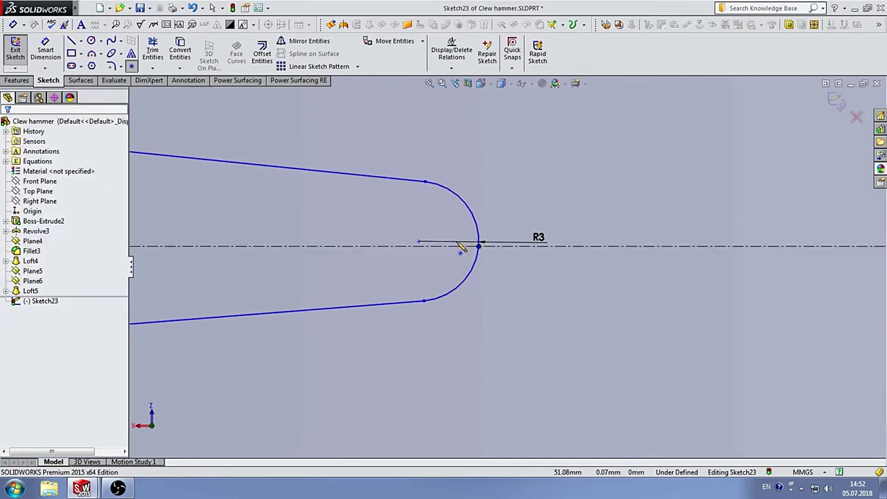
scroll(465, 246, "up", 2)
scroll(465, 246, "down", 2)
scroll(525, 273, "down", 1)
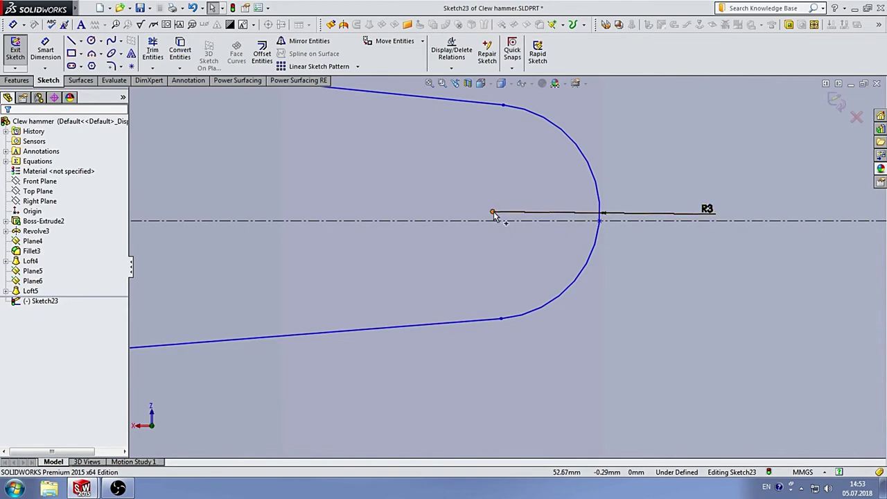
left_click(493, 215)
left_click(492, 222, "ctrl")
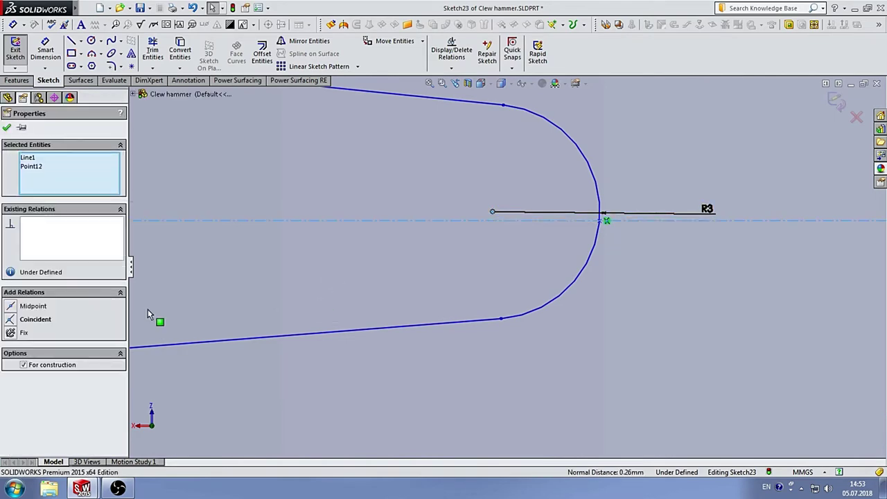
left_click(36, 320)
left_click(513, 148)
scroll(588, 215, "up", 1)
scroll(485, 210, "up", 2)
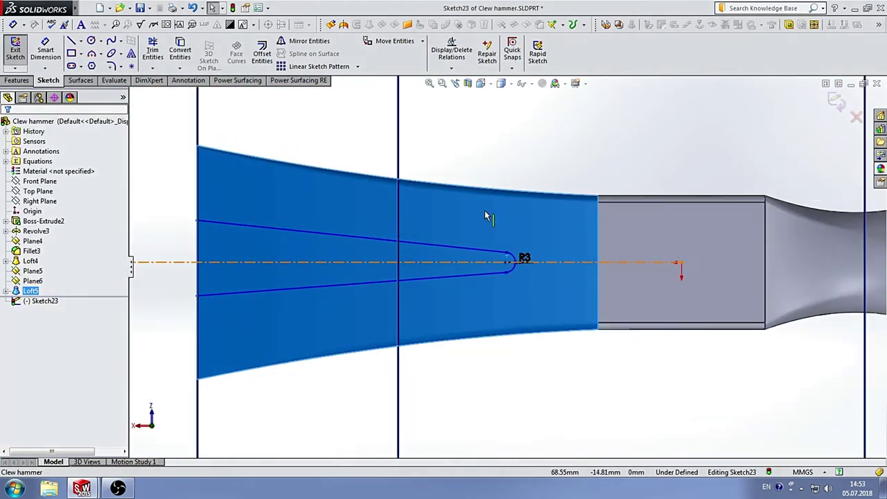
left_click(340, 139)
left_click(45, 52)
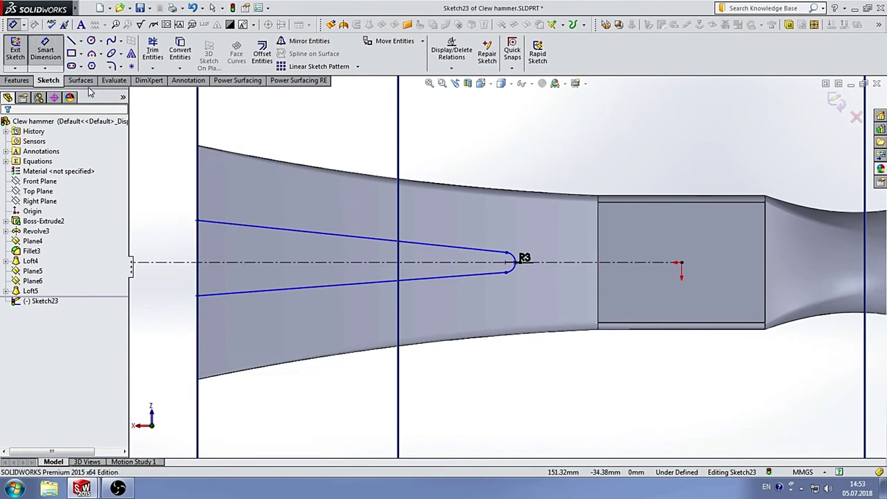
Dimension the slot 70 mm long and 15 mm wide.
scroll(516, 269, "down", 3)
left_click(514, 268)
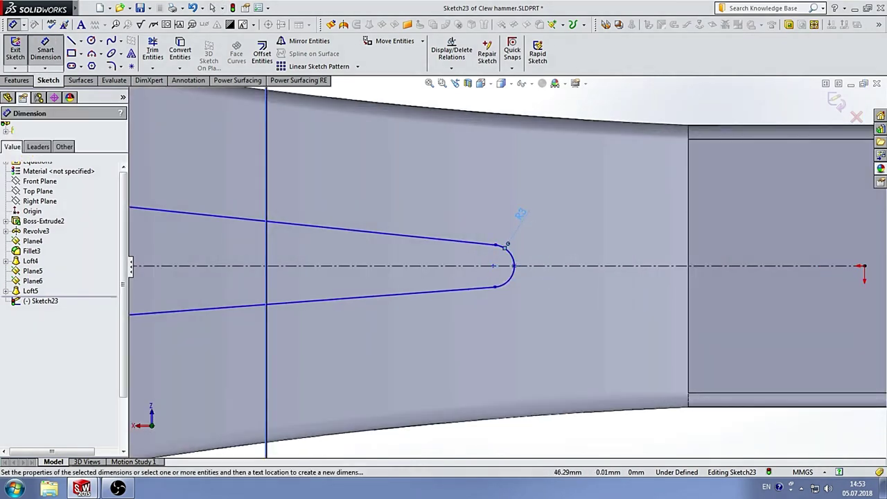
left_click(514, 268)
scroll(338, 246, "up", 3)
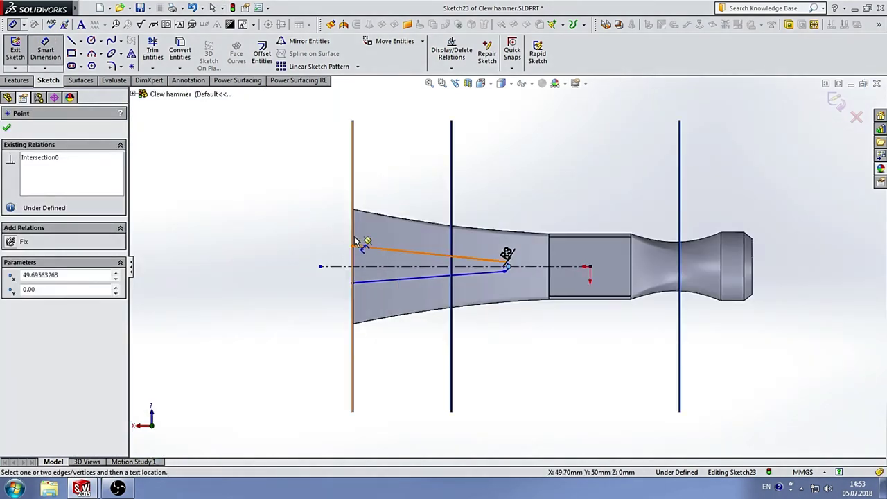
left_click(353, 260)
left_click(405, 148)
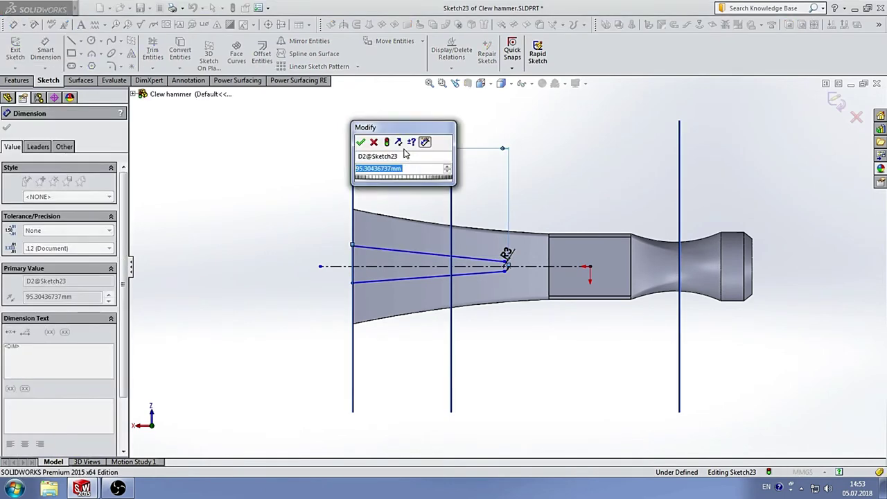
type("70")
key("Return")
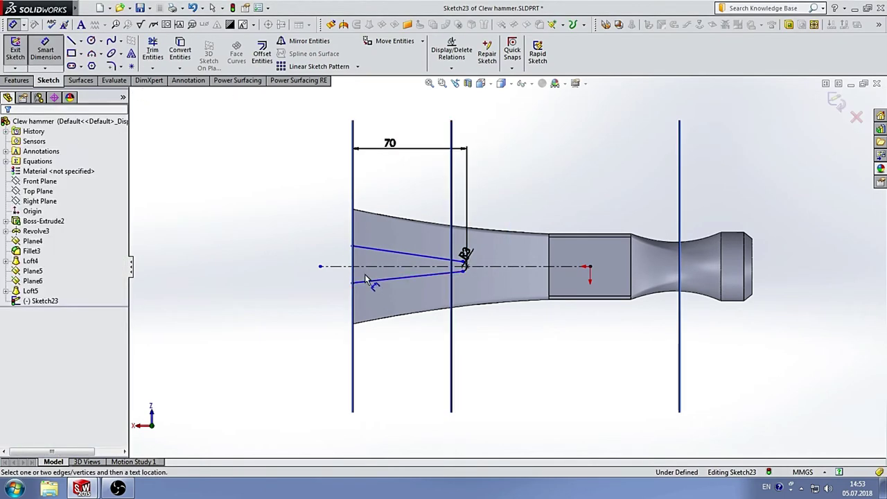
left_click(354, 264)
left_click(283, 272)
type("1")
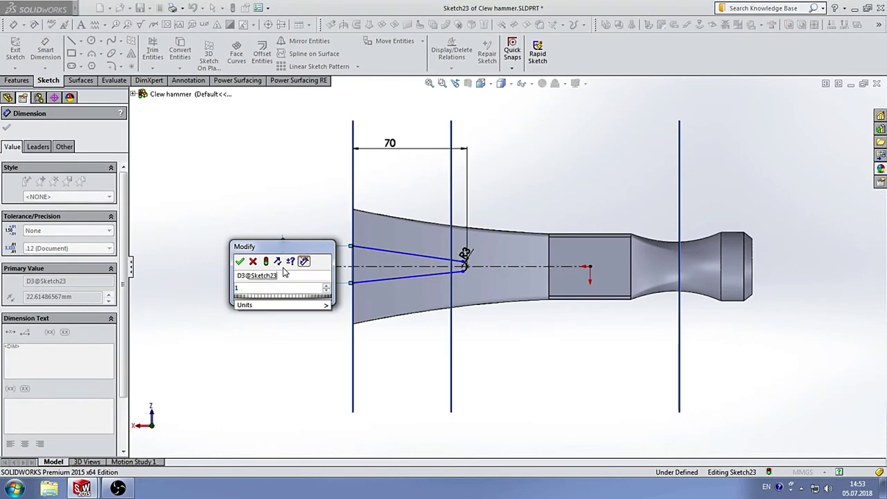
key("Return")
Make both slot lines symmetric about the centerline.
scroll(409, 256, "down", 7)
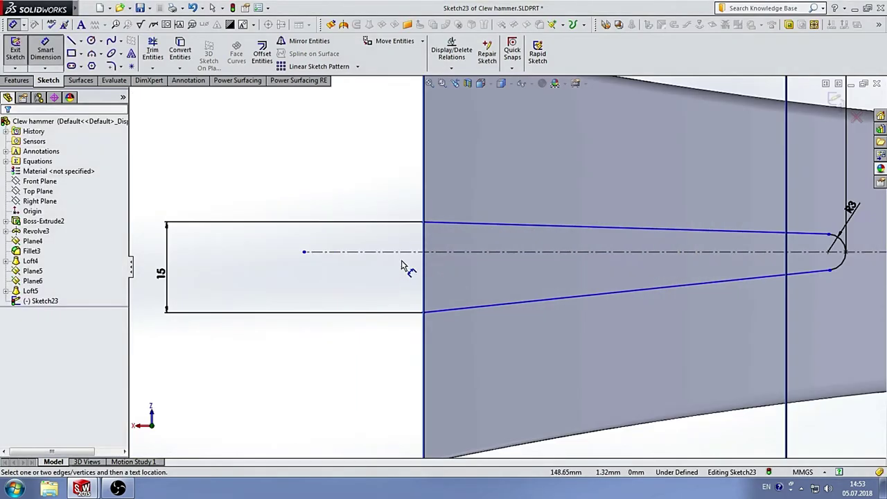
left_click(448, 224)
left_click(473, 305, "ctrl")
left_click(469, 251, "ctrl")
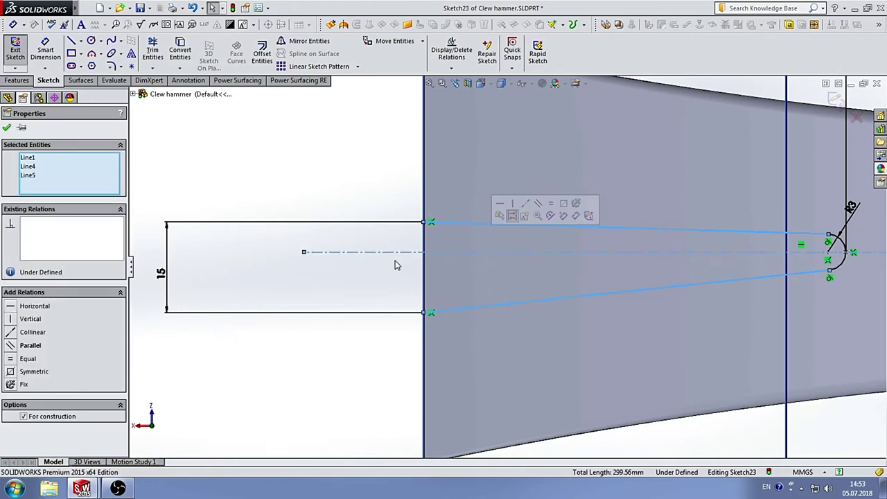
left_click(35, 375)
left_click(325, 166)
Extrude-cut the slot sketch into the claw as Cut-Extrude2.
scroll(577, 280, "up", 5)
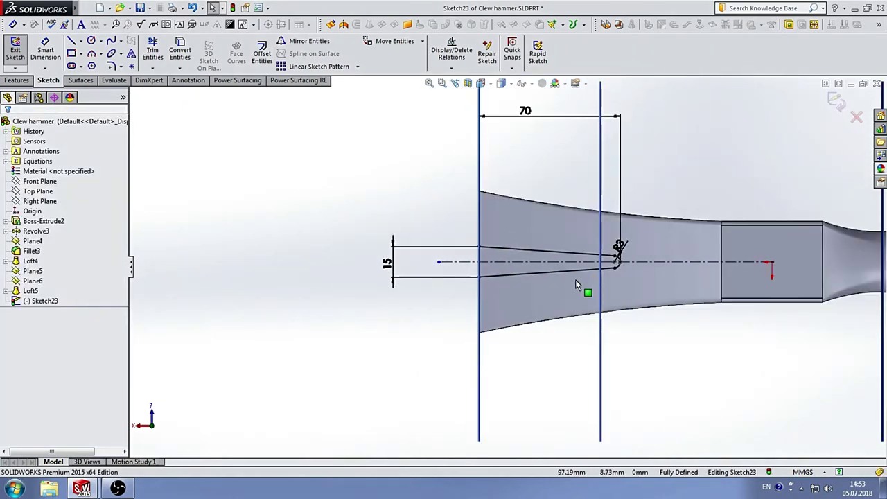
scroll(652, 221, "down", 4)
key("ctrl+e")
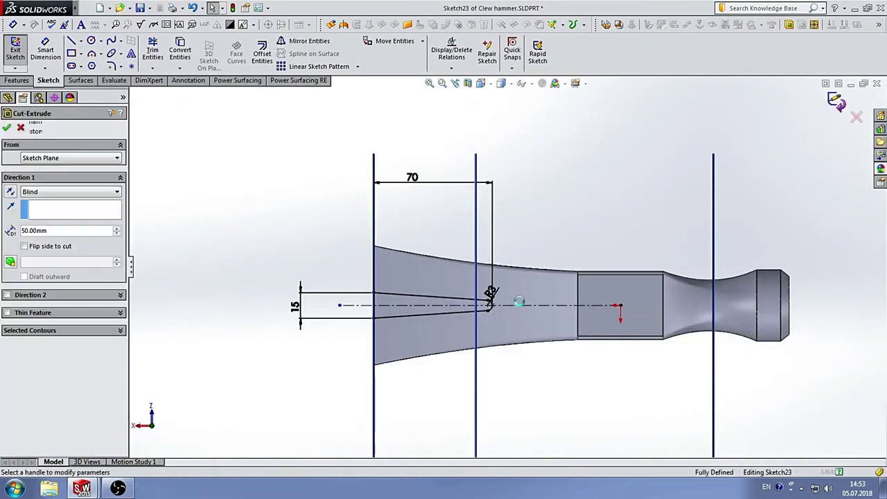
left_click(7, 128)
scroll(579, 268, "up", 4)
Hide the reference planes after inspecting the cut claw.
mouse_move(576, 263)
middle_mouse_down()
mouse_move(608, 209)
mouse_move(676, 200)
middle_mouse_up()
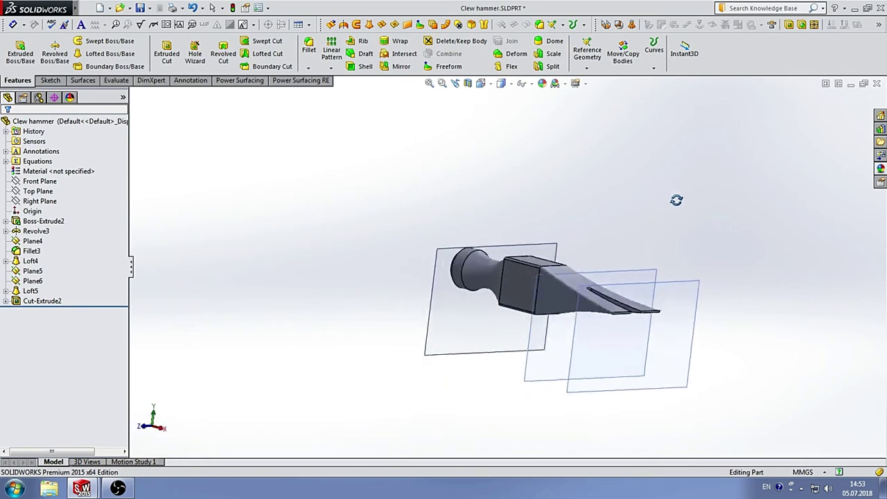
left_click(127, 9)
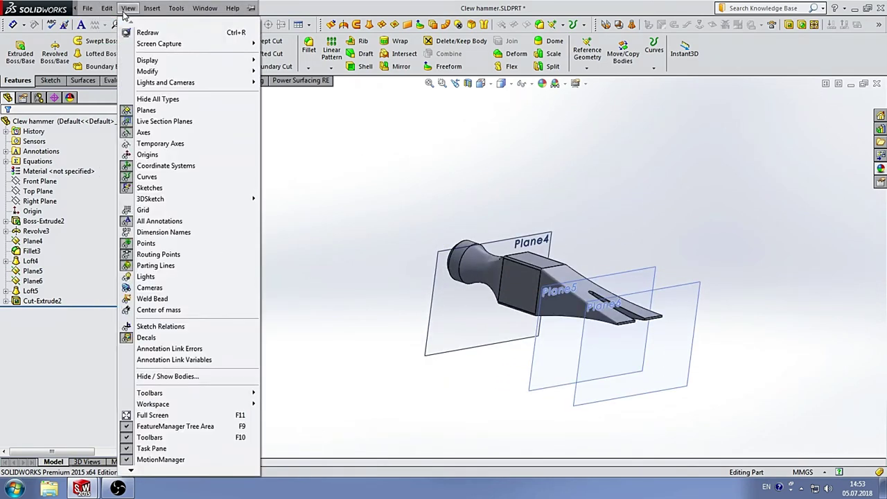
left_click(127, 111)
Turn the hammer to the Front view and bring up the Flex feature.
mouse_move(481, 187)
middle_mouse_down()
mouse_move(583, 246)
mouse_move(585, 164)
middle_mouse_up()
scroll(575, 292, "down", 3)
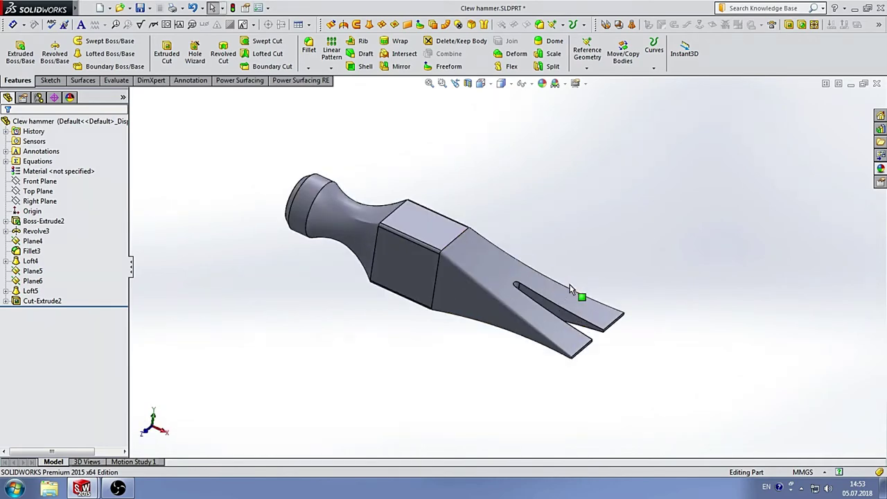
scroll(548, 277, "down", 2)
scroll(531, 263, "up", 1)
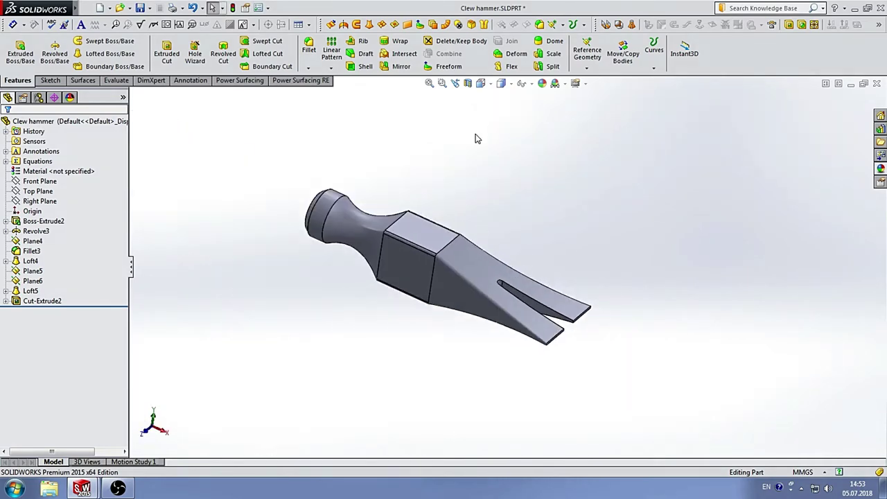
left_click(492, 86)
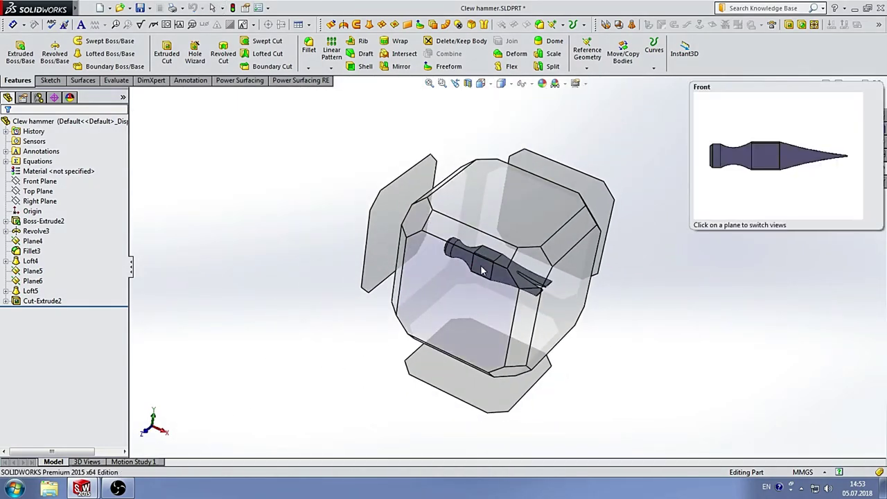
left_click(482, 267)
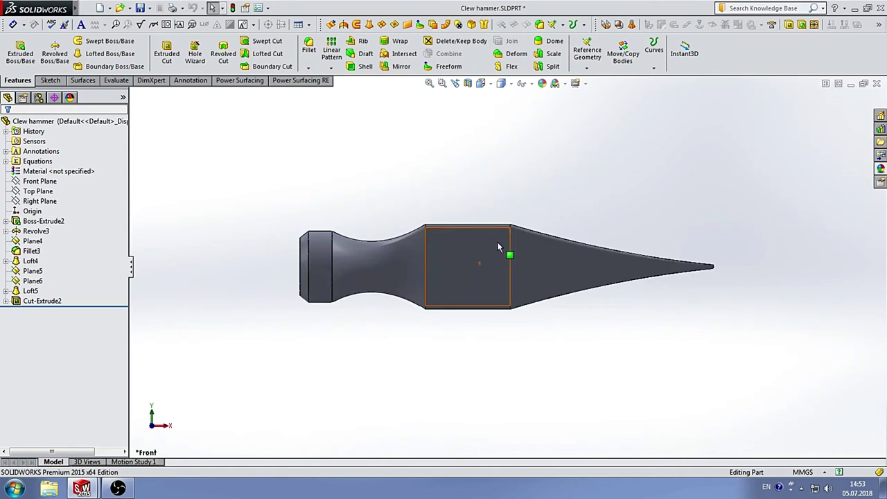
left_click(513, 68)
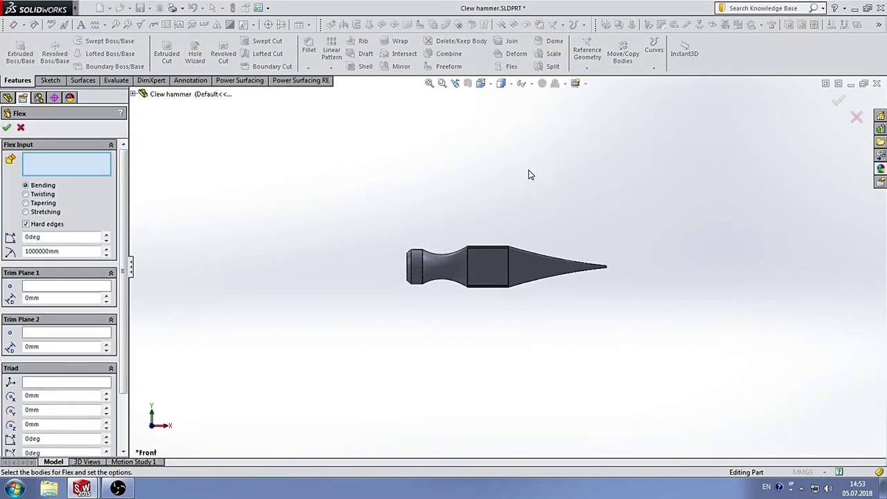
Choose the hammer body to flex and set the bend angle to -45 degrees, downward.
left_click(527, 271)
scroll(603, 267, "down", 3)
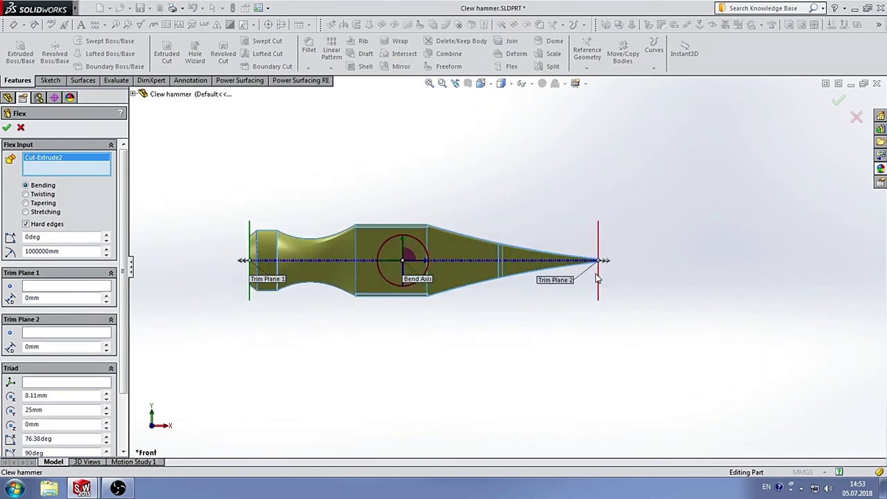
scroll(436, 260, "down", 3)
scroll(499, 280, "up", 3)
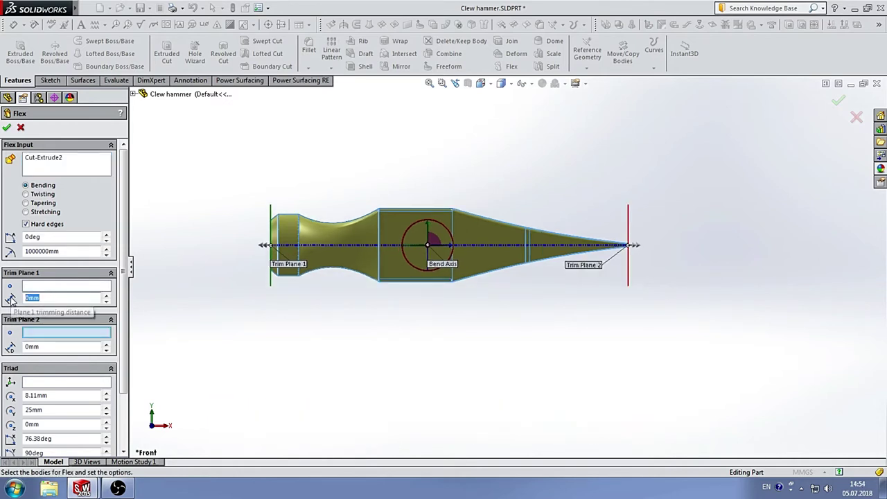
type("128")
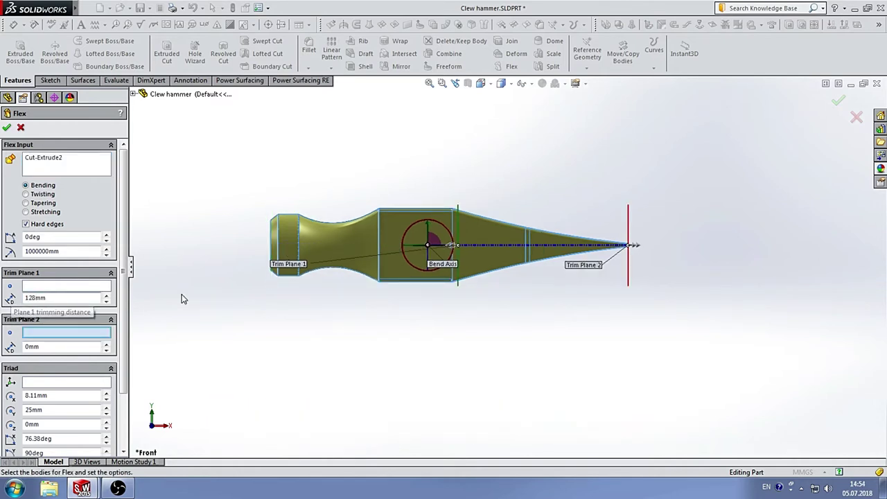
scroll(488, 263, "down", 2)
scroll(509, 323, "up", 2)
scroll(416, 291, "up", 1)
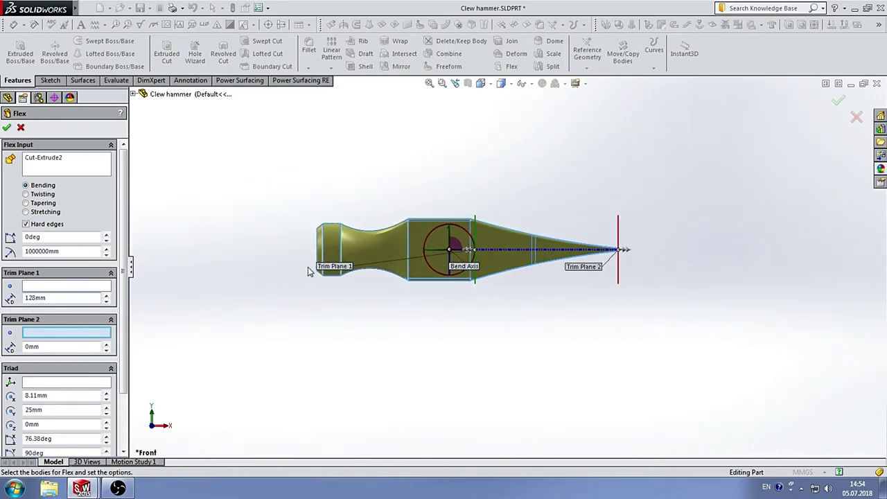
double_click(47, 237)
type("-45")
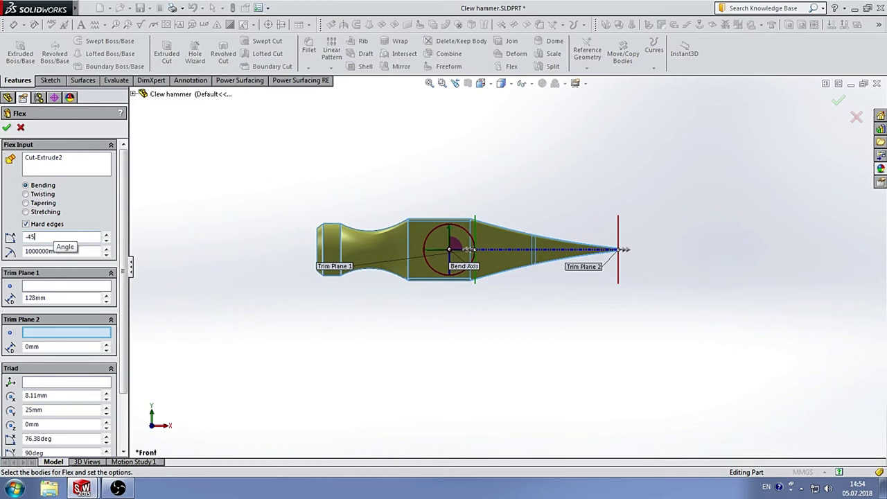
key("Return")
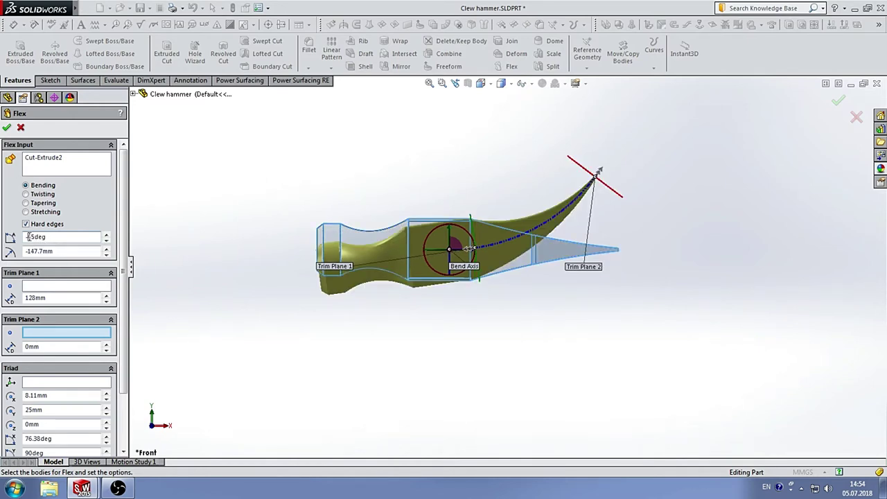
key("Return")
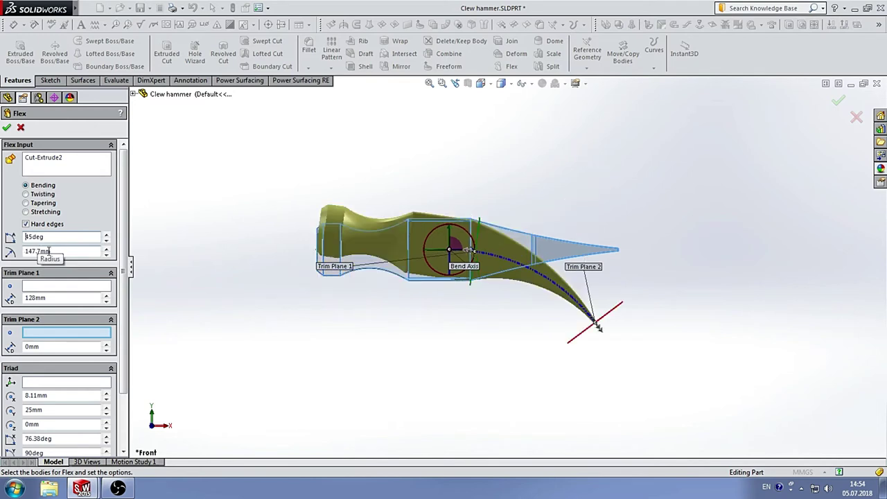
Move Trim Plane 1 to the head's edge, set triad X to 28 mm, and apply Flex1.
scroll(540, 222, "down", 3)
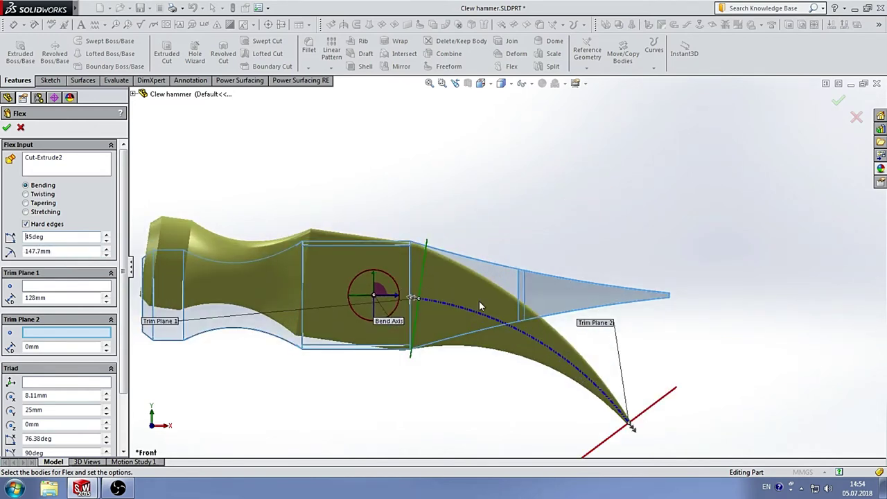
scroll(463, 296, "down", 2)
scroll(484, 316, "up", 2)
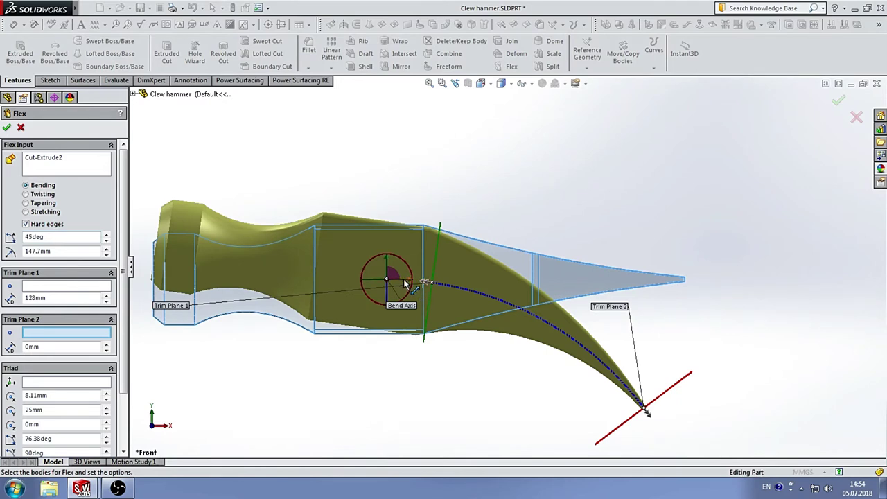
left_click_drag(405, 284, 450, 279)
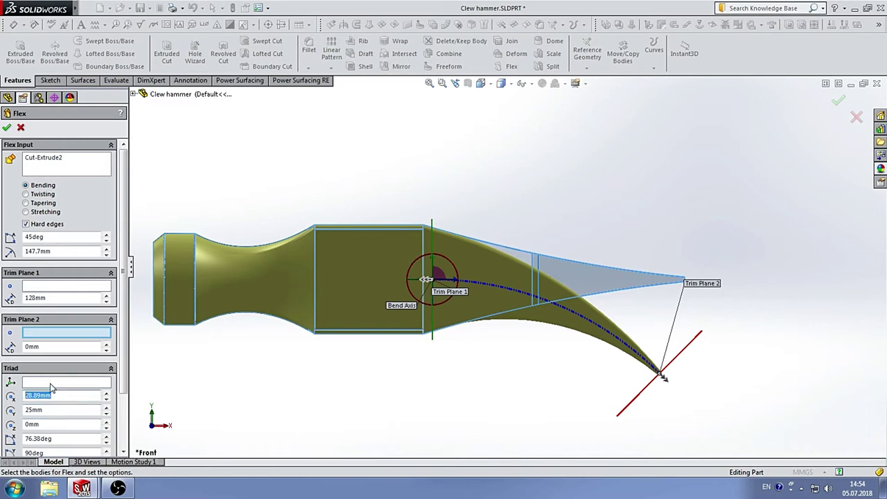
type("8")
key("Return")
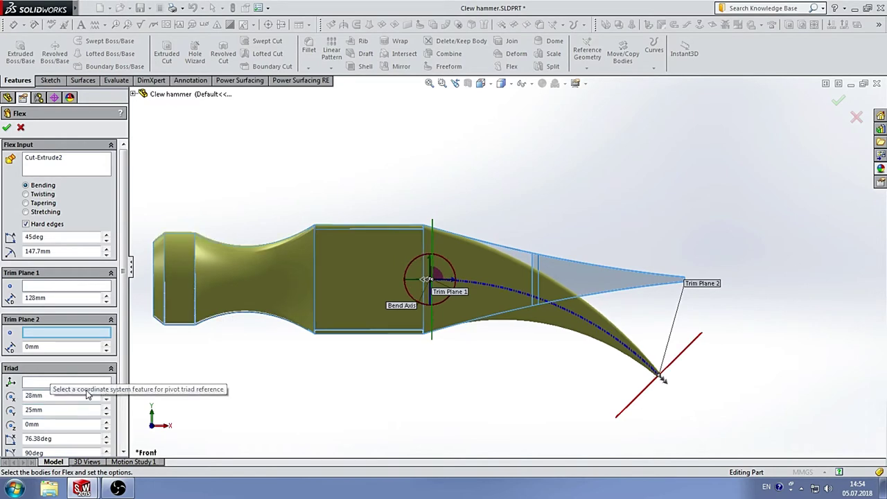
scroll(476, 394, "up", 3)
scroll(482, 344, "down", 2)
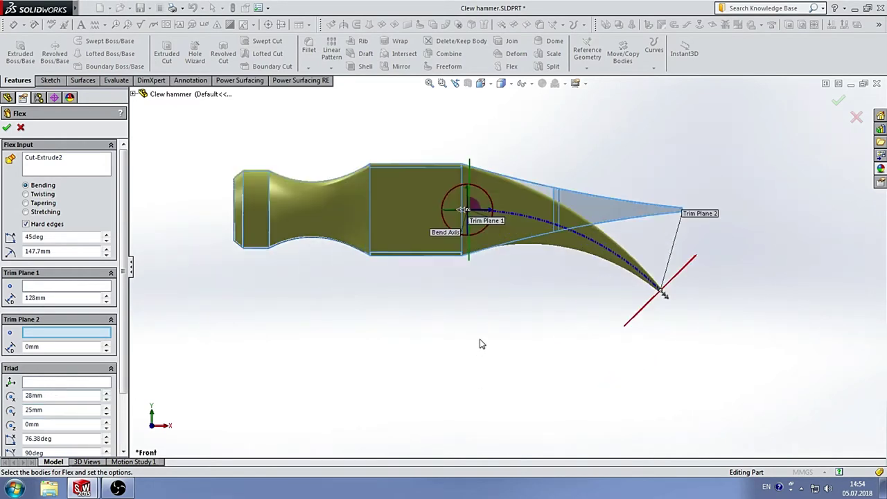
left_click(7, 127)
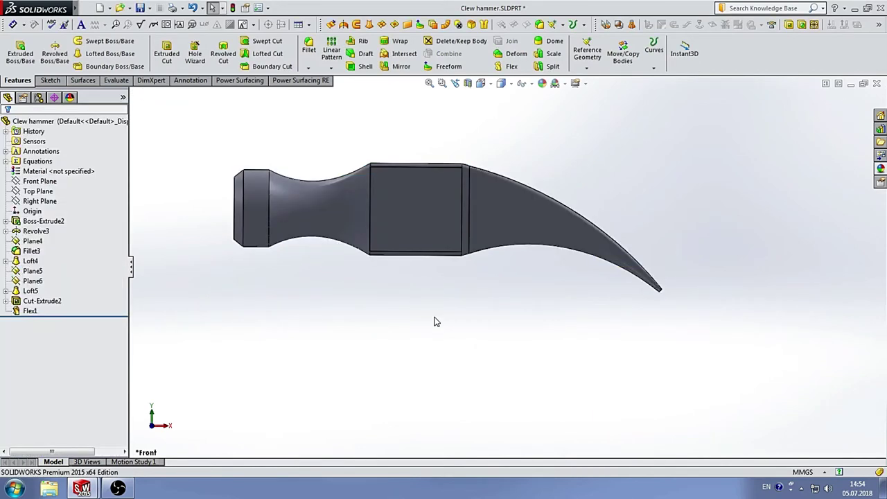
Orbit the bent hammer, then switch to the Front view.
scroll(444, 305, "up", 3)
mouse_move(448, 301)
middle_mouse_down()
mouse_move(501, 170)
mouse_move(459, 194)
mouse_move(562, 173)
mouse_move(600, 127)
mouse_move(606, 147)
mouse_move(559, 187)
mouse_move(529, 125)
mouse_move(539, 196)
mouse_move(462, 176)
mouse_move(377, 192)
mouse_move(459, 162)
mouse_move(549, 156)
mouse_move(541, 173)
mouse_move(521, 168)
mouse_move(541, 160)
mouse_move(557, 240)
mouse_move(540, 134)
mouse_move(491, 275)
middle_mouse_up()
scroll(490, 276, "down", 3)
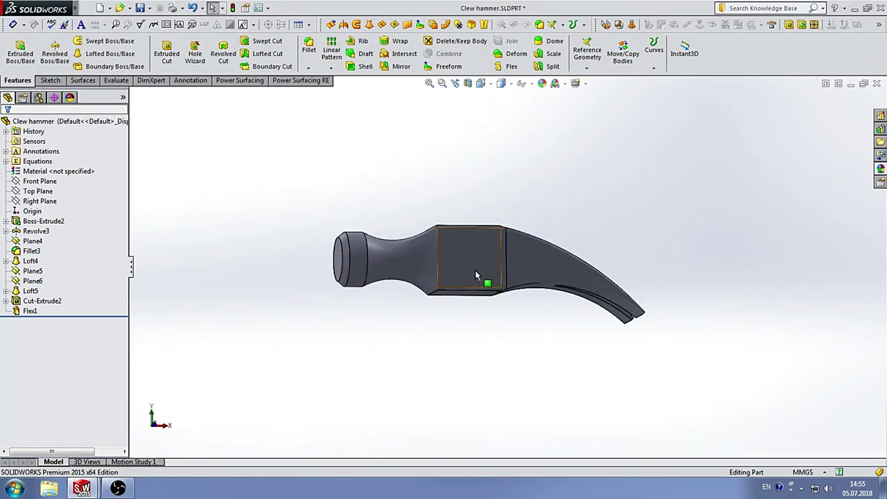
left_click(500, 84)
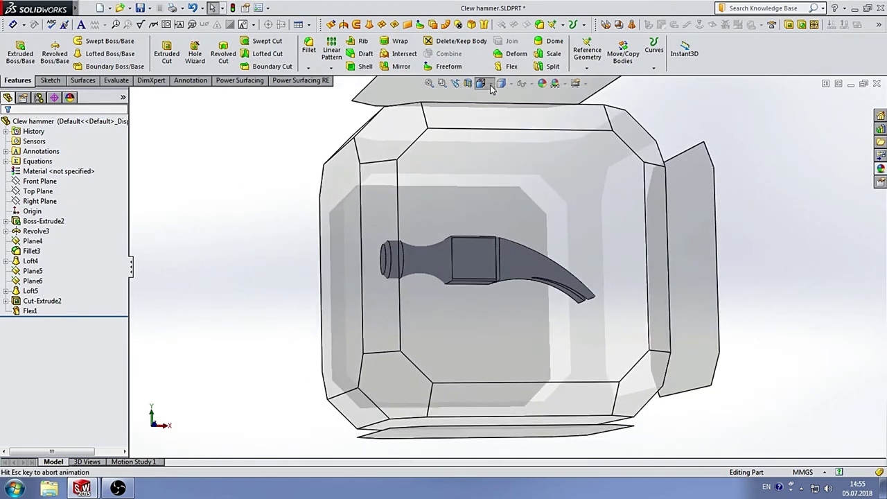
left_click(488, 220)
scroll(533, 262, "up", 3)
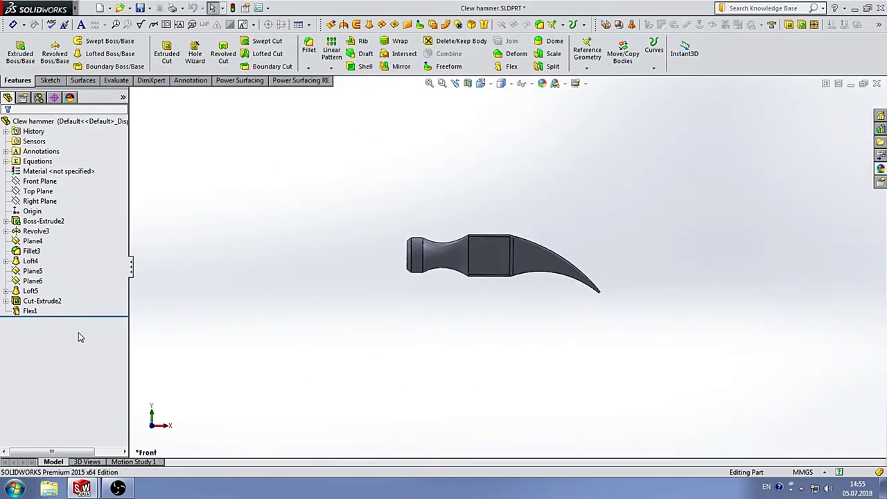
Start a new sketch, Sketch24, on the Front Plane.
left_click(40, 201)
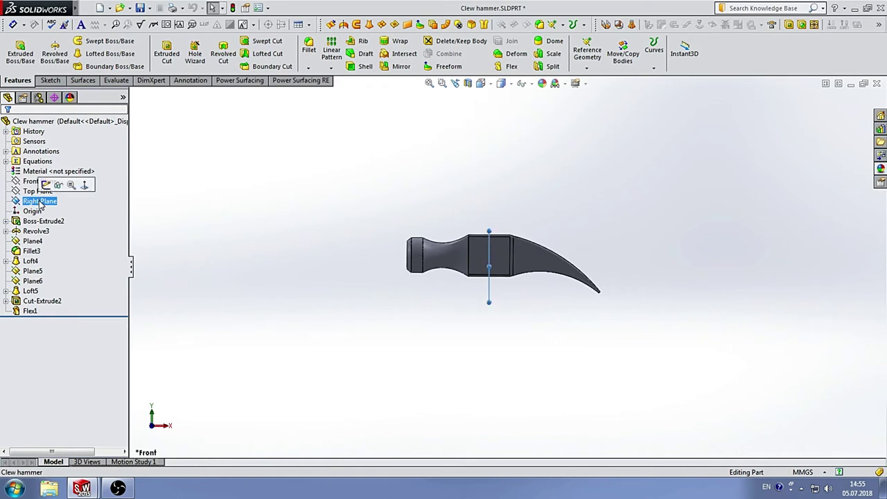
left_click(31, 181)
scroll(476, 307, "up", 2)
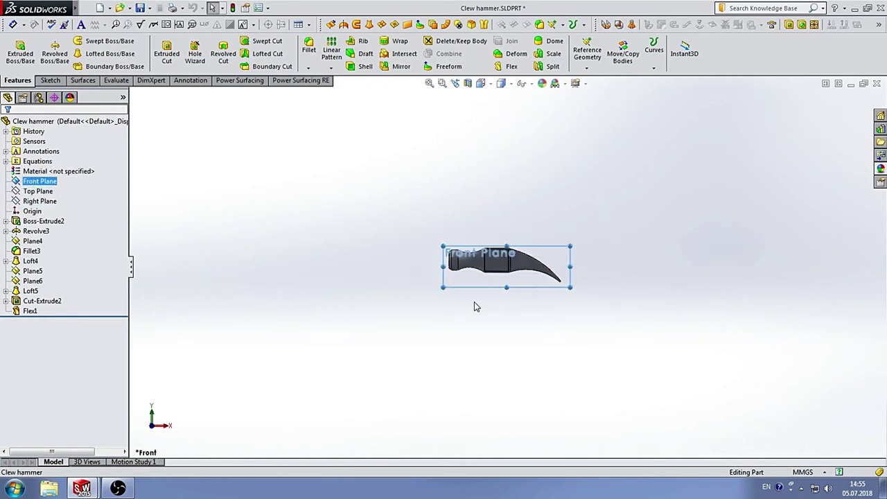
scroll(534, 279, "down", 3)
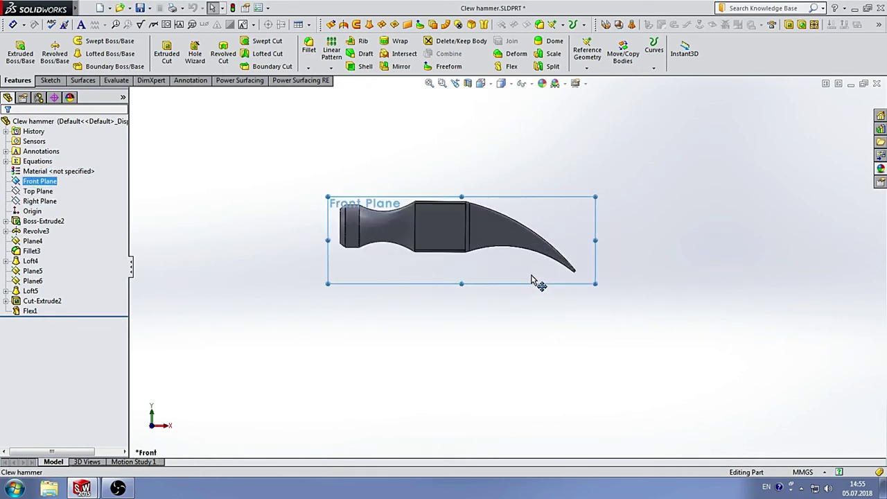
left_click(58, 60)
Draw a vertical construction centerline from the sketch origin straight downward.
left_click(81, 41)
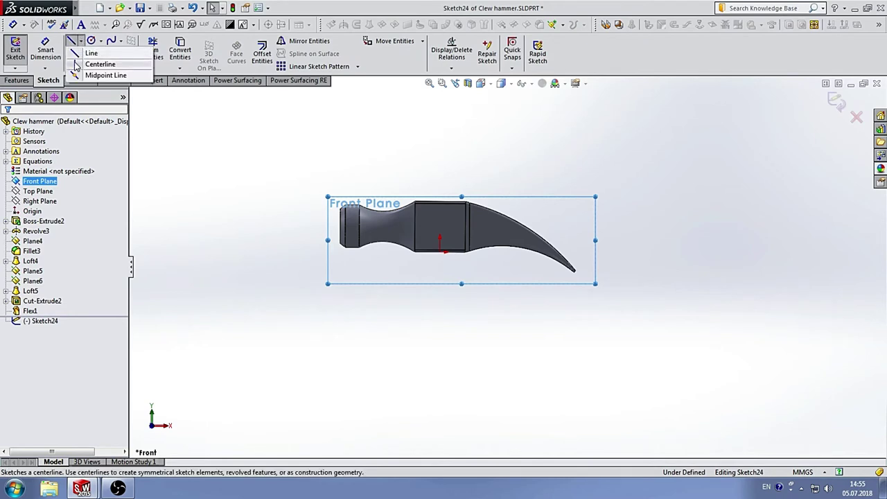
left_click(86, 63)
scroll(575, 303, "up", 2)
scroll(483, 269, "down", 1)
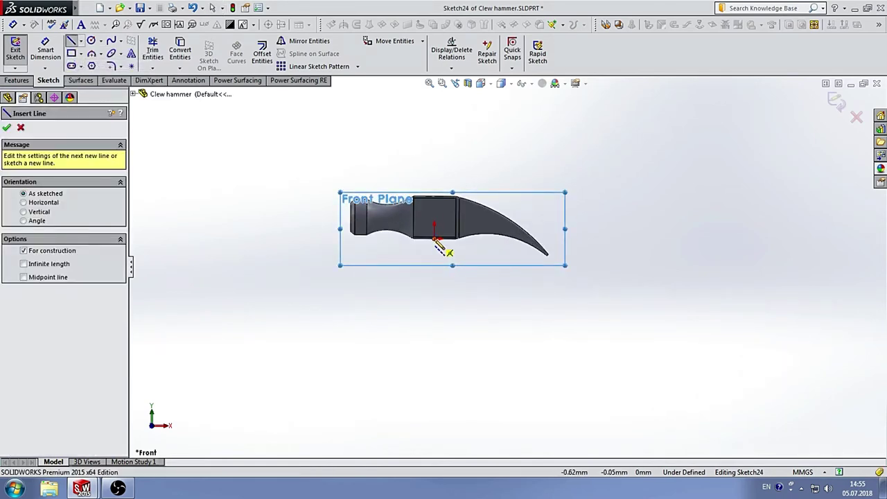
left_click(435, 238)
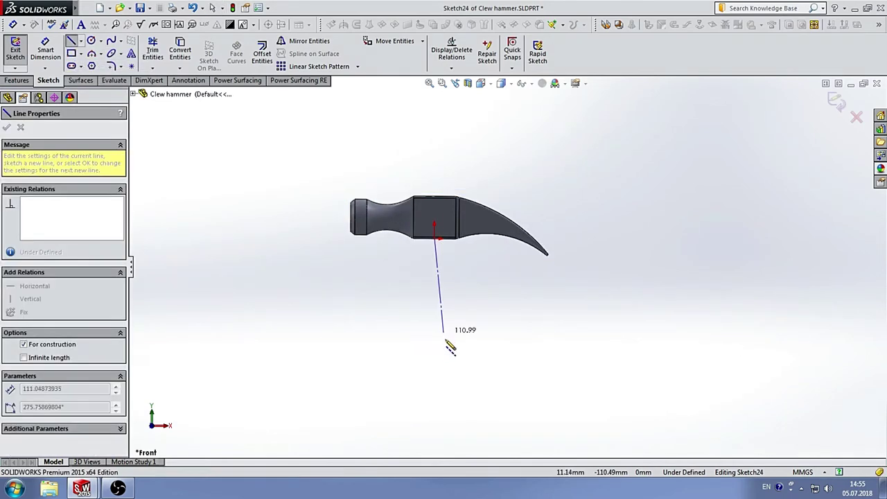
left_click(445, 428)
scroll(499, 309, "up", 2)
scroll(325, 213, "down", 1)
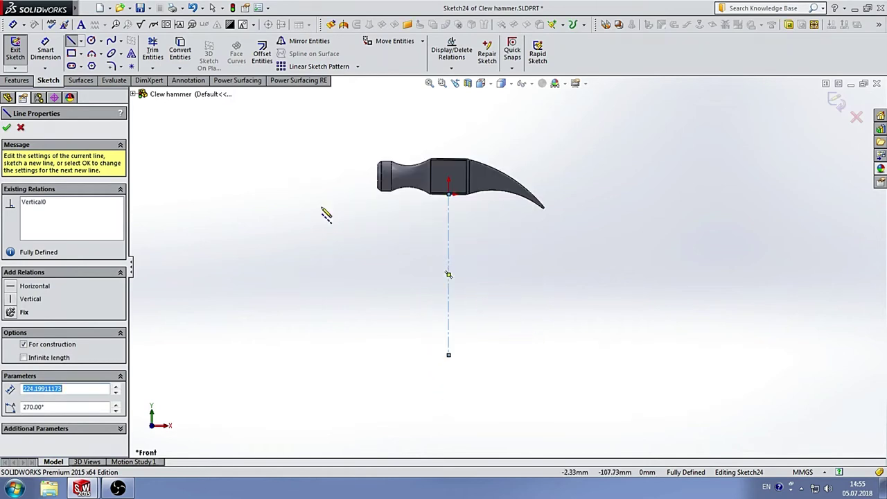
Draw a narrow corner rectangle below the hammer head for the handle shank.
left_click(72, 55)
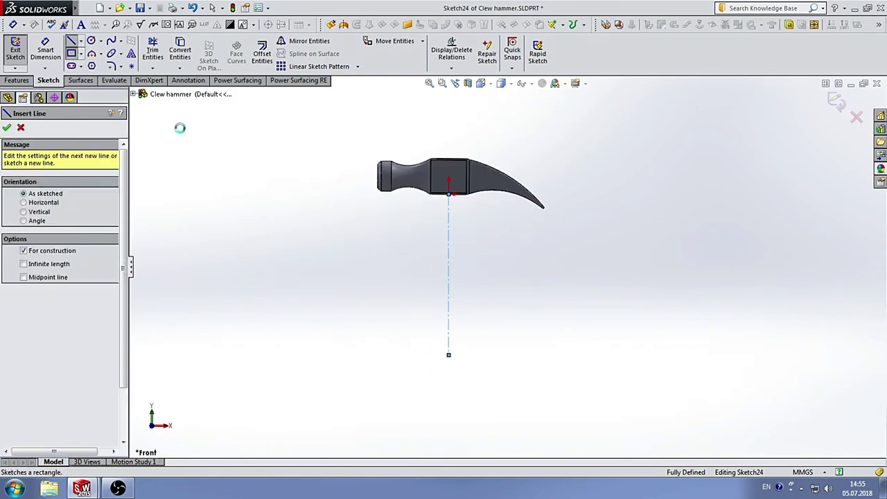
scroll(482, 242, "down", 3)
left_click(410, 166)
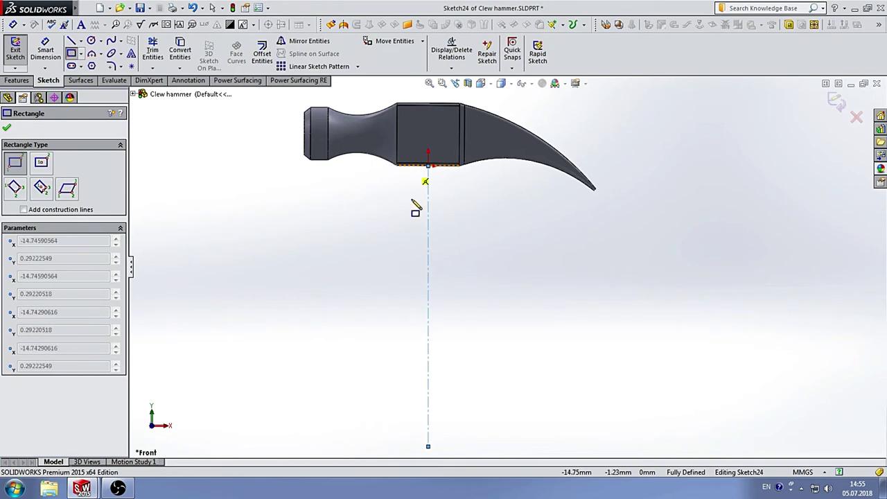
left_click(430, 370)
scroll(485, 298, "up", 2)
scroll(499, 323, "down", 3)
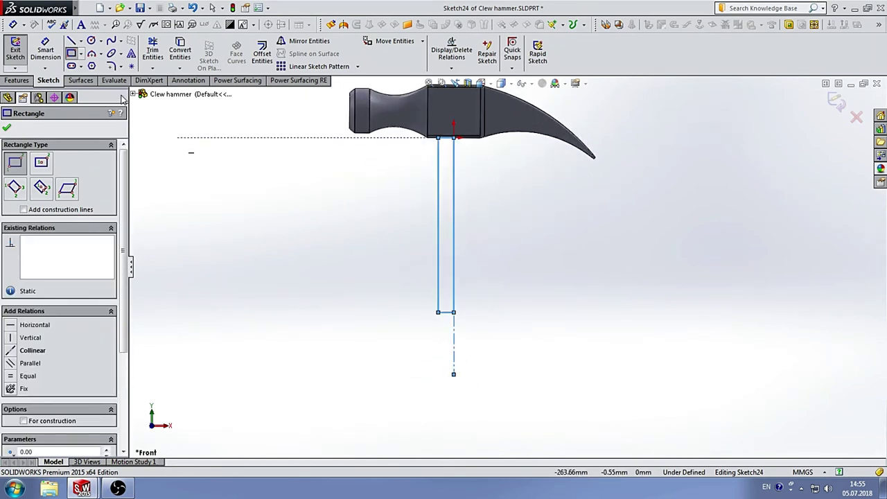
Add a short horizontal line off the bottom corner and a sloped line angling downward.
left_click(72, 41)
scroll(447, 357, "down", 2)
scroll(458, 308, "down", 2)
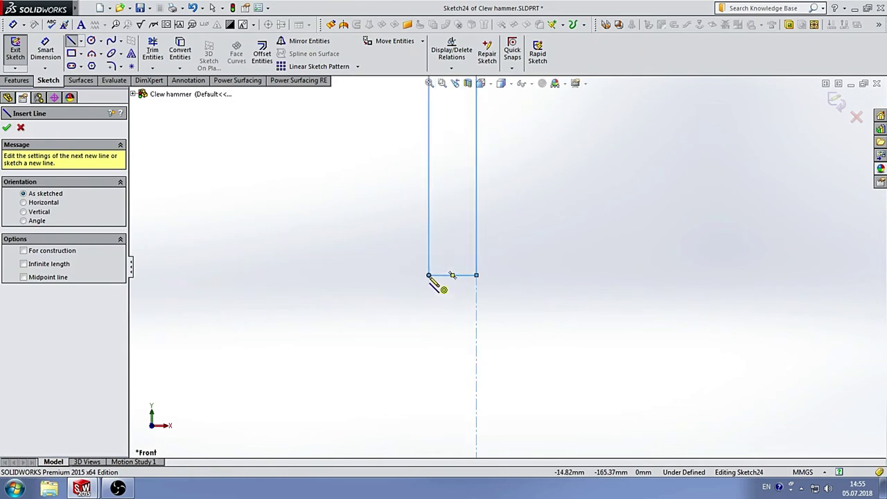
left_click(429, 276)
scroll(472, 292, "up", 2)
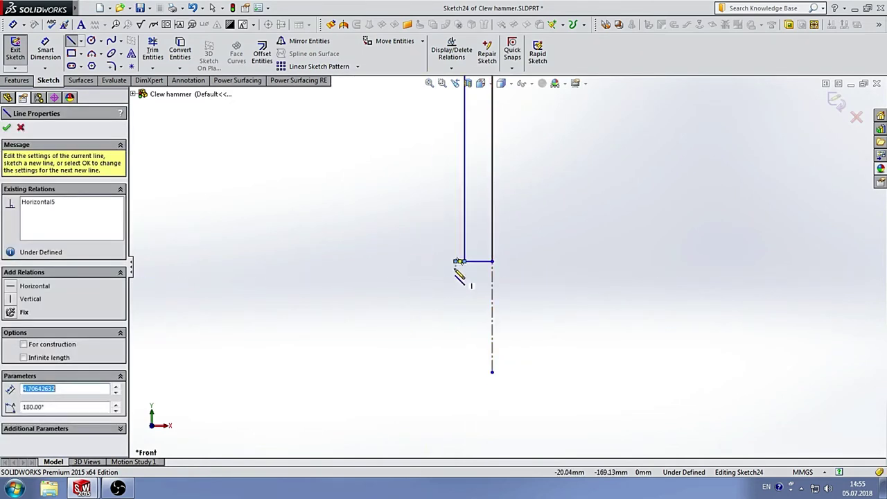
double_click(445, 393)
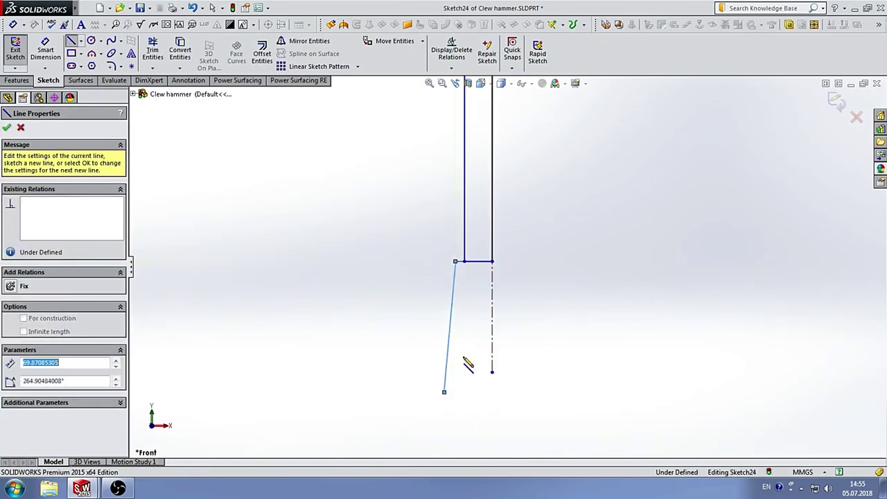
key("Escape")
Delete the rectangle's bottom edge and lengthen the centerline further down.
left_click(484, 264)
key("Delete")
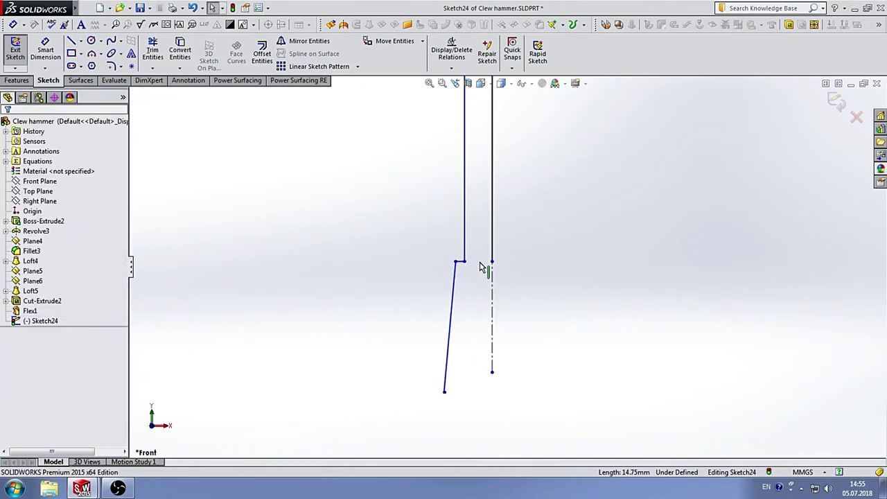
scroll(511, 277, "up", 1)
scroll(599, 253, "up", 2)
scroll(520, 288, "down", 2)
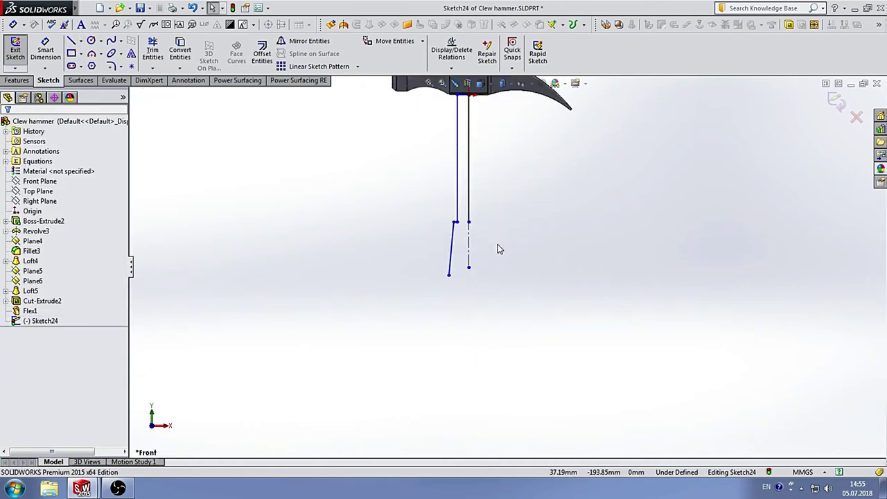
scroll(491, 271, "up", 2)
left_click_drag(485, 267, 501, 398)
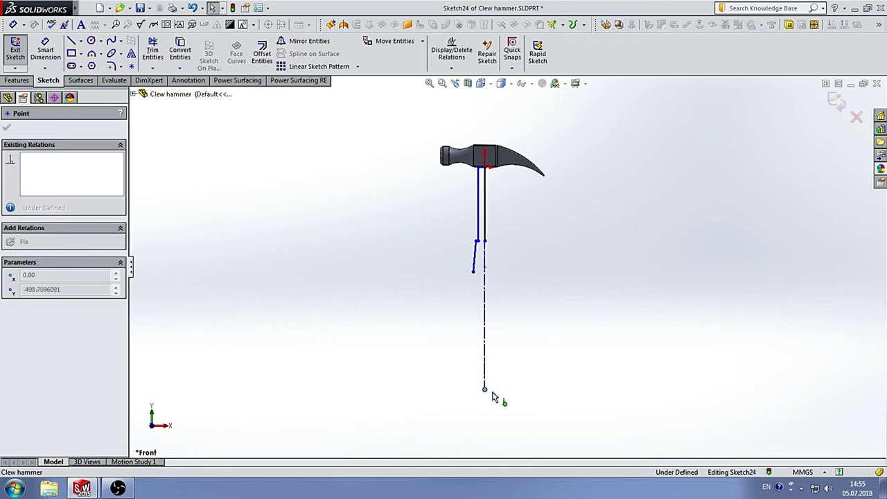
left_click(520, 222)
scroll(488, 305, "down", 3)
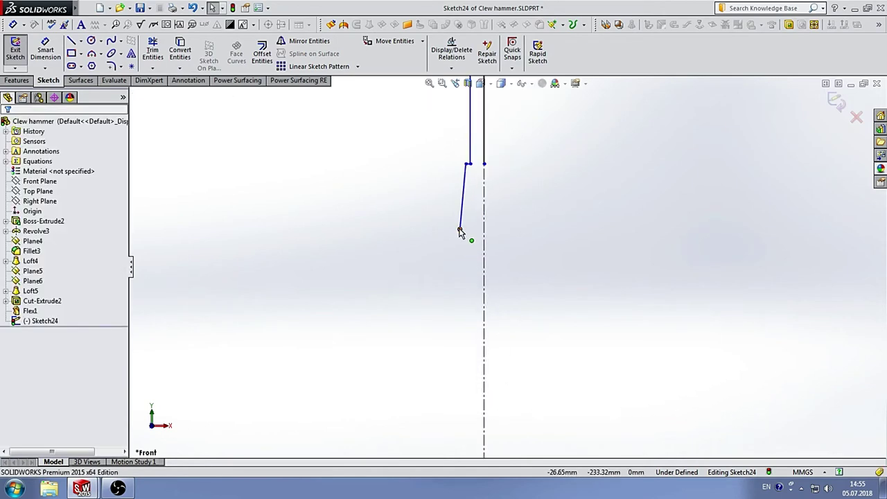
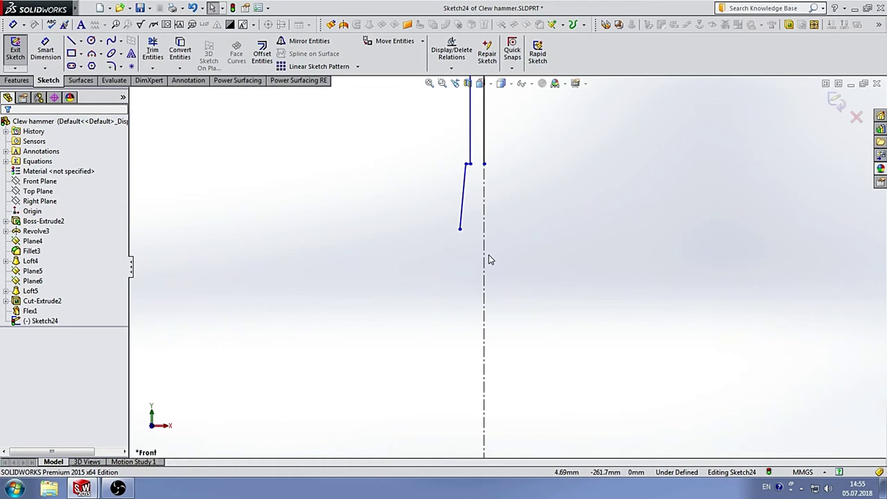
Draw a horizontal base line left from the centreline, then a short angled segment up-left.
left_click(71, 43)
scroll(501, 326, "up", 2)
left_click(491, 358)
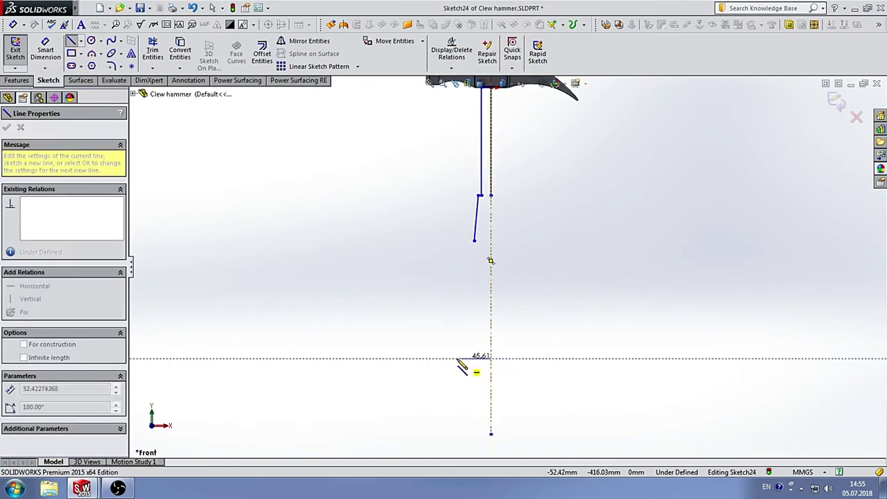
left_click(448, 359)
scroll(454, 357, "down", 1)
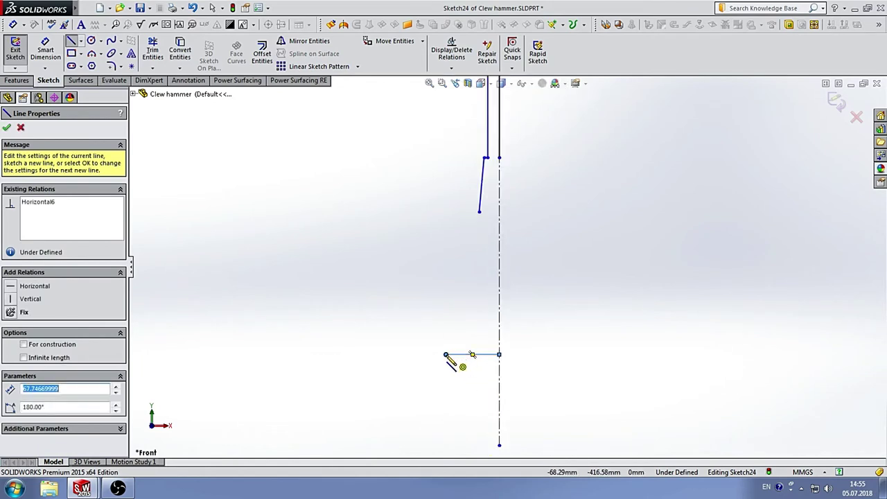
left_click(432, 342)
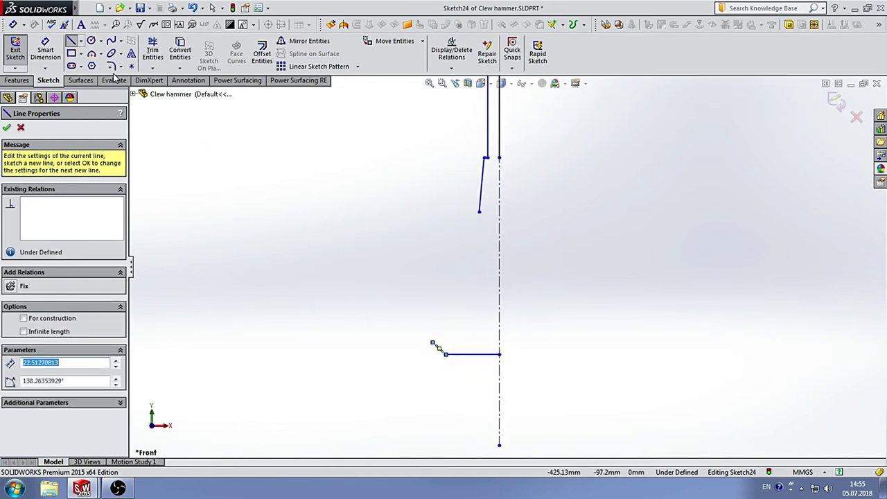
Draw a 3 Point Arc from the angled segment's end up to the slanted line's lower end.
left_click(91, 55)
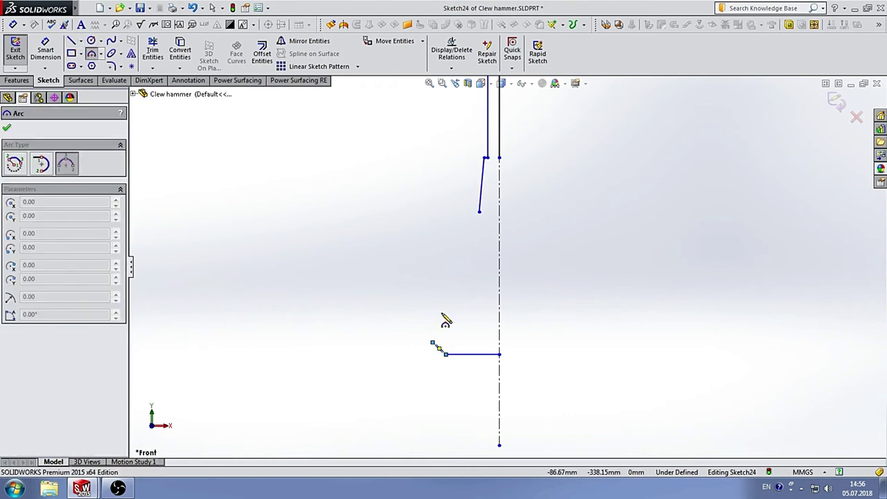
left_click(446, 353)
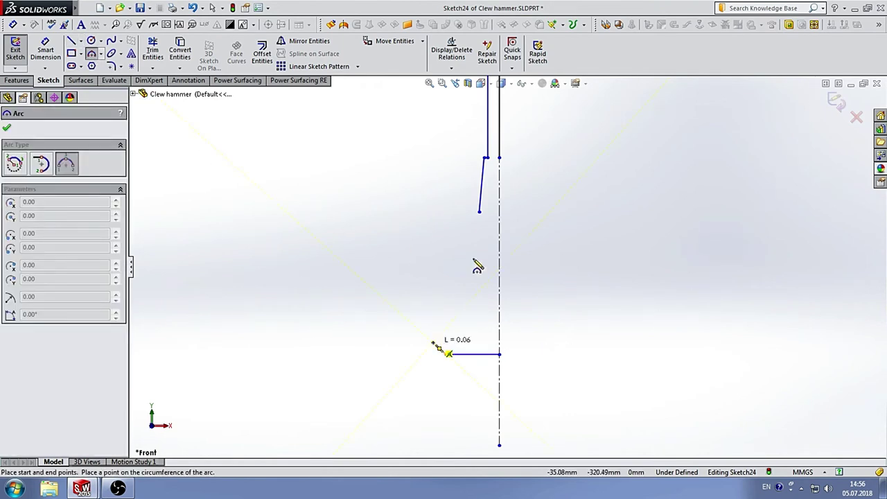
left_click(479, 213)
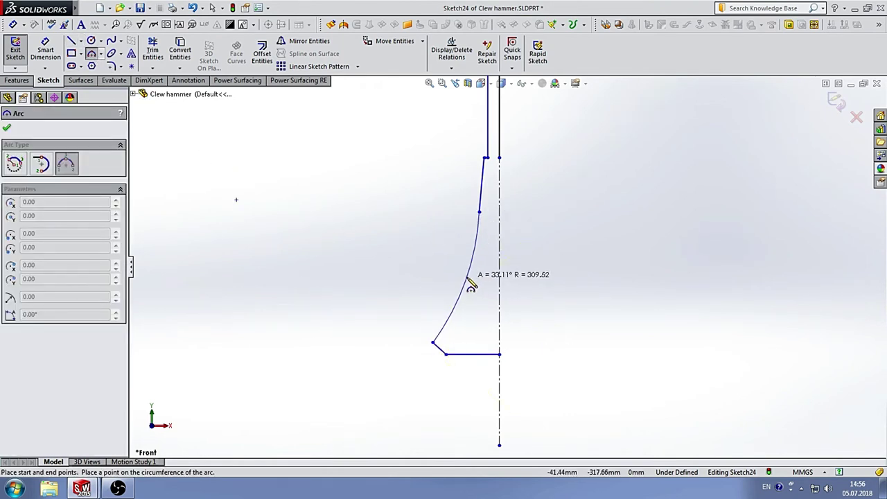
left_click(470, 280)
key("Escape")
scroll(527, 283, "up", 3)
scroll(538, 242, "down", 2)
Draw a vertical line down from the slanted line's end.
scroll(538, 244, "up", 2)
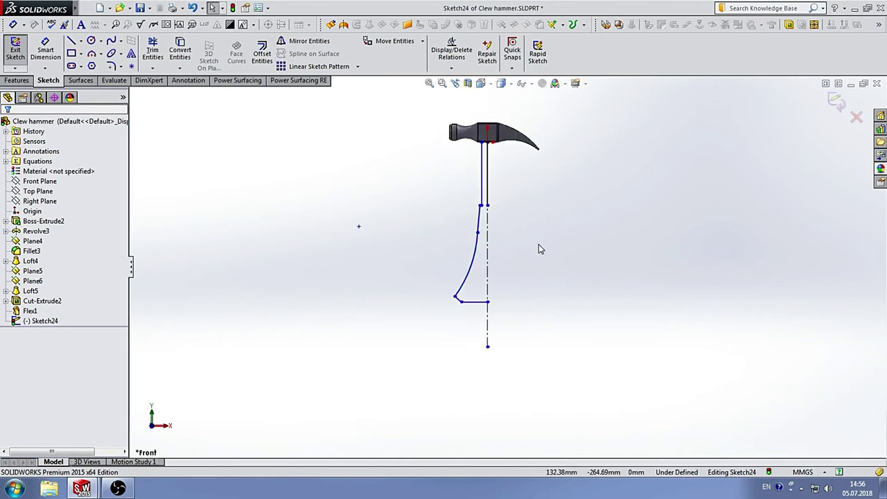
scroll(539, 244, "down", 2)
scroll(499, 251, "up", 2)
left_click(455, 251)
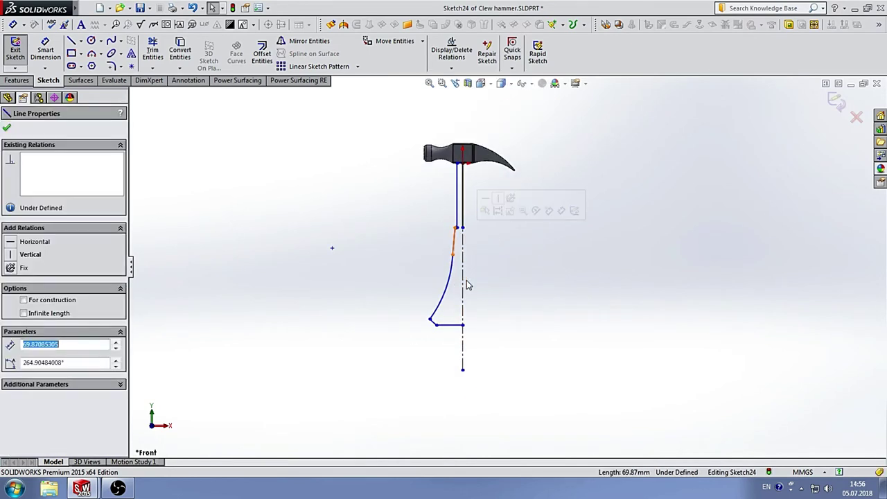
scroll(479, 281, "down", 2)
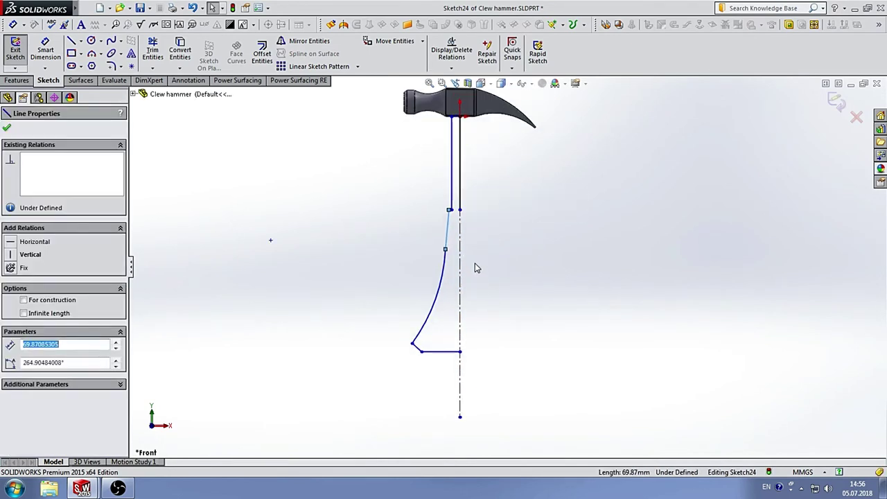
left_click(511, 255)
scroll(479, 256, "down", 2)
left_click(71, 42)
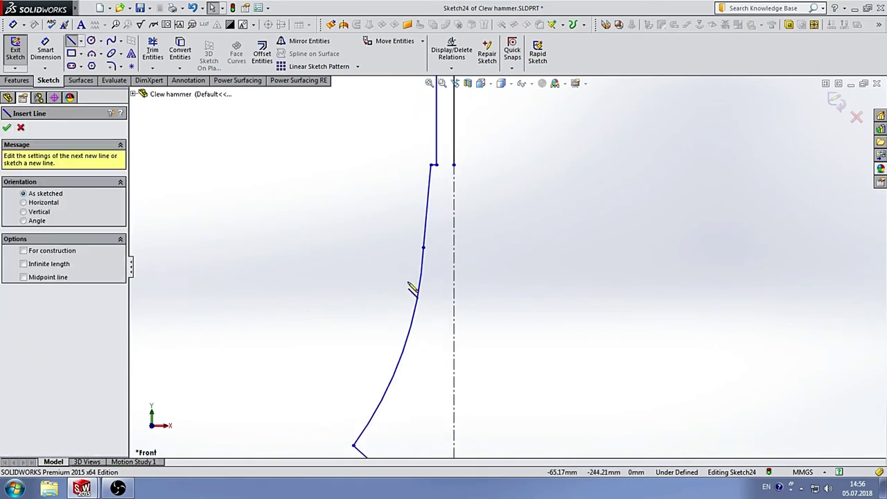
scroll(442, 302, "down", 2)
left_click(417, 209)
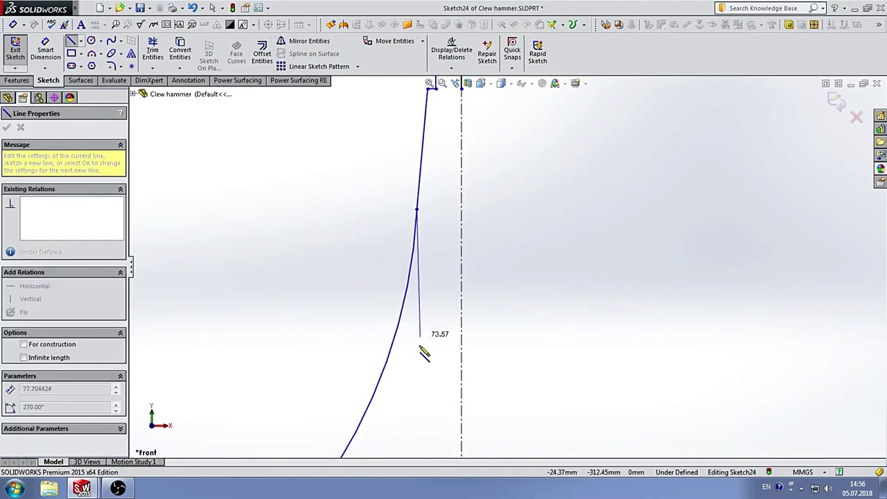
left_click(417, 362)
key("Escape")
Delete the long arc and the newly drawn vertical line.
left_click(405, 320)
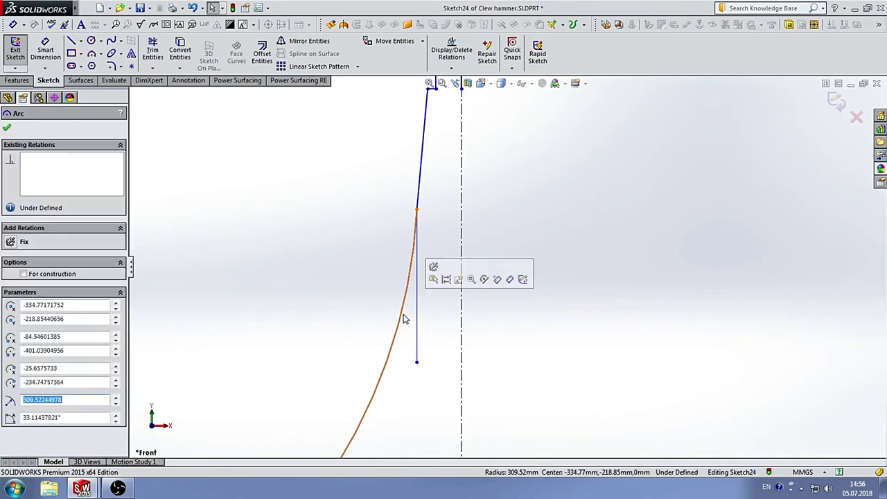
key("z")
key("Delete")
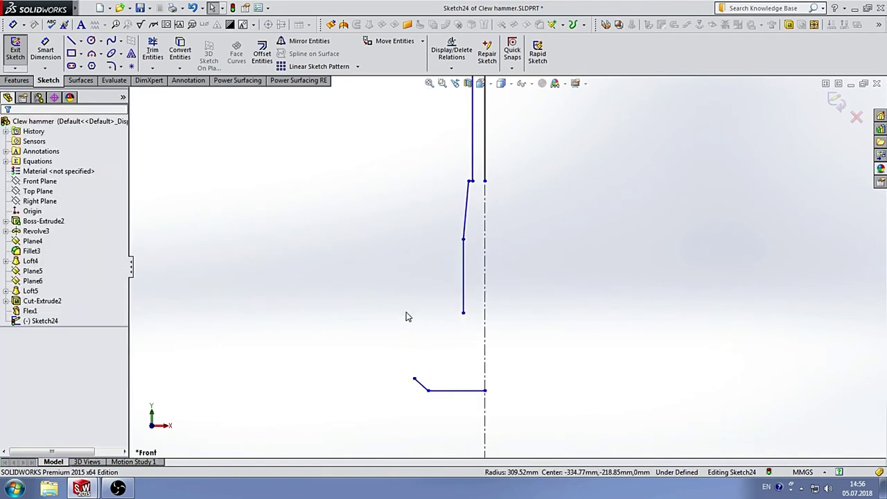
left_click(91, 55)
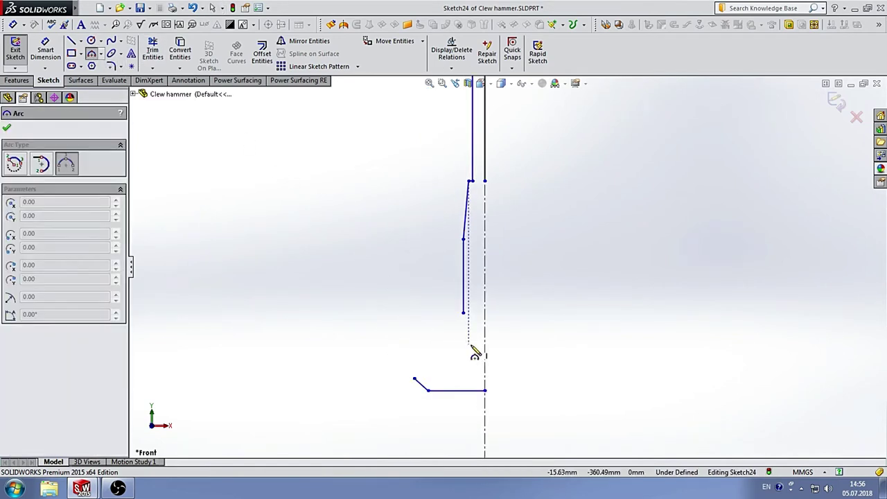
scroll(484, 347, "up", 1)
scroll(513, 314, "up", 1)
key("Escape")
scroll(519, 278, "down", 2)
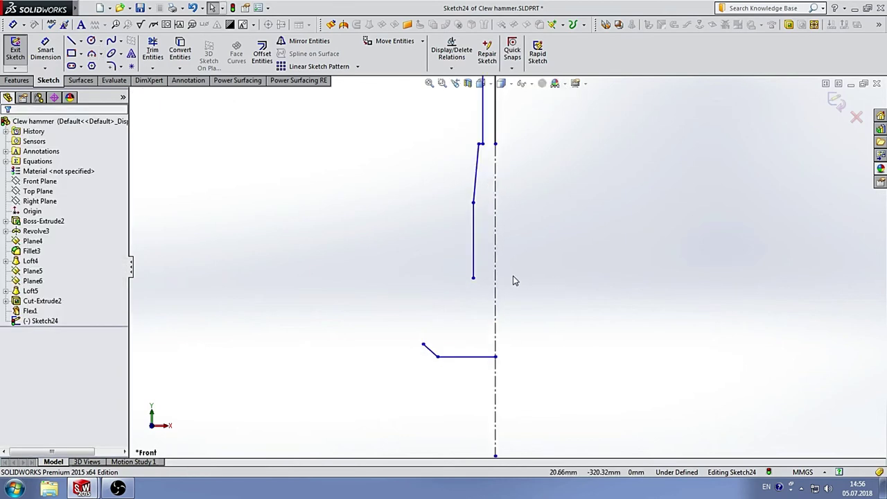
left_click(466, 261)
key("Delete")
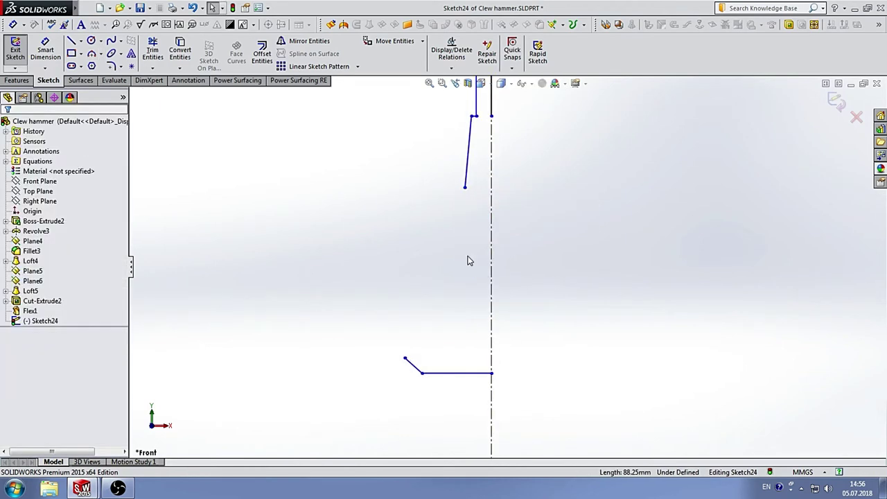
Snap the bottom horizontal line's right endpoint back onto the centreline.
scroll(583, 198, "up", 2)
scroll(575, 208, "up", 1)
scroll(573, 214, "down", 2)
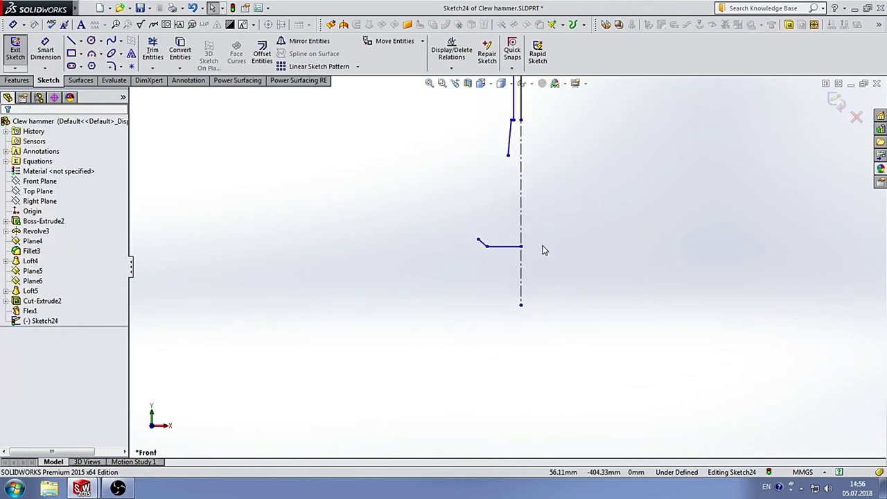
middle_click_drag(545, 247, 488, 301, "ctrl")
left_click(473, 279)
mouse_move(473, 283)
left_mouse_down()
mouse_move(471, 314)
mouse_move(484, 285)
left_mouse_up()
left_click(520, 166)
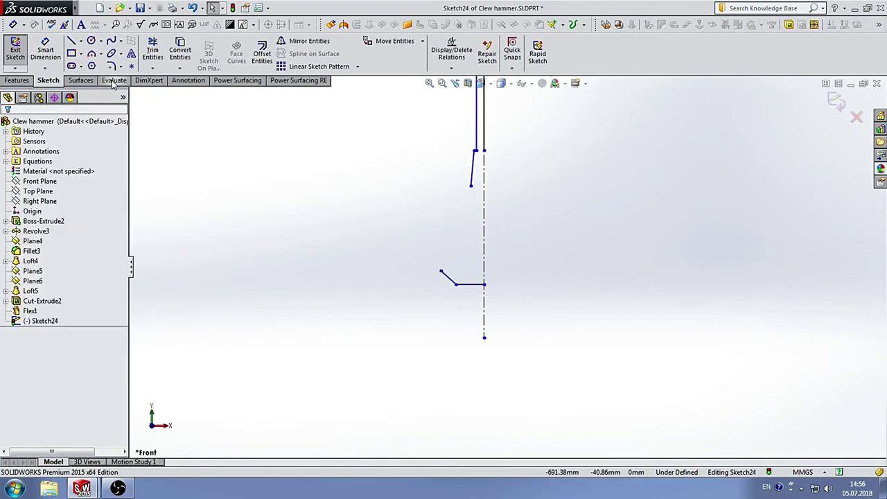
Redraw the vertical line below the slanted edge and arc it to the angled edge's outer end.
left_click(72, 42)
scroll(538, 236, "down", 2)
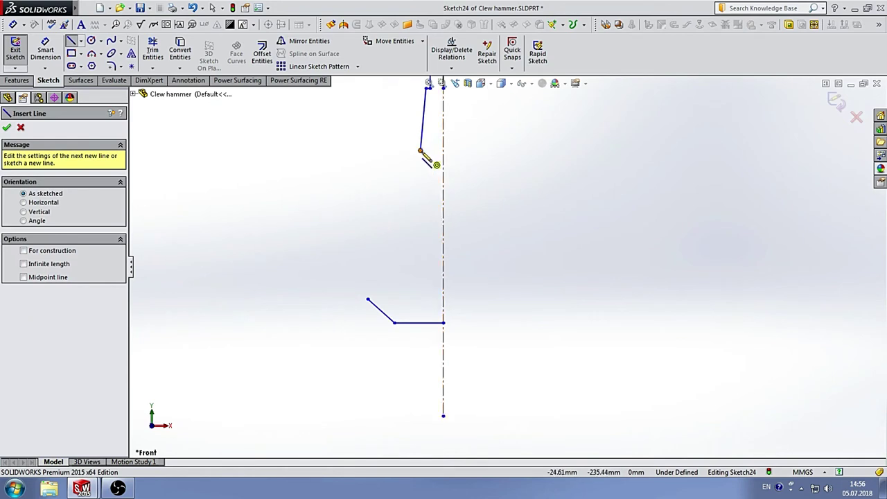
left_click_drag(421, 150, 420, 247)
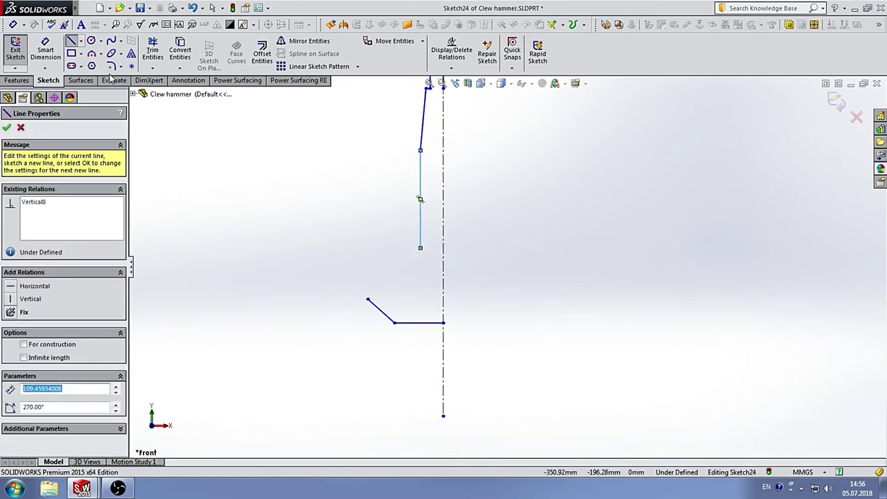
left_click(93, 56)
left_click(420, 249)
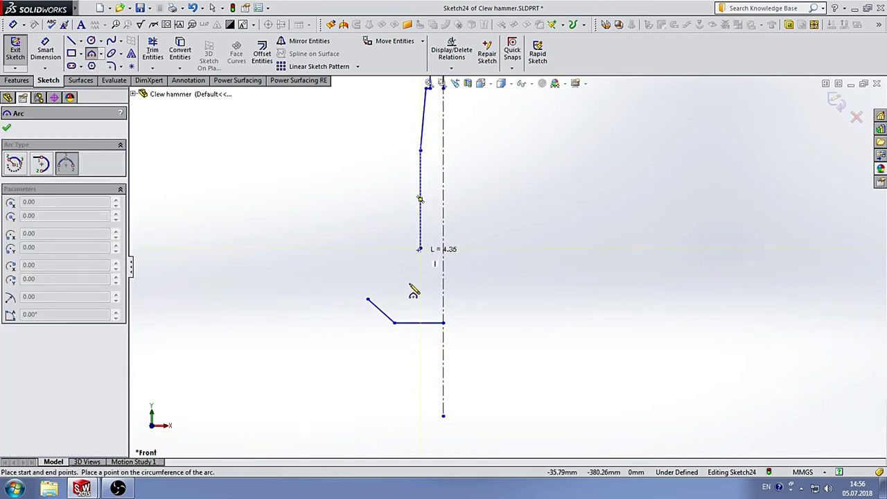
left_click(368, 299)
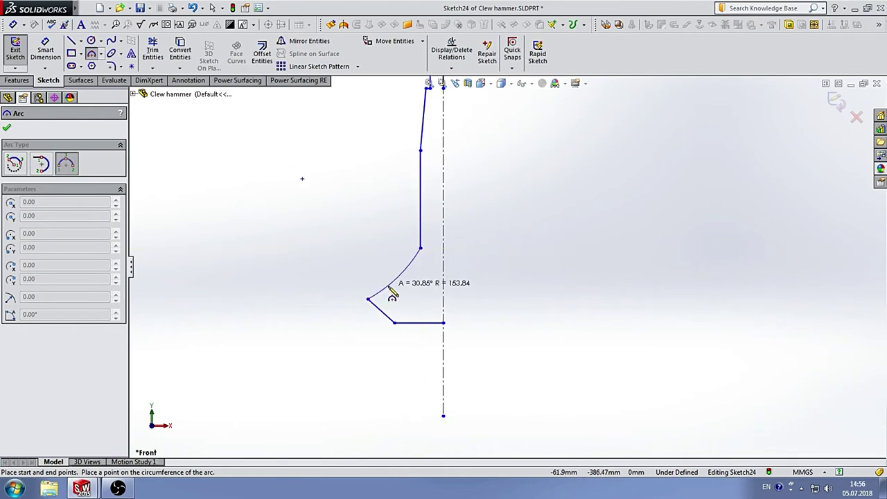
left_click(400, 283)
key("Escape")
Add a 60 mm diameter dimension from the profile's outer corner to the centreline.
left_click(45, 52)
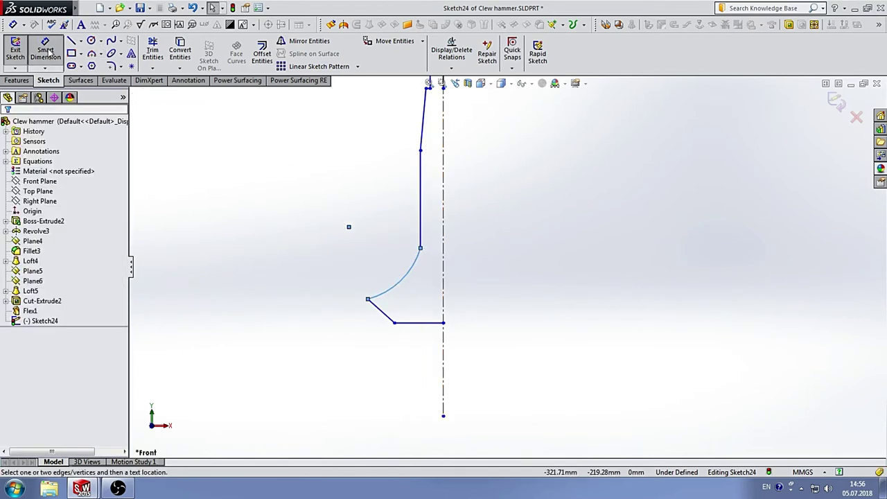
scroll(485, 305, "up", 3)
scroll(519, 283, "down", 2)
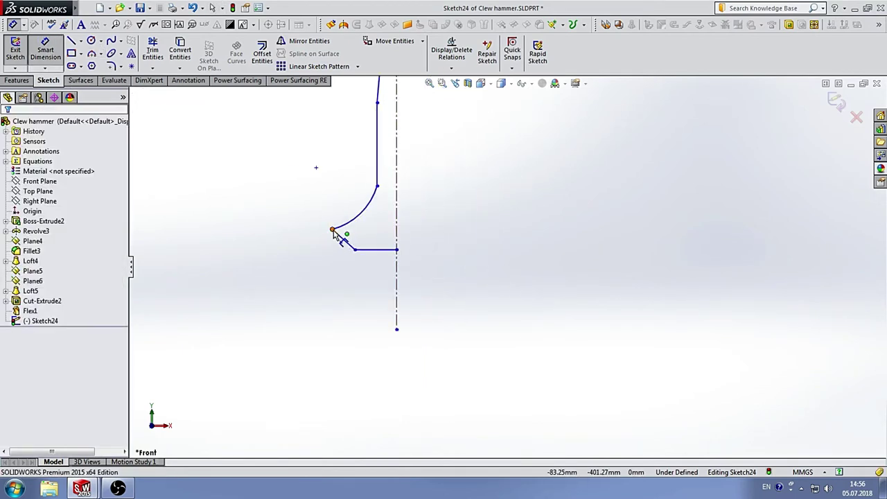
left_click(333, 230)
left_click(397, 223)
left_click(406, 353)
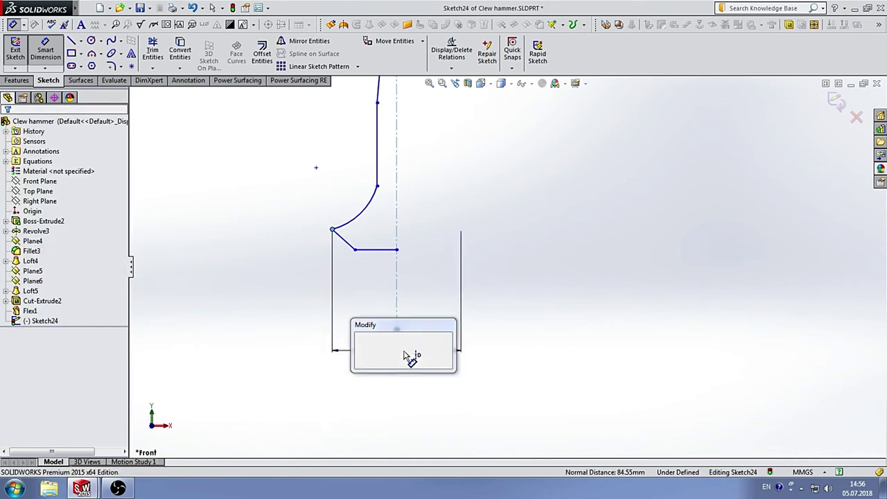
type("60")
key("Return")
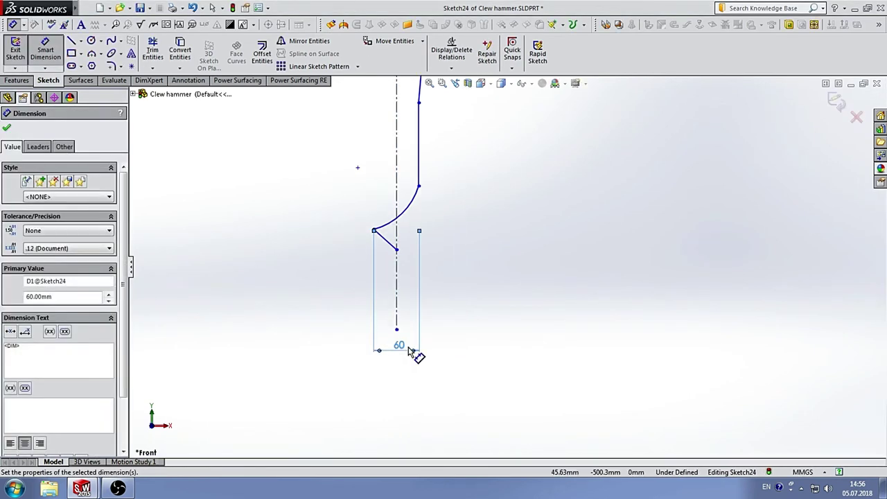
key("Escape")
scroll(448, 263, "down", 2)
scroll(448, 278, "down", 2)
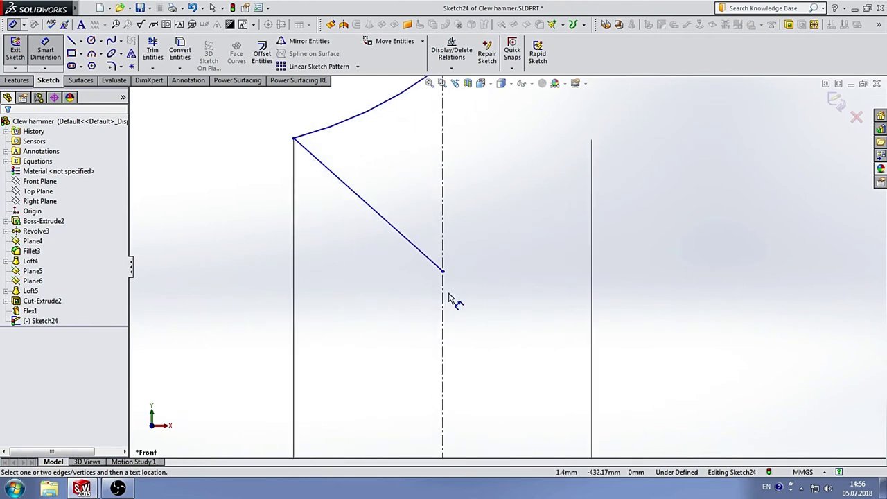
key("Escape")
Pull the slanted line's lower corner off the centreline, leaving a short horizontal edge.
scroll(450, 298, "down", 2)
scroll(453, 271, "down", 1)
left_click(455, 261)
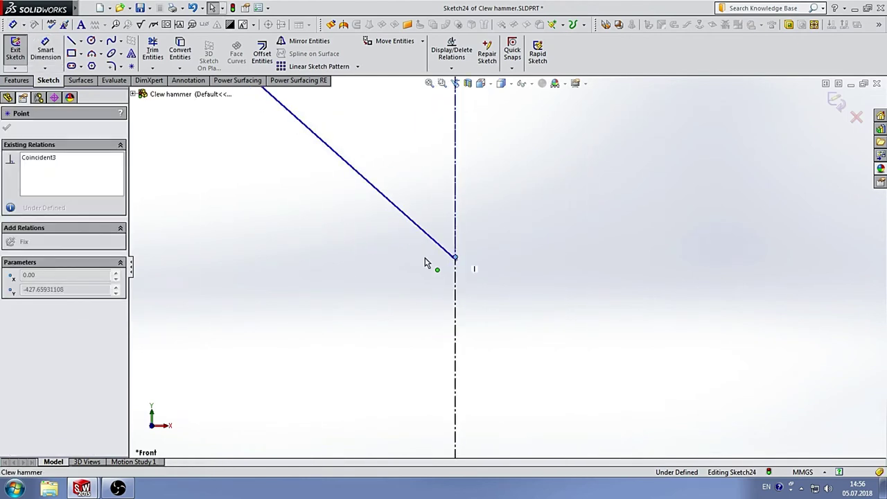
left_click_drag(456, 259, 476, 254)
left_click_drag(303, 253, 257, 247)
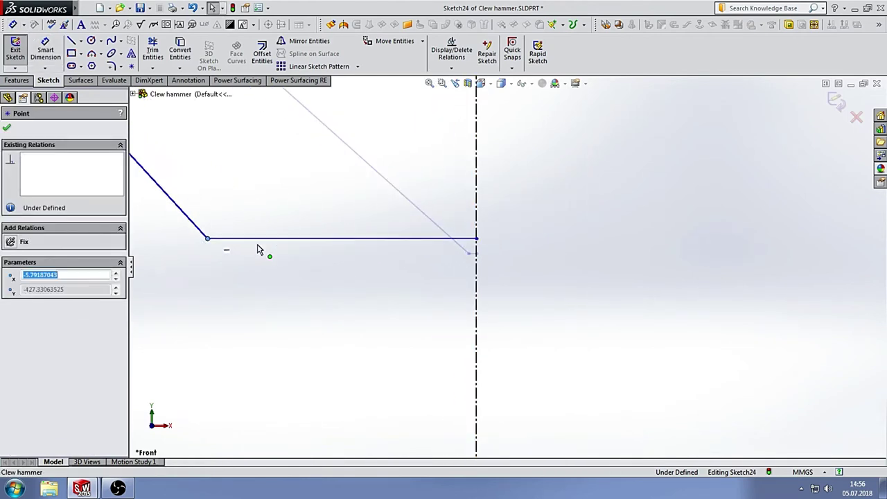
scroll(436, 277, "up", 2)
Dimension the short slanted line 3 mm wide and 3 mm tall.
left_click(45, 50)
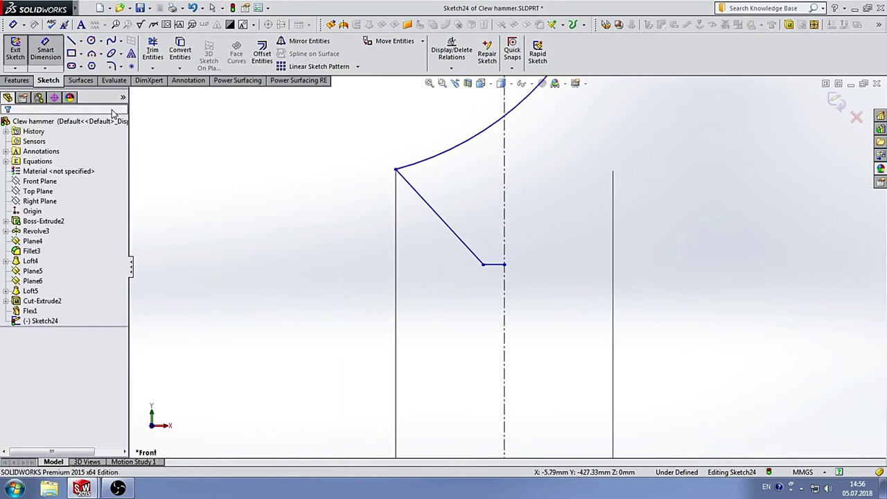
left_click(454, 233)
left_click(453, 309)
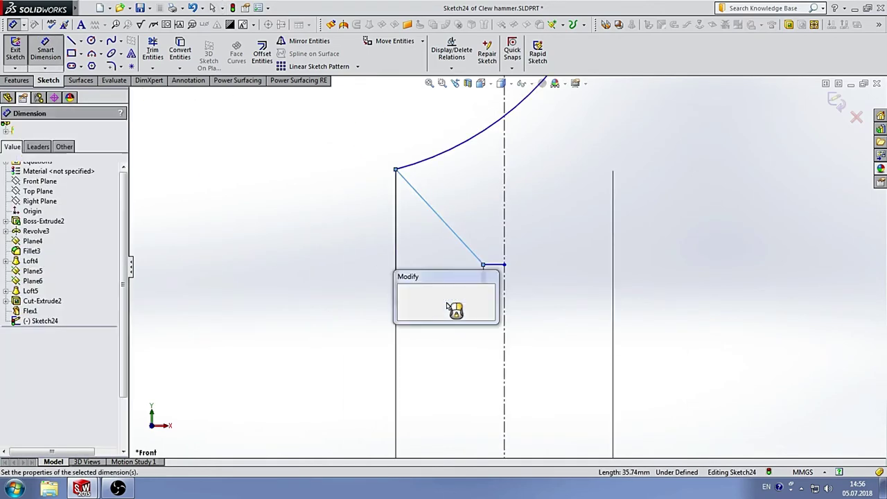
type("3")
key("Return")
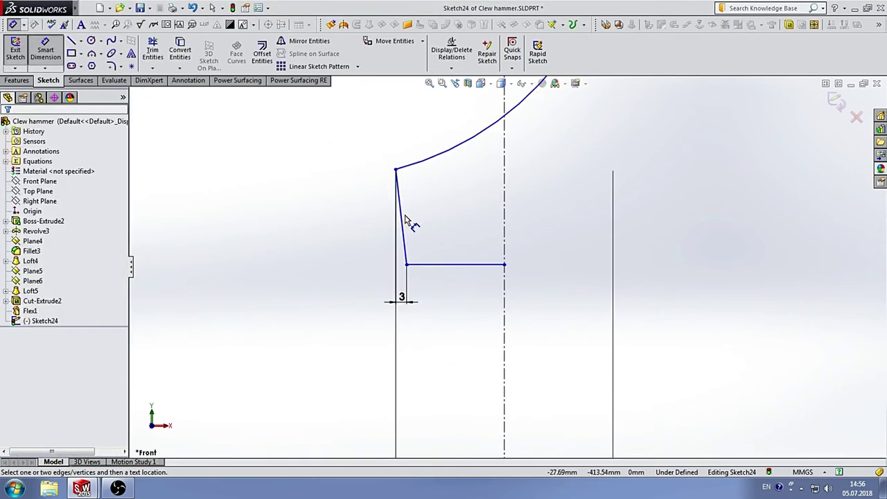
left_click(403, 222)
left_click(351, 228)
type("3")
key("Return")
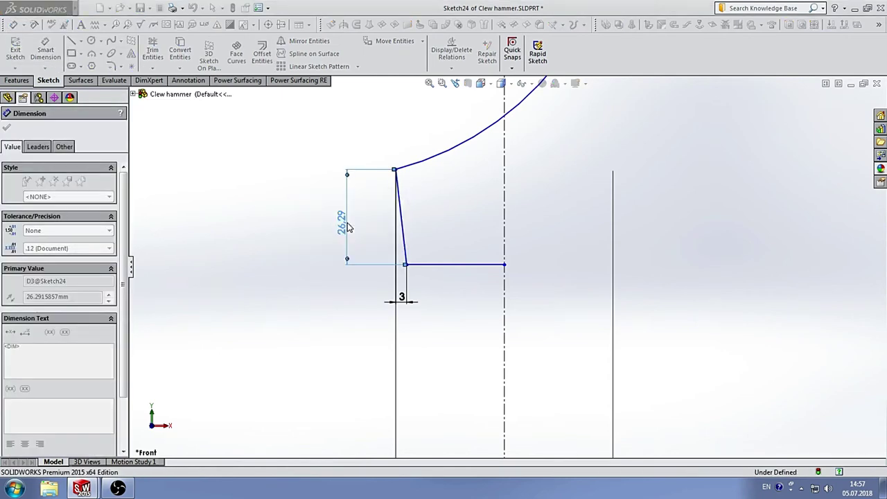
scroll(512, 228, "up", 5)
scroll(531, 195, "up", 2)
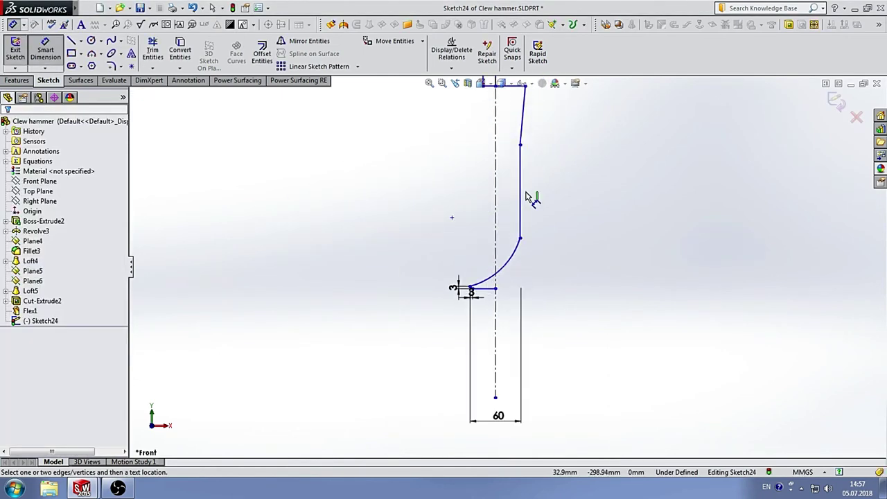
scroll(540, 248, "up", 1)
Drag the vertical line and the slanted line's top endpoint left to reshape the profile.
key("Escape")
left_click_drag(523, 219, 513, 208)
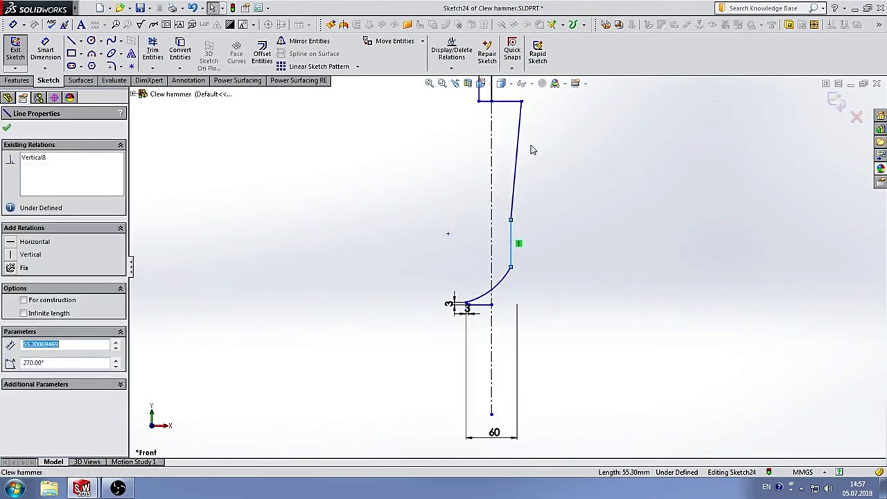
left_click(528, 112)
scroll(531, 122, "down", 1)
middle_click_drag(505, 134, 533, 246, "ctrl")
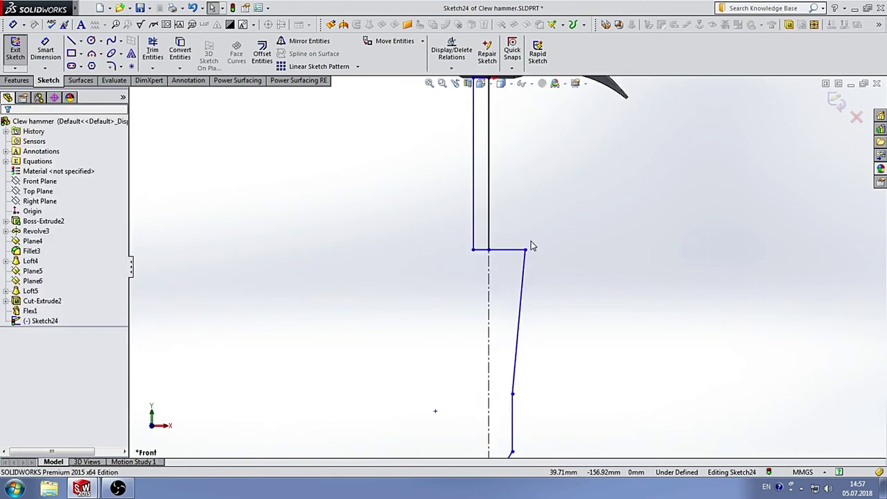
left_click_drag(527, 253, 459, 251)
scroll(513, 339, "up", 3)
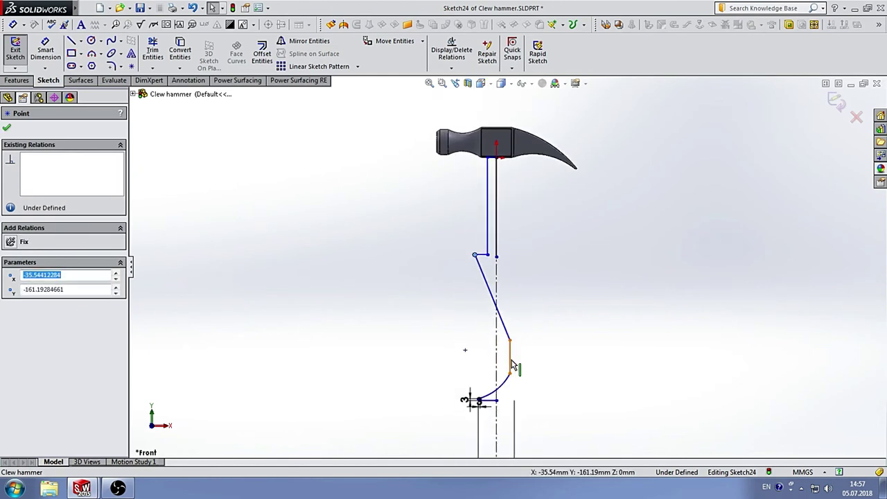
Straighten the curved section into a near-vertical line tapering up toward the shaft.
left_click_drag(514, 359, 488, 331)
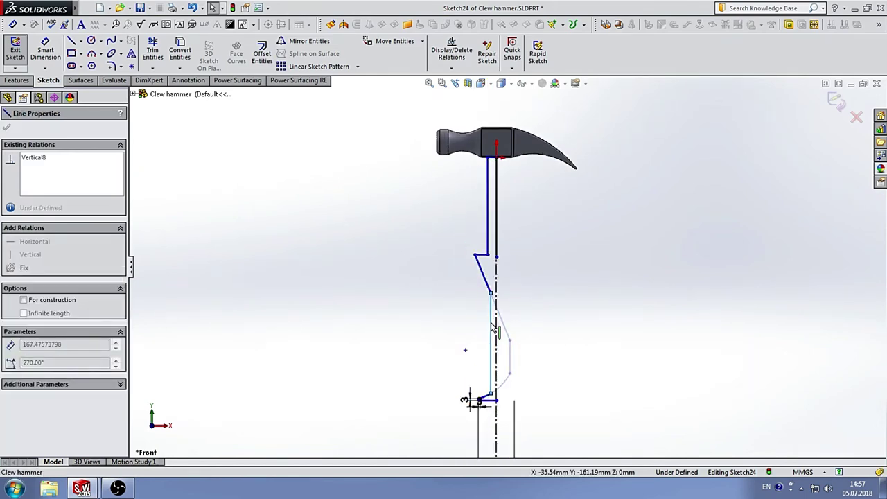
left_click_drag(492, 327, 490, 328)
left_click(561, 257)
scroll(472, 374, "down", 2)
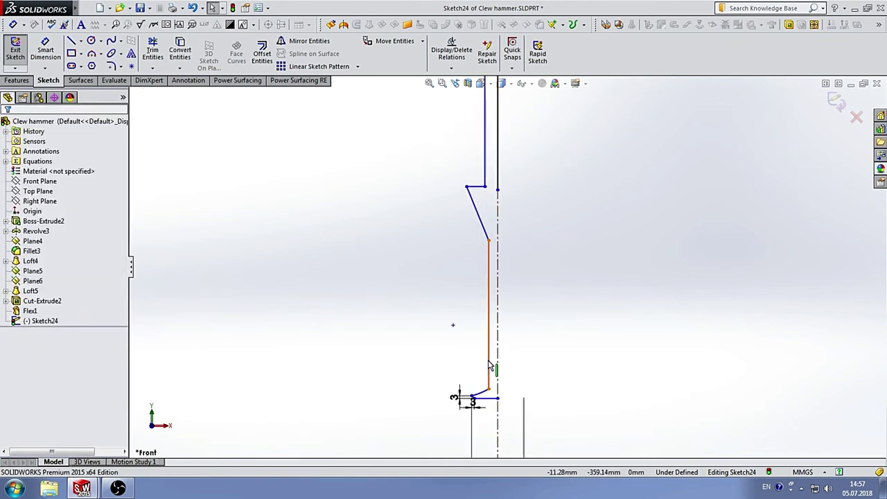
left_click(487, 361)
left_click_drag(480, 359, 529, 211)
left_click(529, 211)
scroll(501, 192, "down", 2)
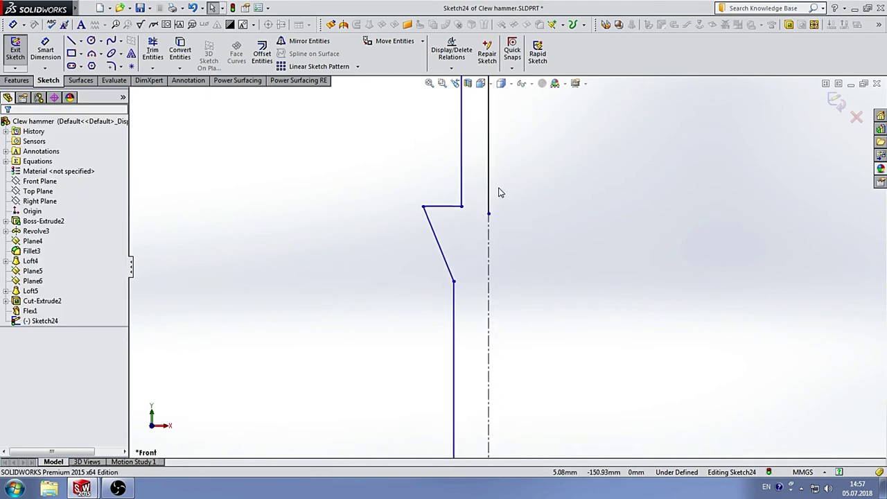
mouse_move(424, 208)
left_mouse_down()
mouse_move(454, 210)
mouse_move(459, 221)
left_mouse_up()
Dimension the upper vertical line 30 mm and its lower endpoint 42 mm from the centreline.
left_click(57, 65)
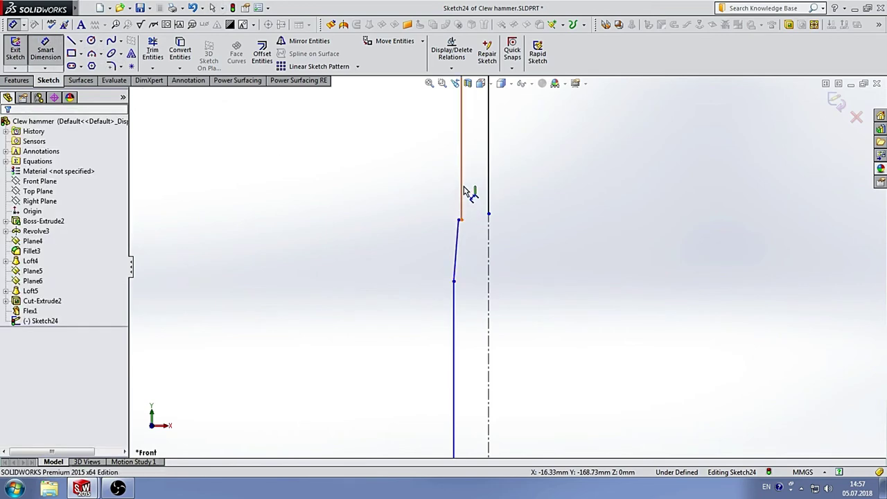
left_click(462, 194)
left_click(489, 258)
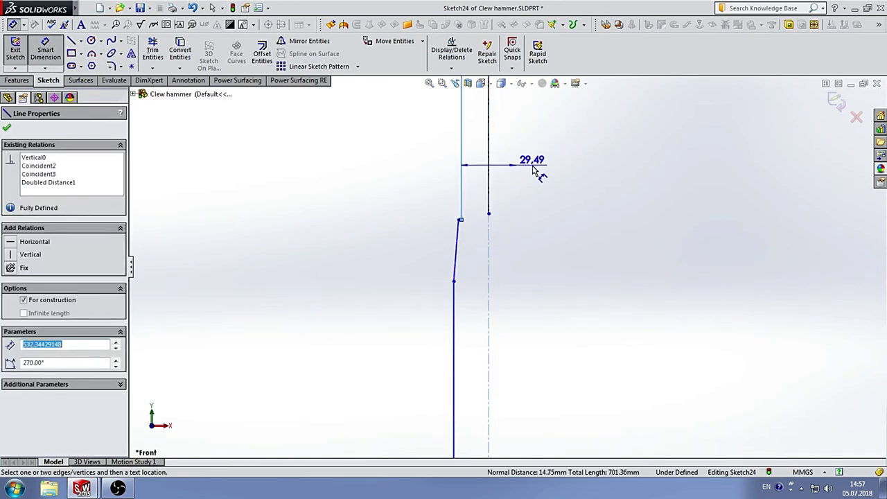
left_click(533, 171)
type("30")
key("Return")
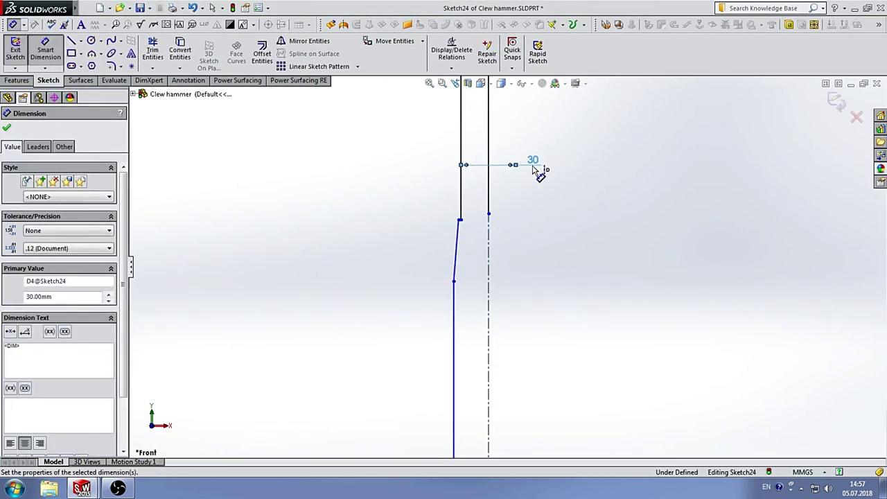
key("Escape")
scroll(470, 235, "down", 2)
left_click(460, 214)
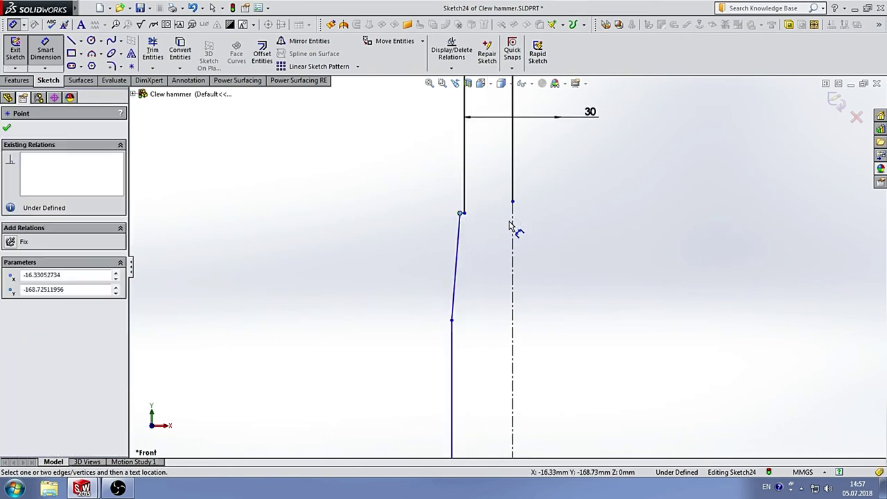
left_click(515, 228)
left_click(554, 169)
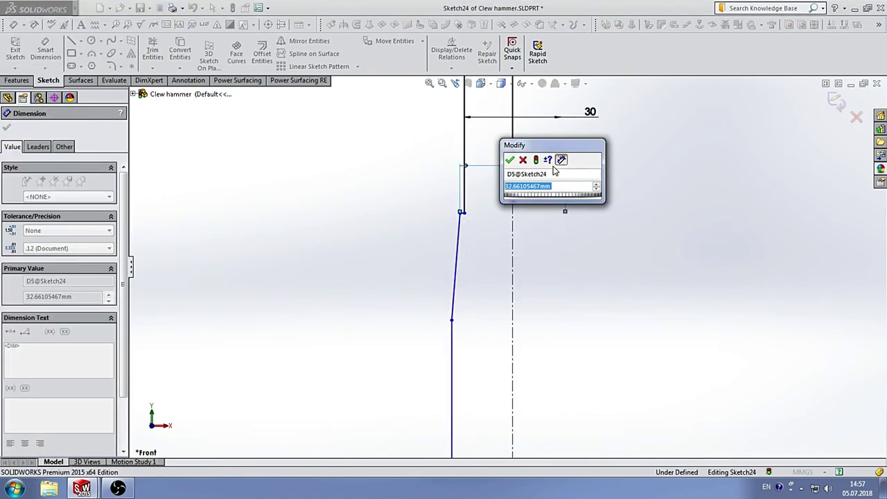
type("42")
key("Return")
key("Escape")
Set the vertical line's length to 110 mm.
scroll(547, 243, "up", 2)
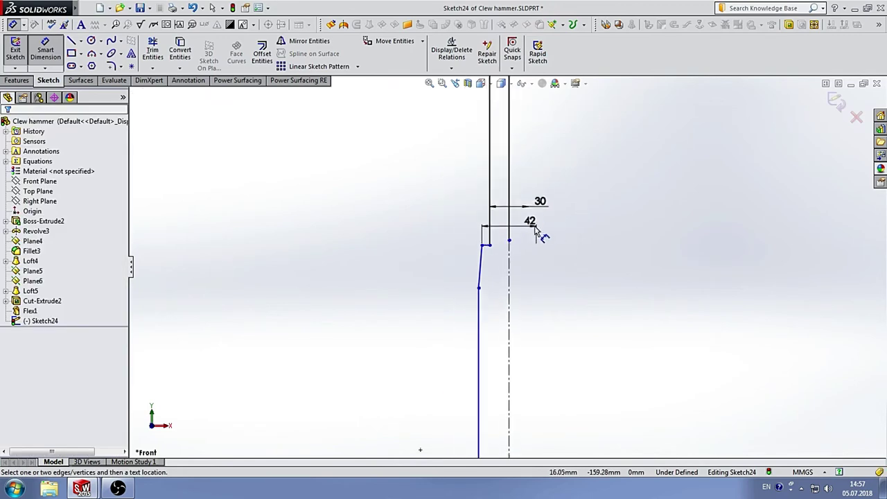
scroll(520, 208, "up", 1)
left_click(500, 139)
left_click(444, 174)
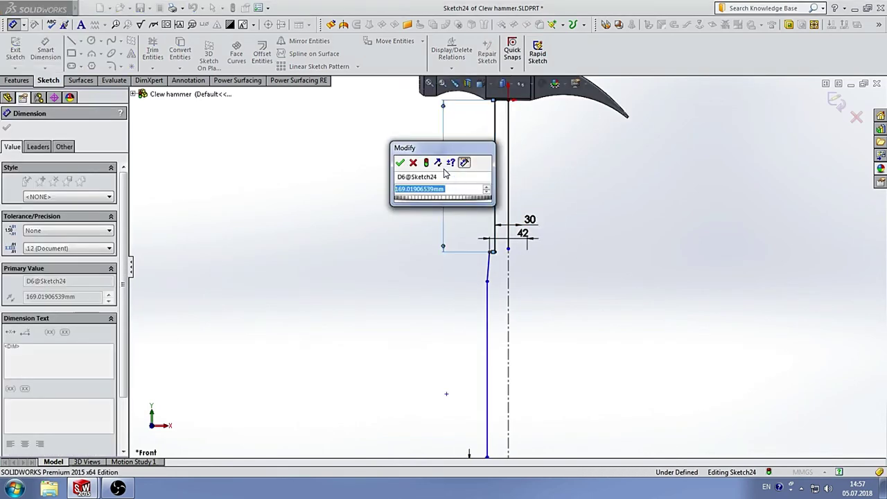
type("110")
key("Return")
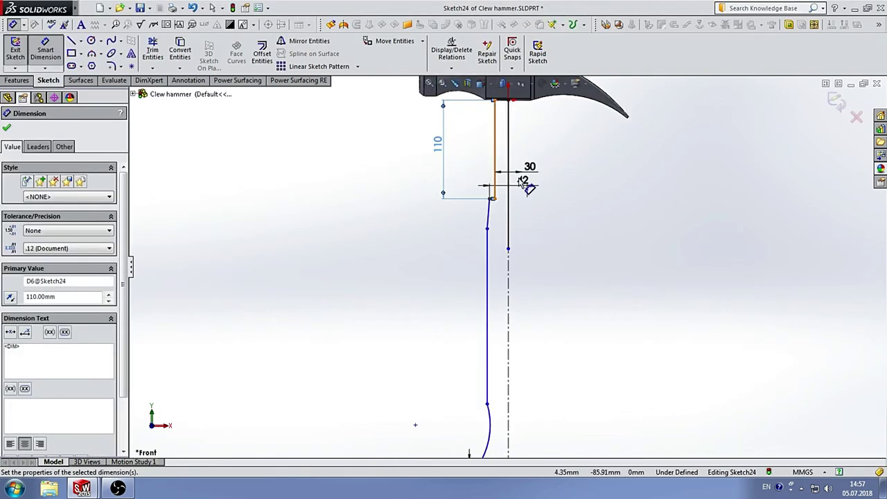
key("Escape")
scroll(501, 223, "down", 3)
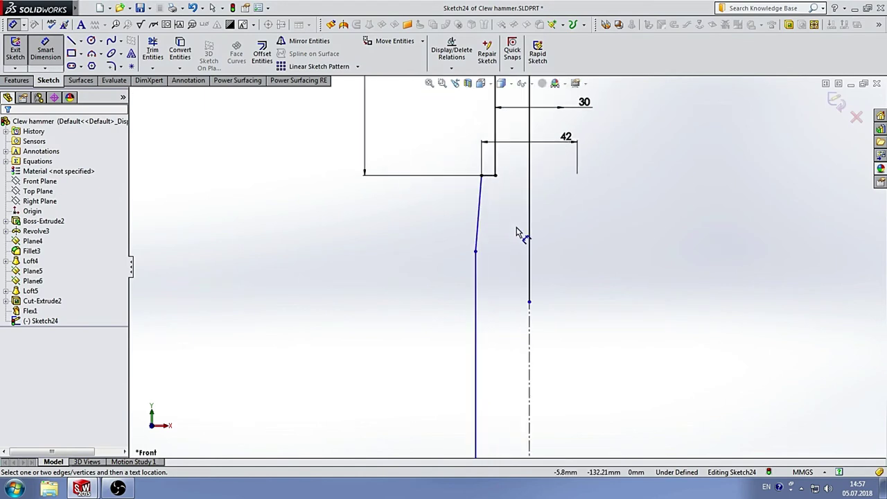
scroll(565, 271, "up", 3)
scroll(530, 302, "down", 1)
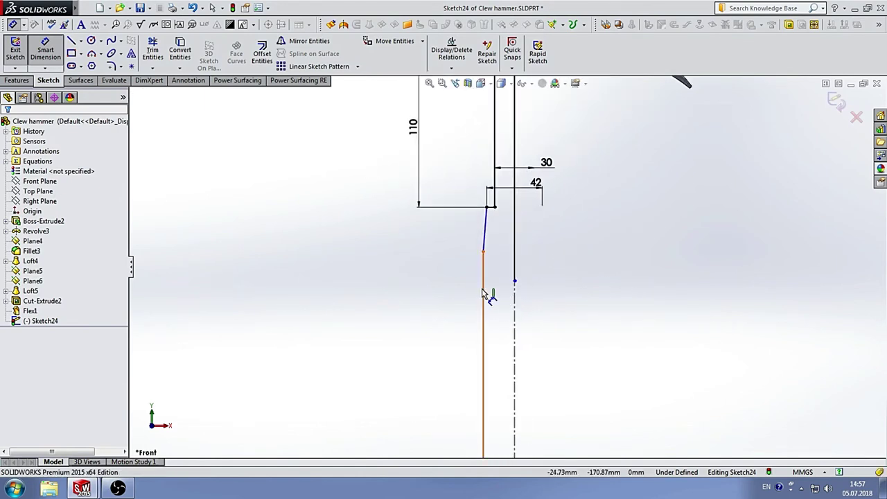
Dimension the grip's long left line 50 mm from the centreline and the taper 70 mm tall.
left_click(484, 295)
left_click(515, 309)
left_click(583, 333)
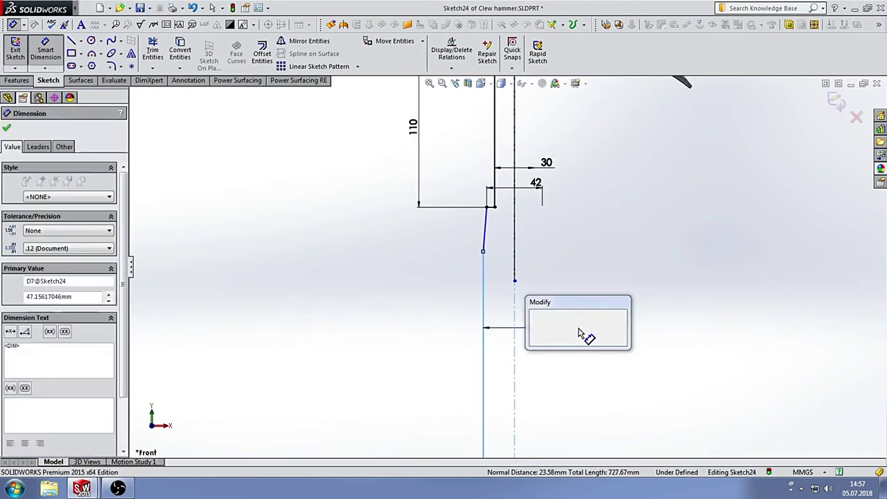
type("50")
key("Return")
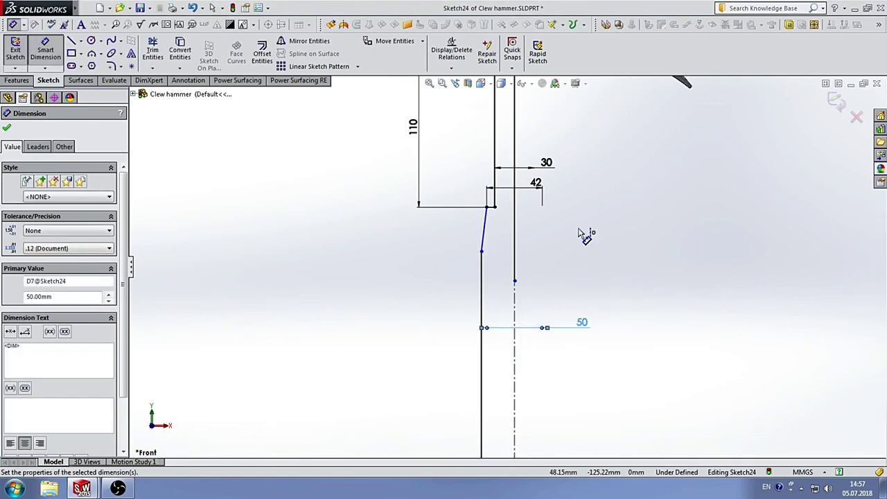
left_click(587, 238)
left_click(485, 228)
left_click(444, 232)
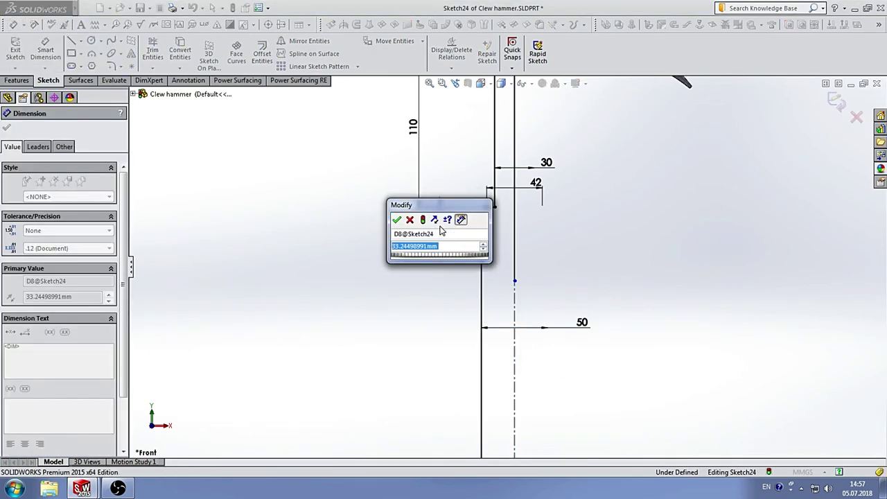
key("Return")
key("Escape")
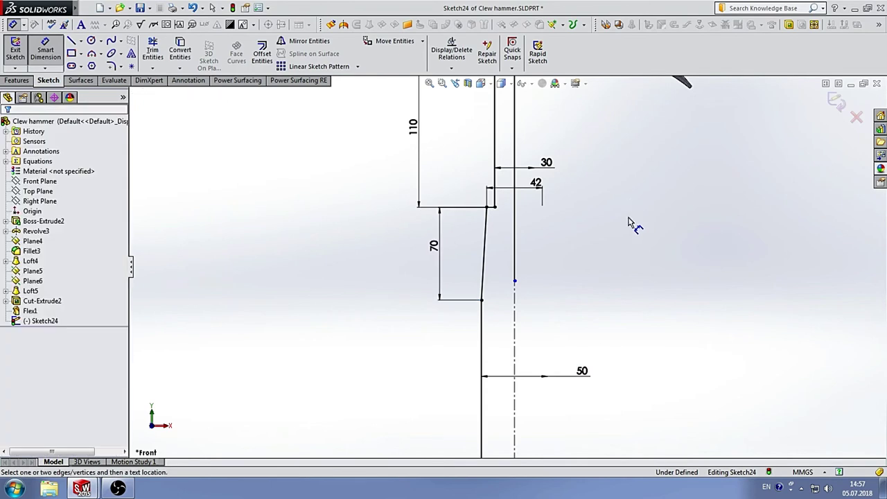
key("f")
scroll(506, 316, "up", 5)
scroll(506, 312, "down", 3)
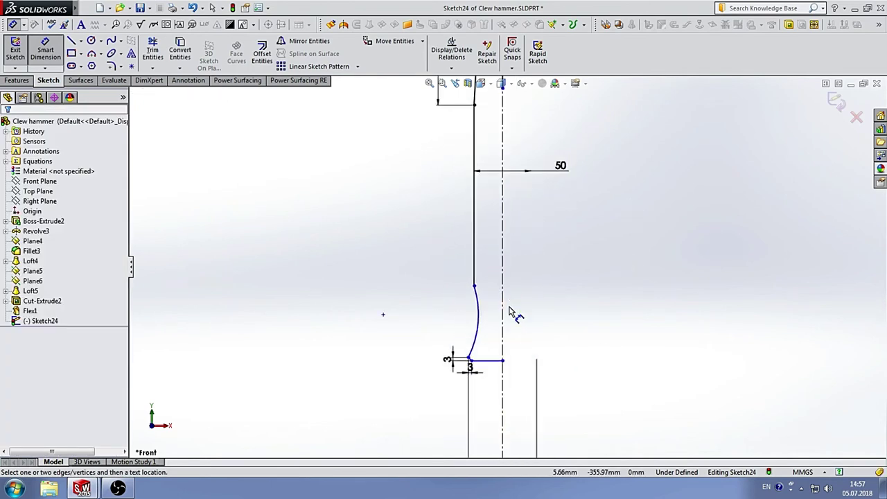
scroll(471, 351, "down", 2)
scroll(521, 303, "up", 2)
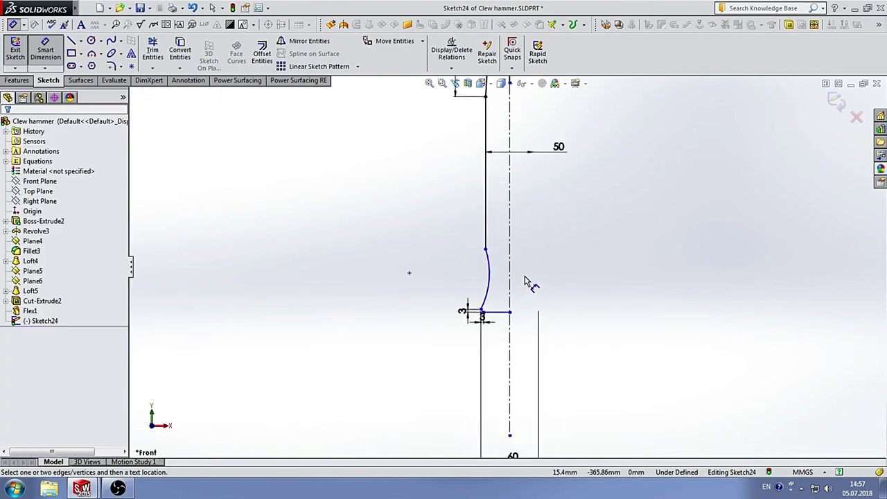
scroll(519, 285, "down", 2)
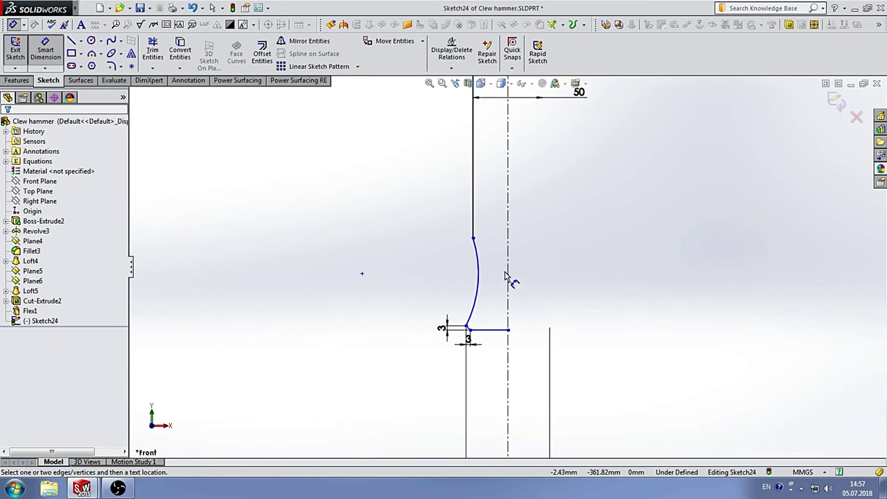
Dimension the curved section's height to 112 mm from the bottom line.
left_click(474, 239)
left_click(489, 330)
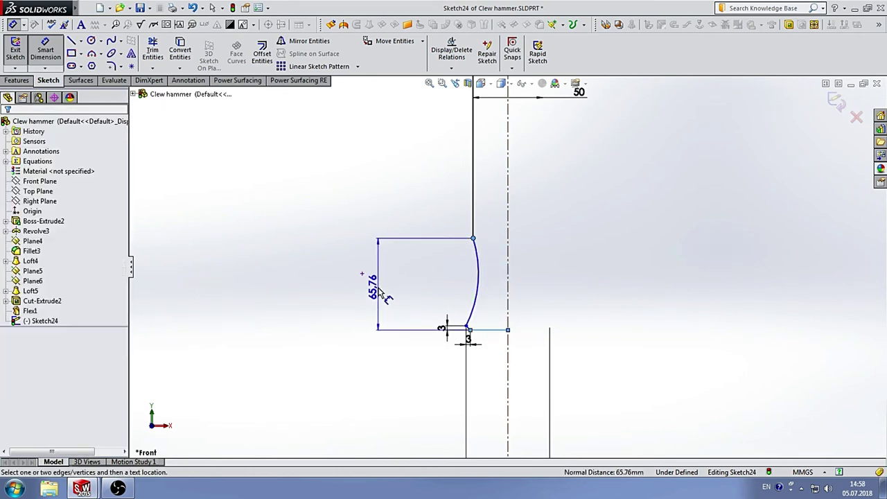
left_click(380, 292)
type("112")
key("Return")
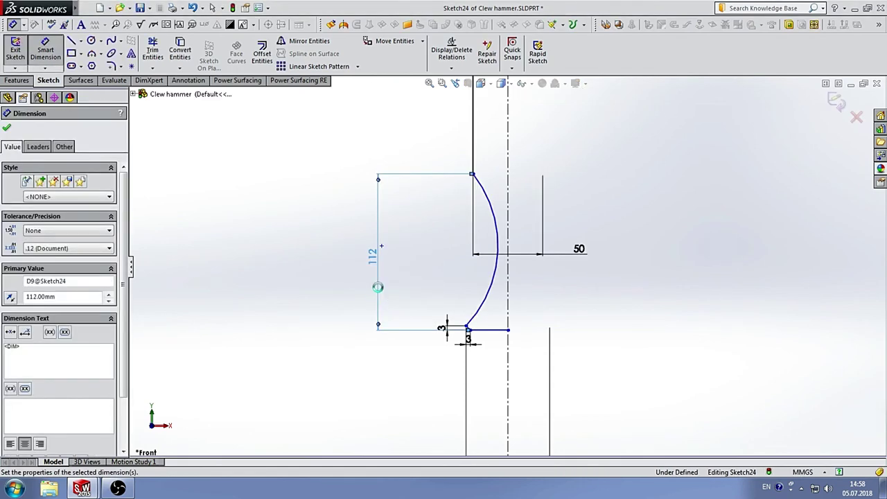
left_click(446, 220)
Make the arc tangent to the vertical line above it.
left_click(475, 154)
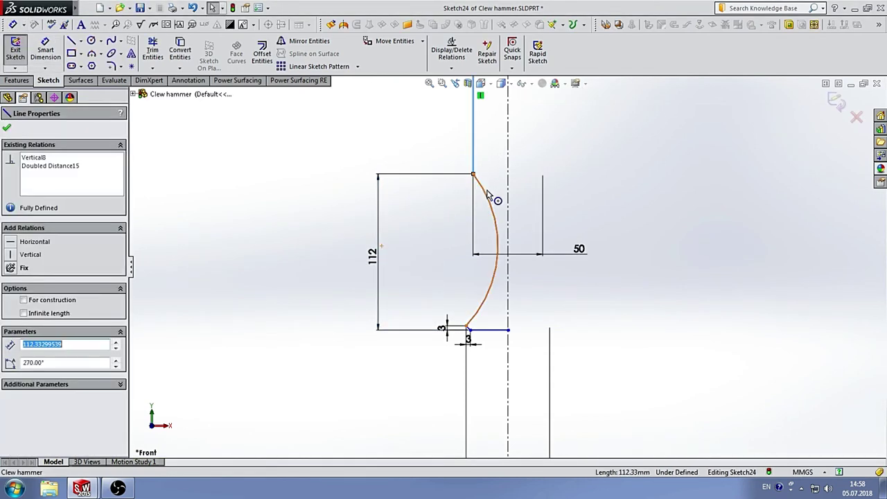
left_click(495, 199, "ctrl")
left_click(68, 307)
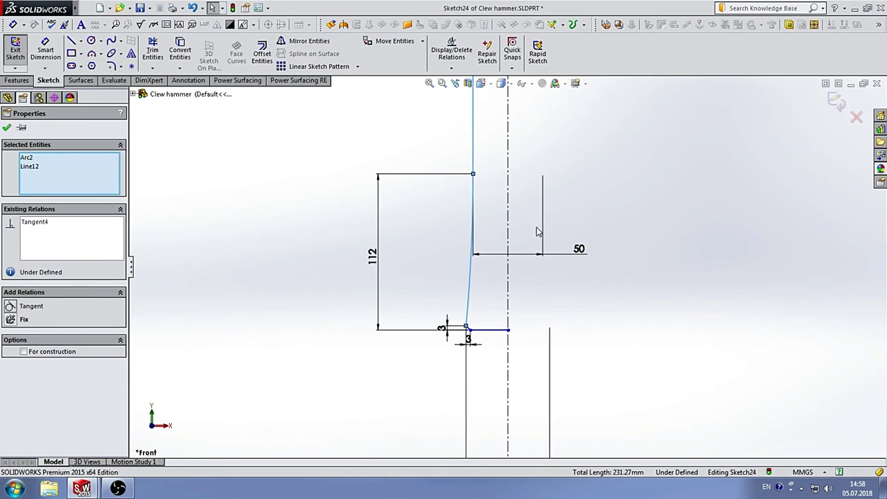
left_click(627, 164)
Dimension the handle's overall length to 450 mm, from the top line to the bottom line.
scroll(600, 260, "up", 3)
scroll(601, 260, "up", 2)
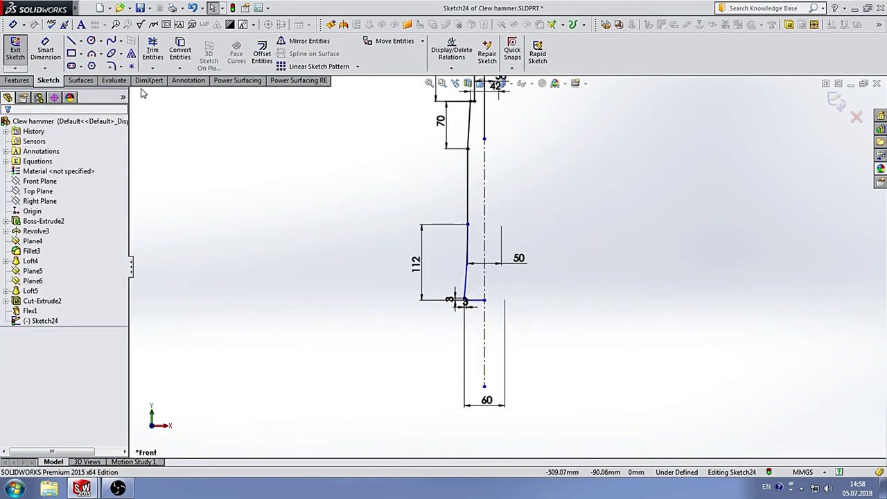
left_click(45, 48)
scroll(468, 184, "up", 2)
scroll(468, 184, "down", 3)
scroll(468, 183, "down", 2)
left_click(461, 180)
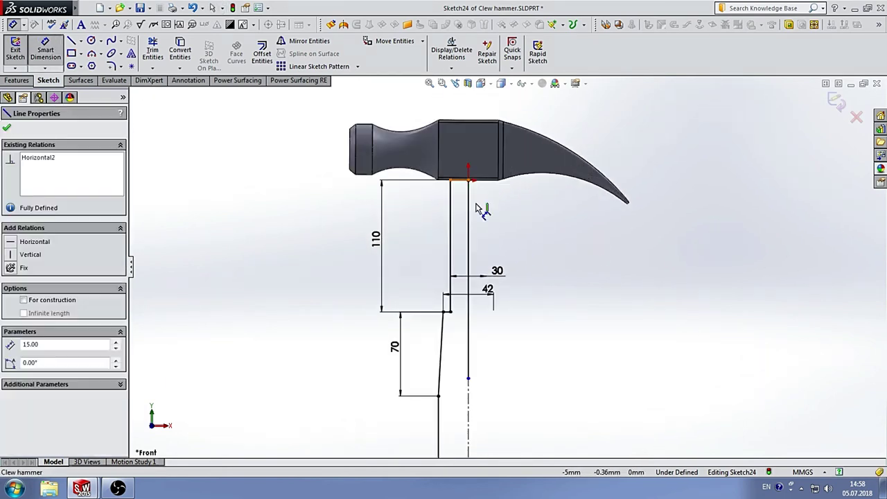
scroll(535, 287, "up", 3)
scroll(485, 416, "down", 2)
scroll(495, 416, "down", 2)
left_click(485, 413)
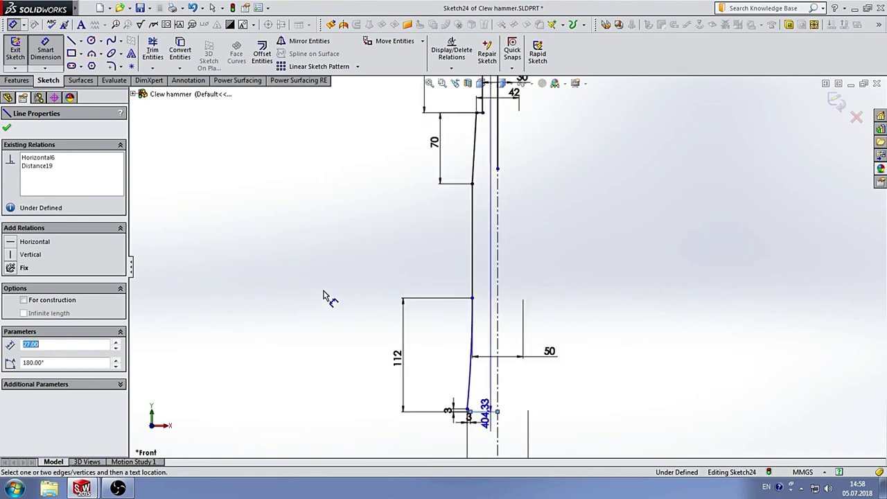
left_click(323, 277)
type("450")
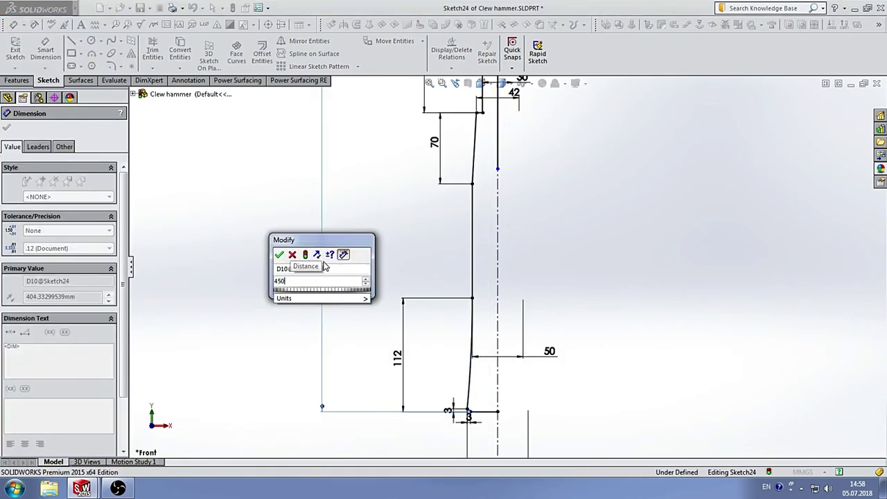
key("Return")
scroll(614, 282, "up", 2)
scroll(615, 282, "up", 2)
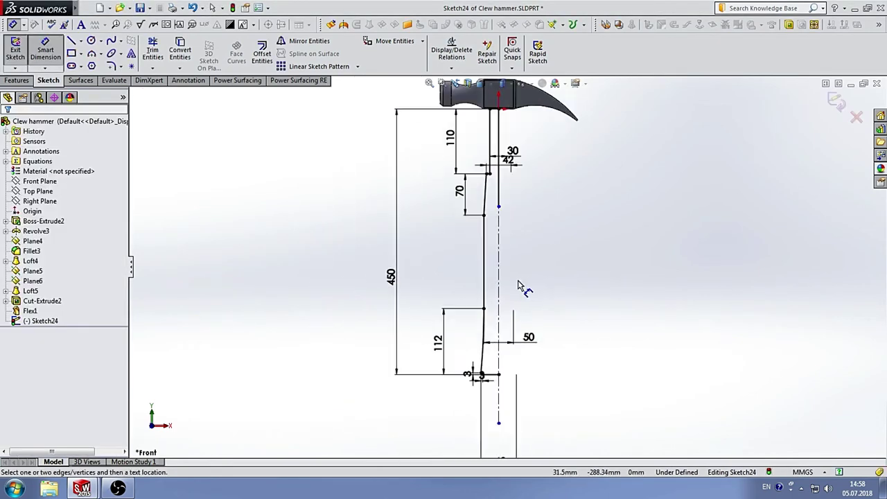
scroll(519, 286, "down", 2)
key("Escape")
Drag the bottom endpoint onto the centreline to fully define Sketch24.
left_click_drag(489, 173, 495, 370)
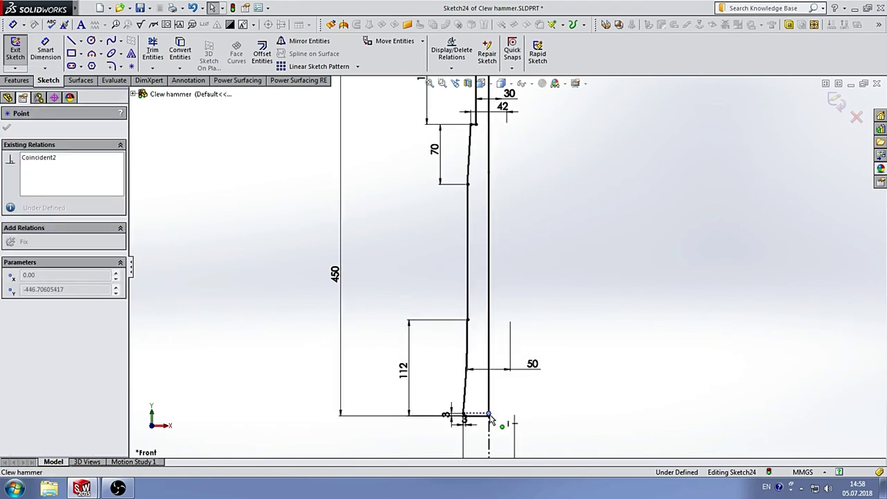
key("Escape")
scroll(547, 257, "up", 2)
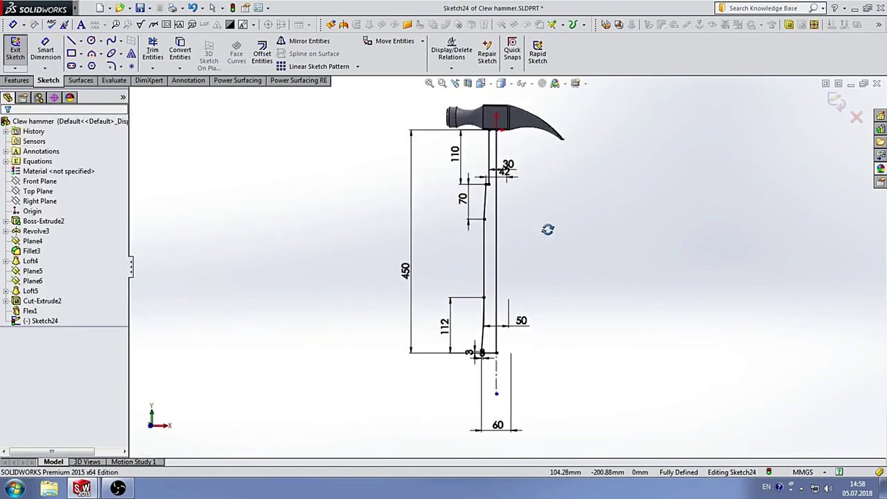
middle_click_drag(548, 229, 496, 200)
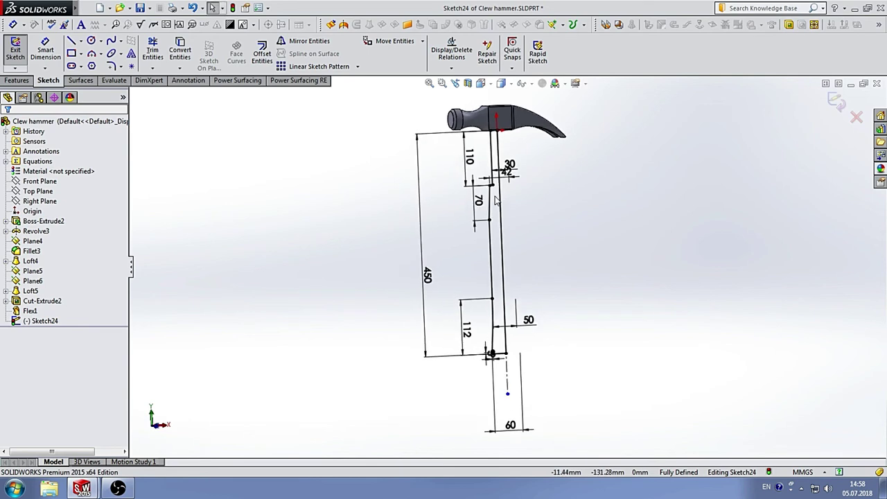
scroll(496, 200, "down", 5)
Round the step corner beside the 42 dimension with a 2 mm sketch fillet.
left_click(111, 67)
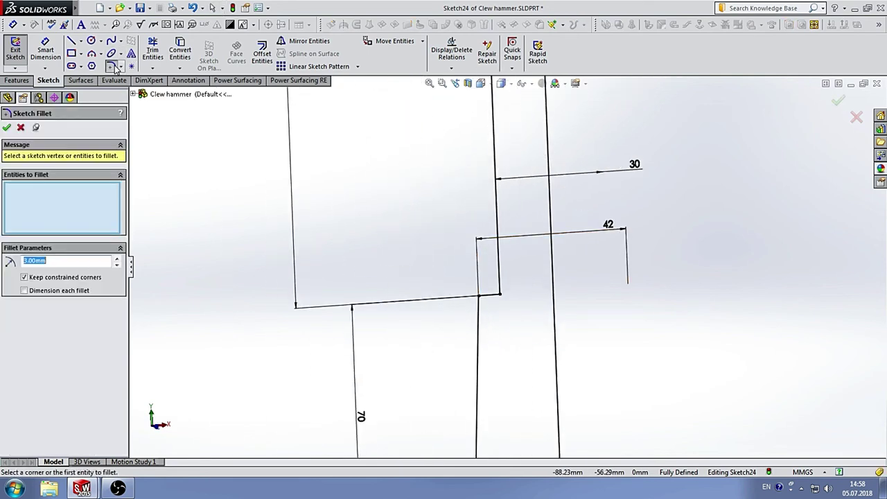
left_click(480, 299)
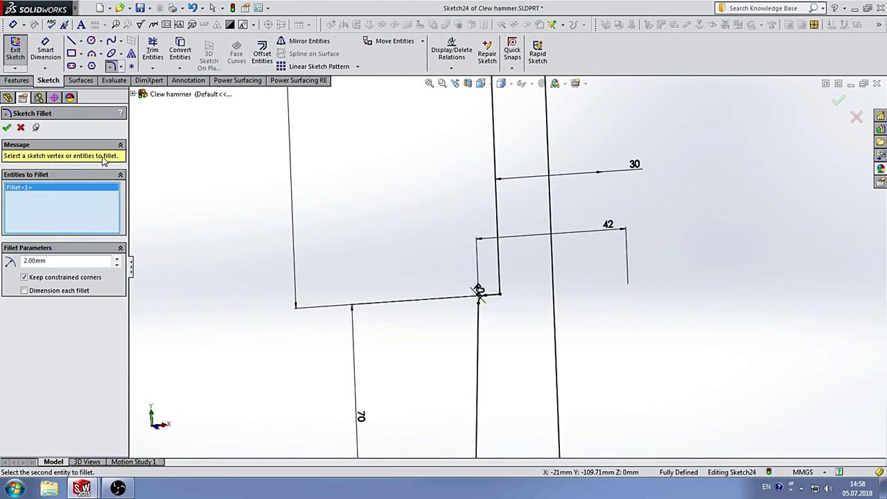
scroll(677, 222, "down", 5)
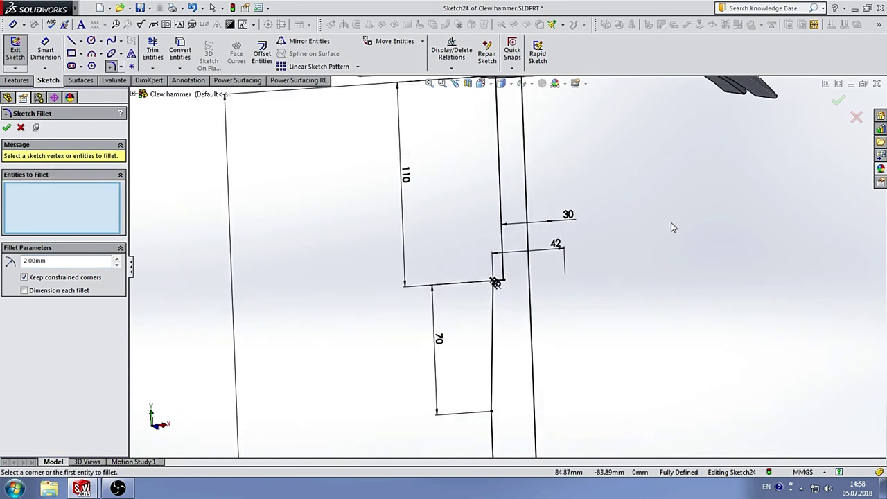
left_click(7, 128)
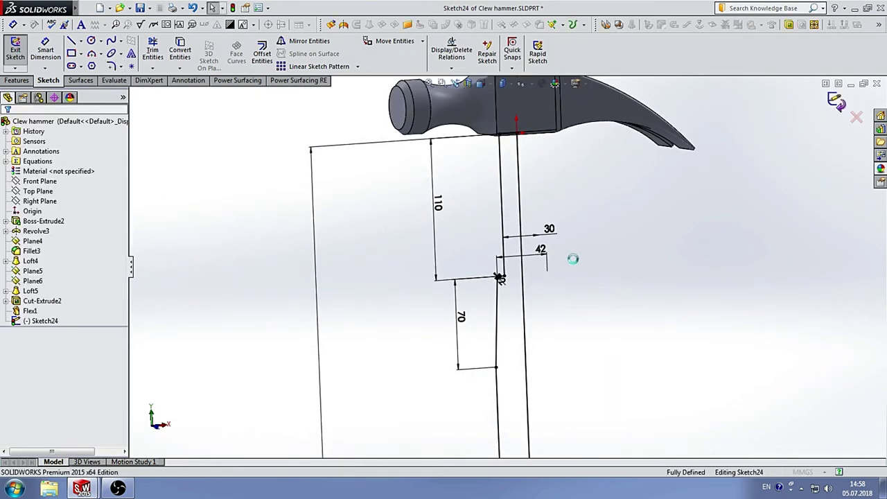
Revolve the handle profile 360° around the centreline into the solid grip Revolve4.
right_click_drag(572, 257, 596, 262)
left_click(6, 127)
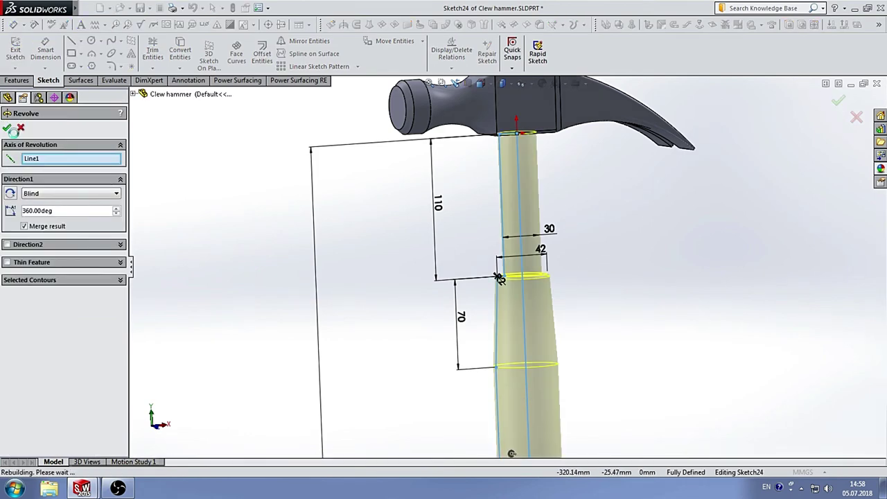
scroll(570, 261, "down", 3)
mouse_move(571, 261)
middle_mouse_down()
mouse_move(616, 287)
mouse_move(668, 270)
middle_mouse_up()
mouse_move(602, 262)
middle_mouse_down()
mouse_move(485, 228)
mouse_move(535, 163)
mouse_move(564, 305)
mouse_move(581, 268)
mouse_move(565, 306)
middle_mouse_up()
scroll(548, 306, "down", 3)
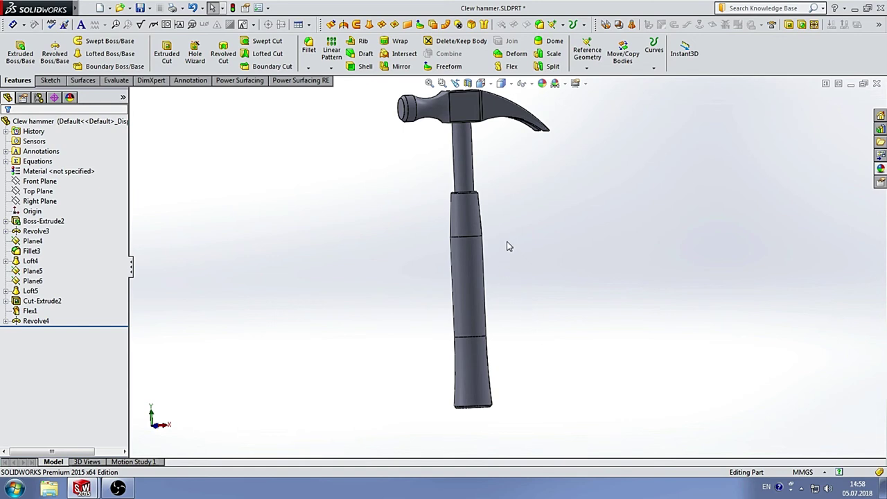
View the Front Plane head-on and start a new sketch on it.
middle_click_drag(509, 247, 519, 249)
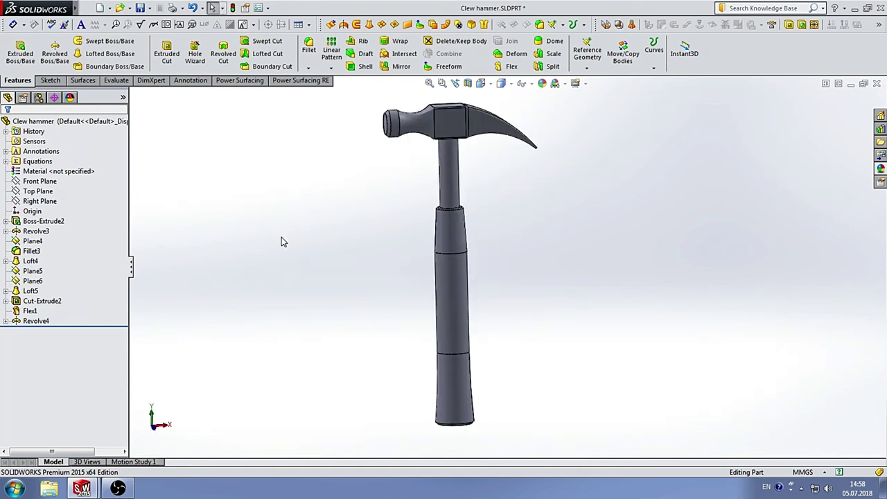
left_click(45, 181)
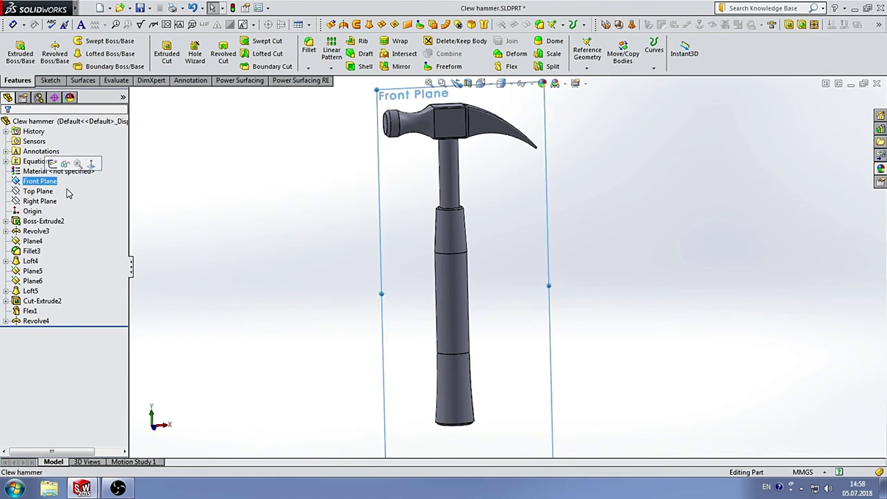
scroll(476, 238, "up", 3)
scroll(437, 149, "down", 3)
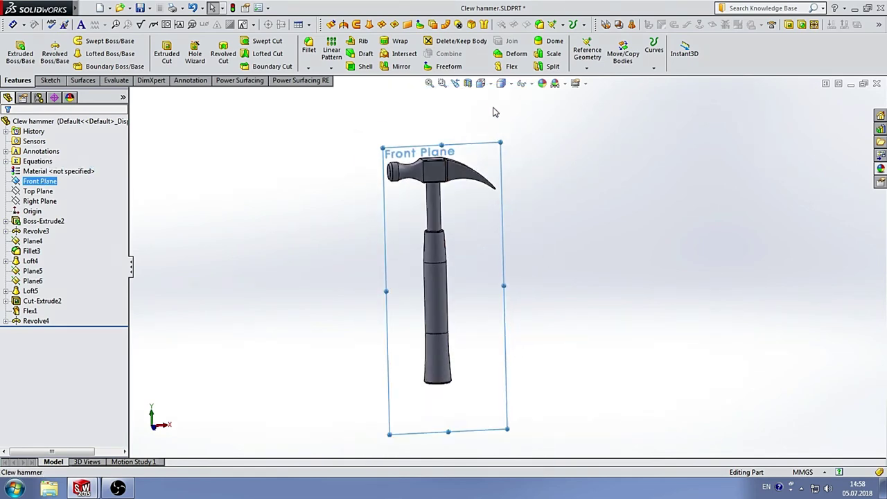
left_click(480, 83)
left_click(537, 139)
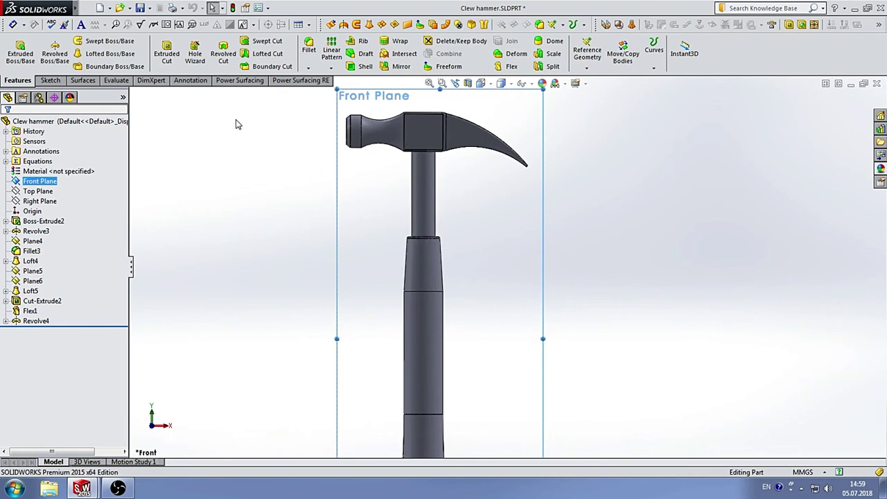
left_click(52, 57)
Draw a construction centreline along the grip's right edge.
left_click(81, 41)
left_click(100, 63)
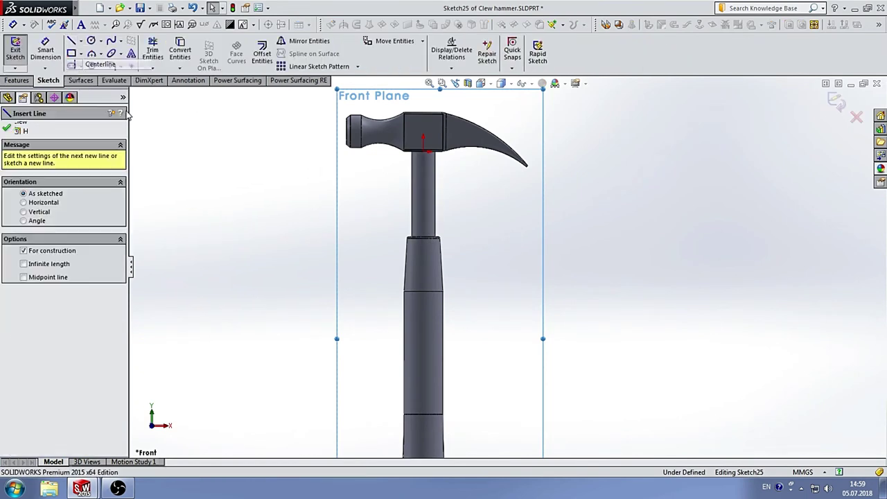
scroll(475, 319, "down", 3)
scroll(416, 235, "down", 2)
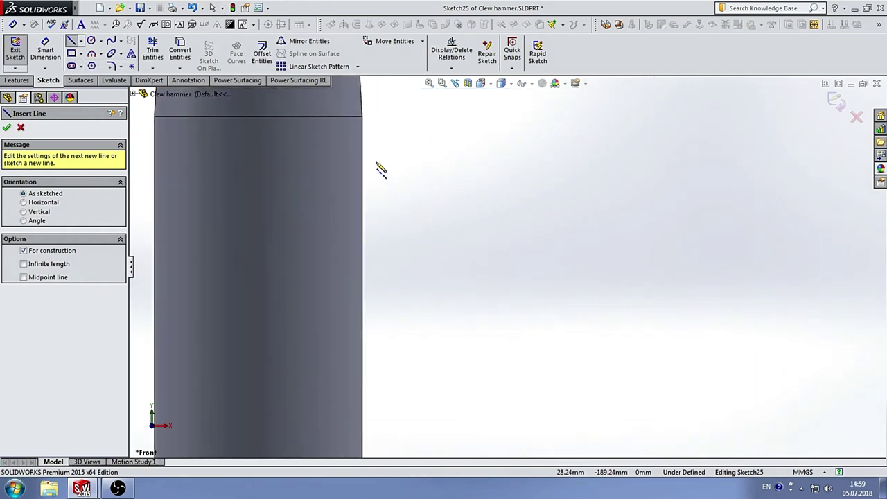
scroll(402, 181, "up", 2)
scroll(433, 208, "down", 2)
left_click(428, 210)
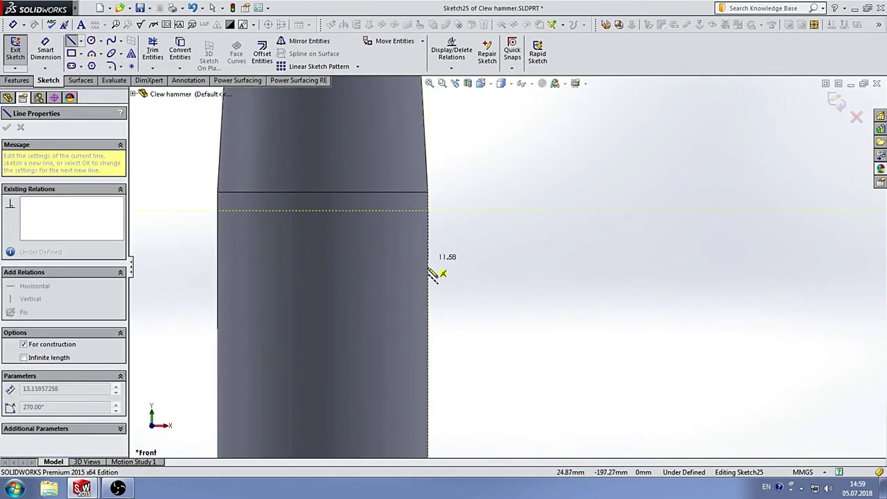
left_click(427, 267)
Draw a Ø6 mm circle centred on the grip's edge line.
left_click(91, 41)
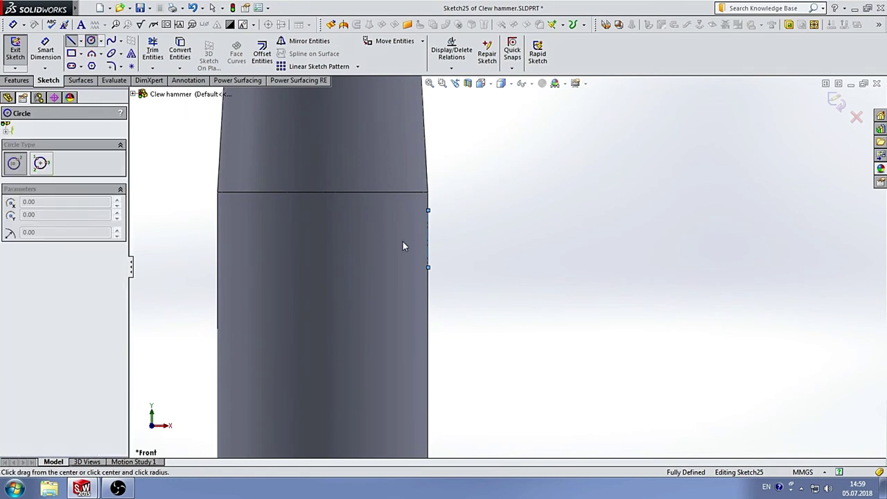
scroll(437, 236, "down", 3)
left_click(415, 256)
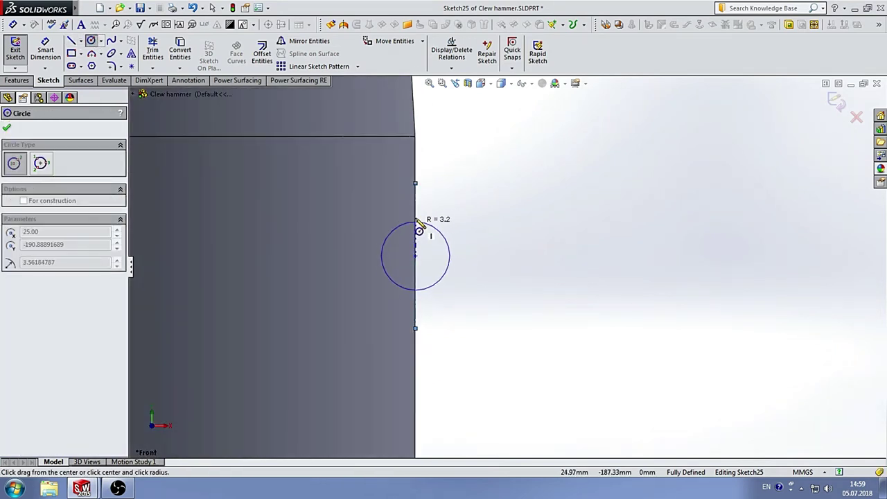
left_click(415, 215)
left_click(45, 51)
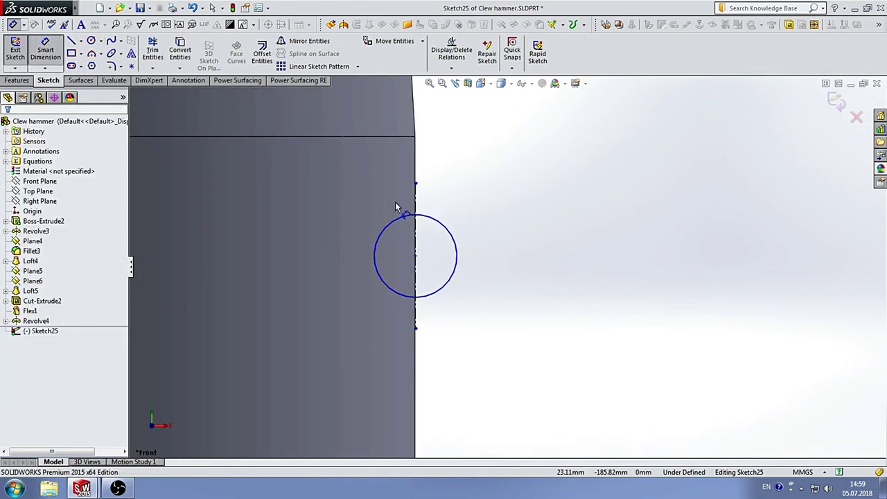
left_click(436, 223)
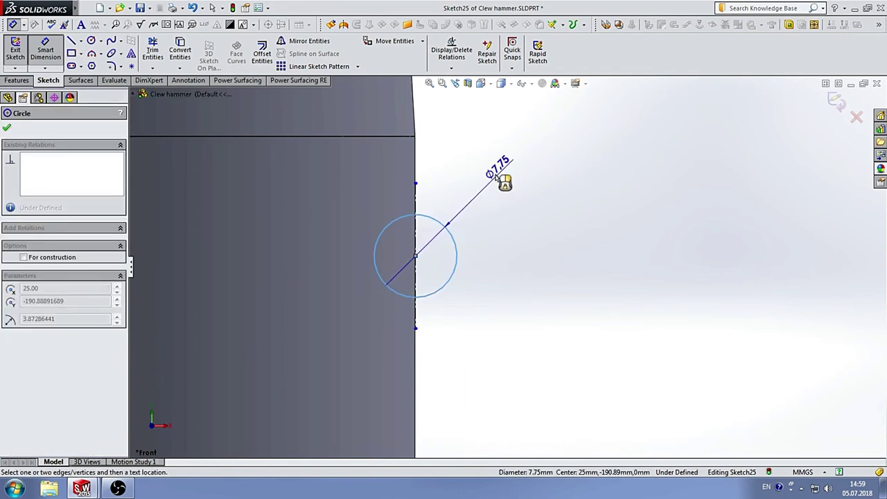
left_click(492, 183)
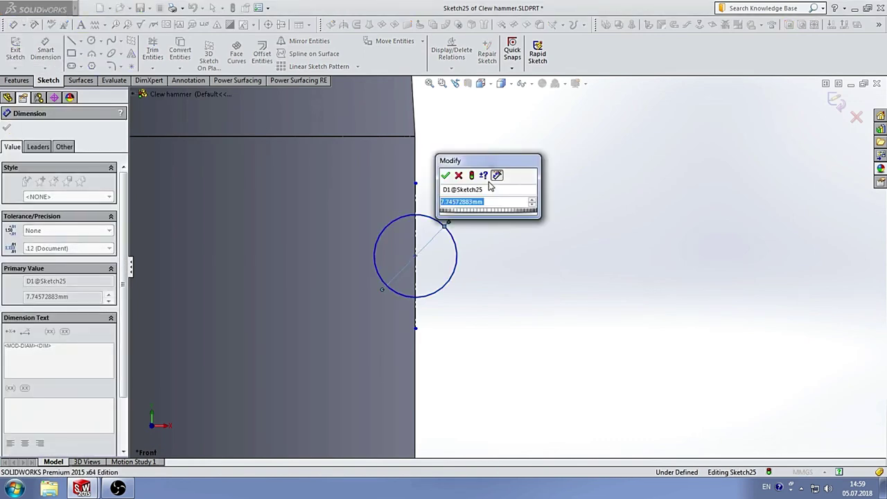
type("6")
key("Return")
left_click(529, 242)
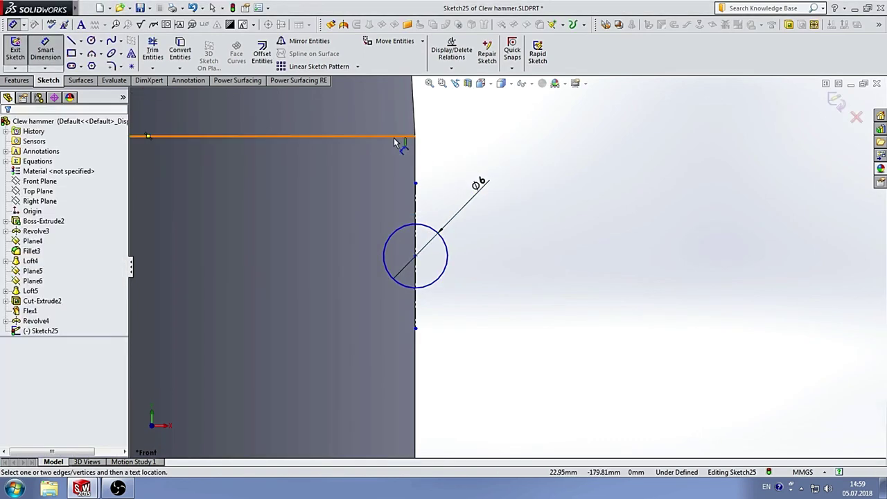
Place the circle's centre 10 mm below the grip's top edge.
left_click(397, 137)
left_click(415, 256)
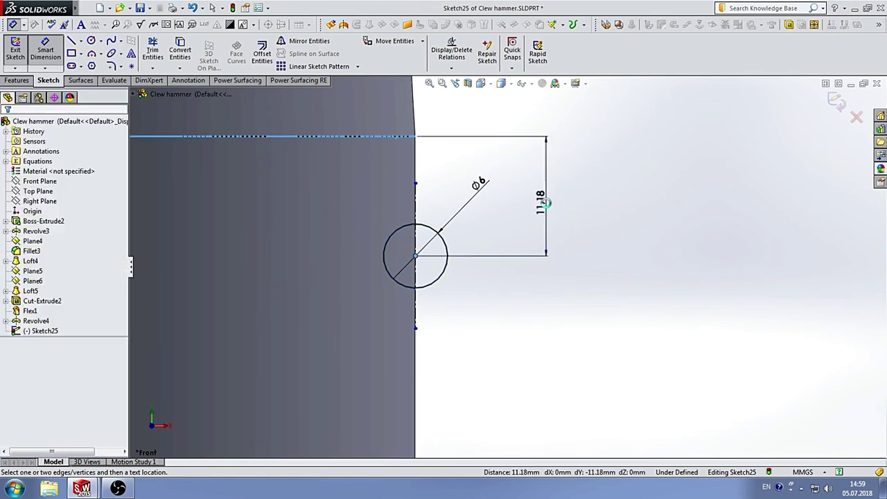
left_click(547, 202)
type("10")
key("Return")
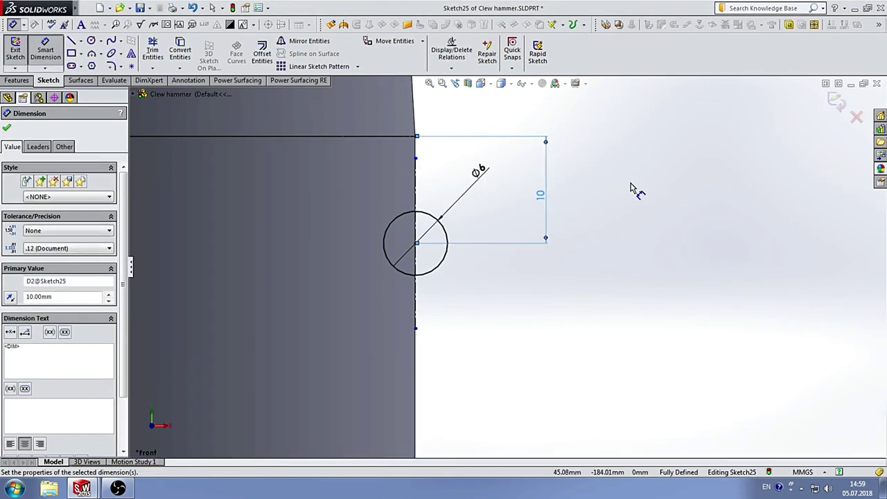
left_click(631, 188)
scroll(631, 187, "up", 4)
scroll(583, 264, "up", 4)
scroll(527, 288, "down", 2)
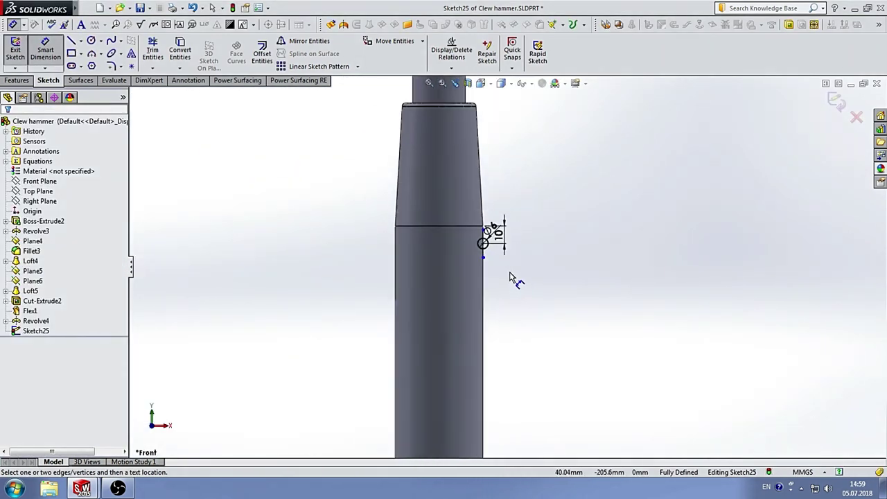
scroll(513, 277, "down", 1)
scroll(516, 274, "up", 2)
scroll(519, 298, "down", 2)
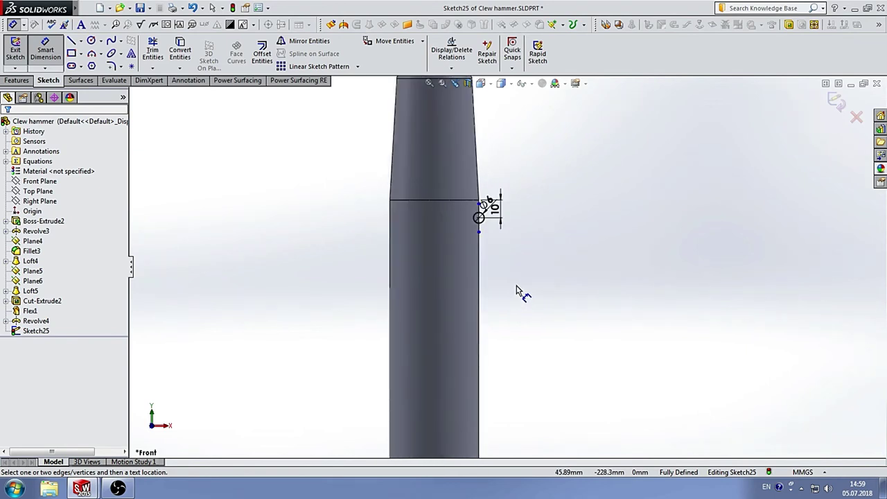
scroll(512, 239, "down", 1)
scroll(509, 239, "down", 1)
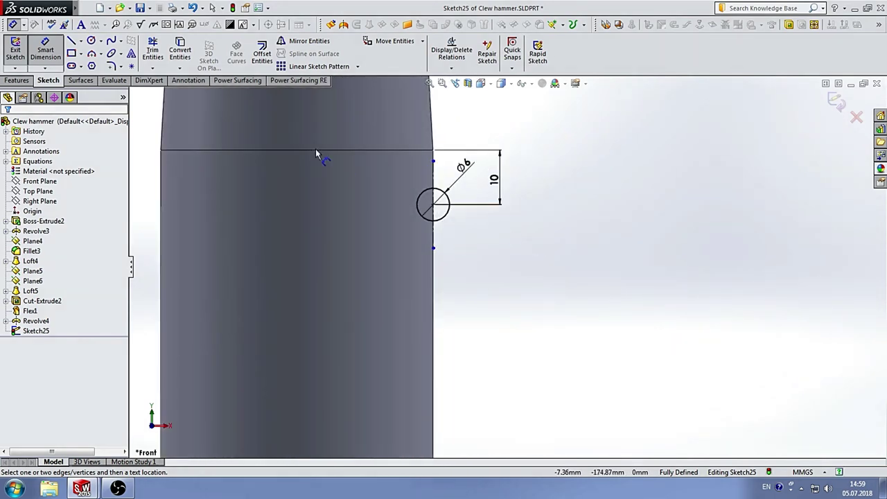
Draw a line along the edge from the circle's top point to its bottom point.
left_click(72, 43)
scroll(447, 235, "down", 3)
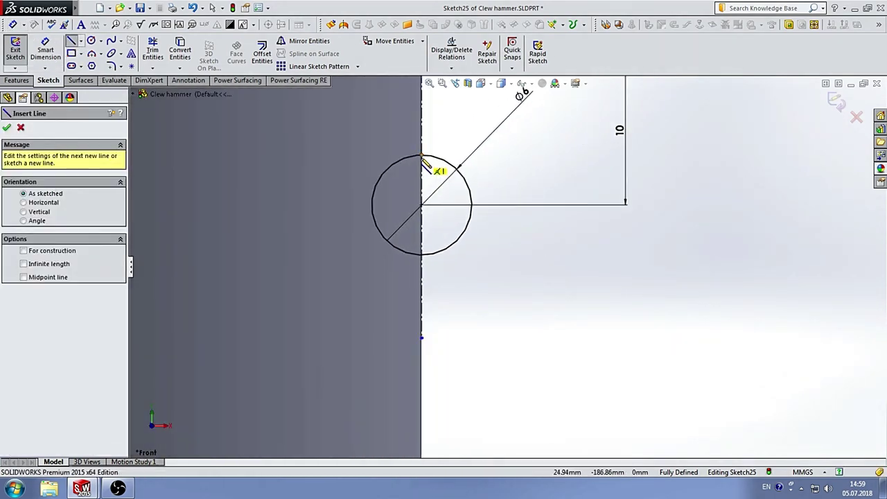
left_click(421, 155)
double_click(421, 254)
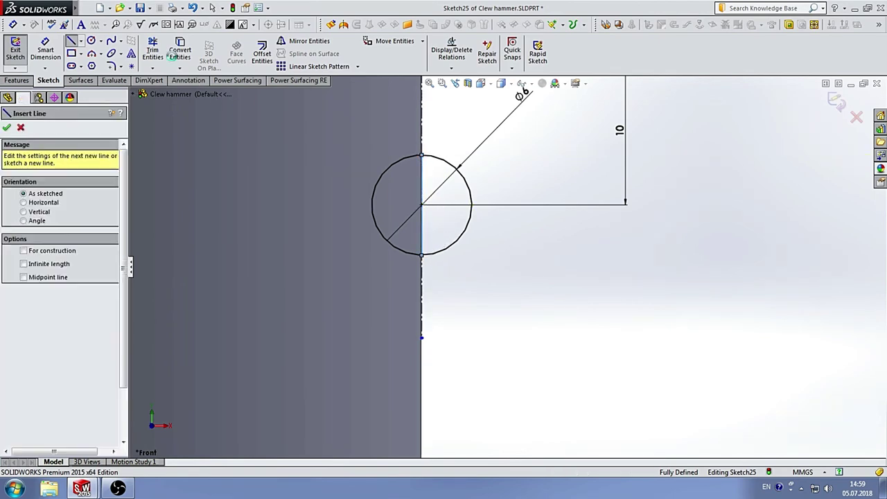
key("Escape")
Trim away the circle's left half and preview the half-circle as a revolve.
left_click(159, 54)
left_click(377, 187)
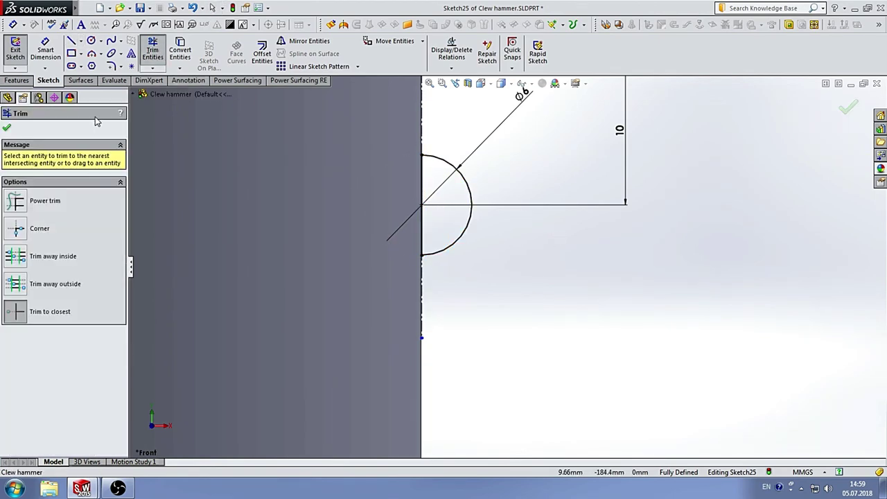
left_click(8, 130)
scroll(463, 209, "up", 5)
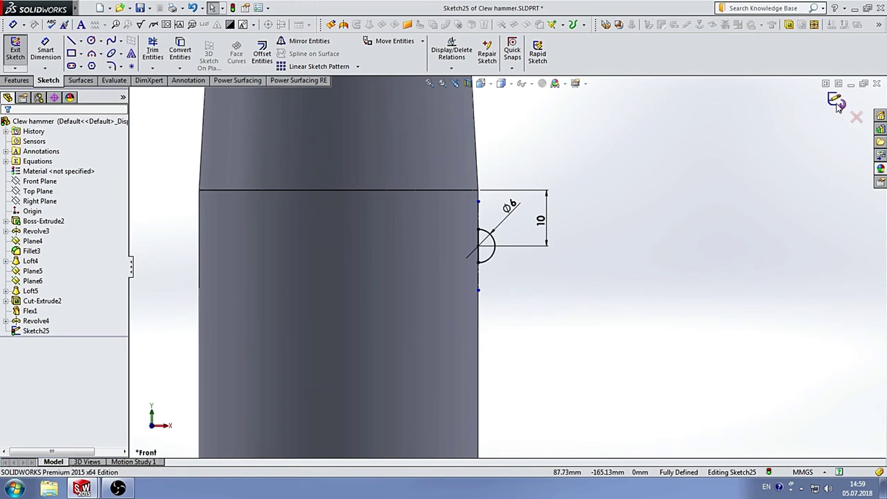
key("r")
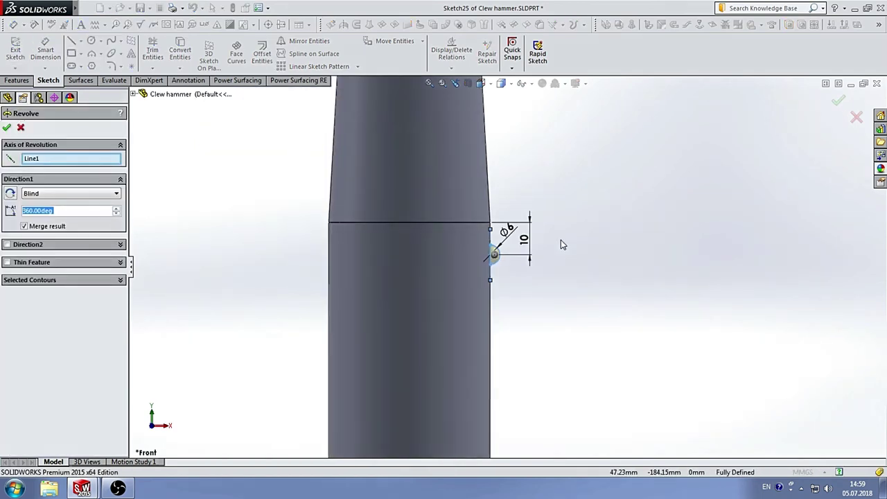
Accept the revolve to create the dome-shaped bump Revolve5 on the grip.
left_click(7, 129)
mouse_move(607, 194)
middle_mouse_down()
mouse_move(537, 221)
mouse_move(578, 206)
middle_mouse_up()
scroll(514, 250, "down", 5)
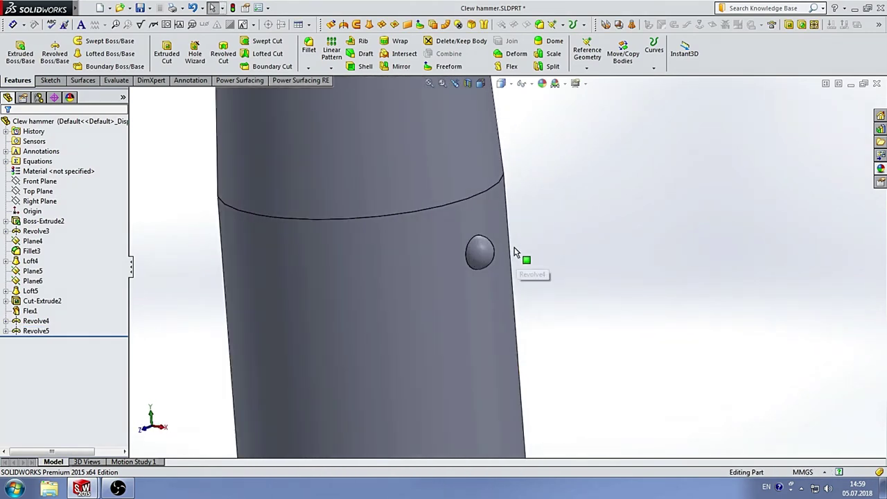
scroll(514, 251, "down", 3)
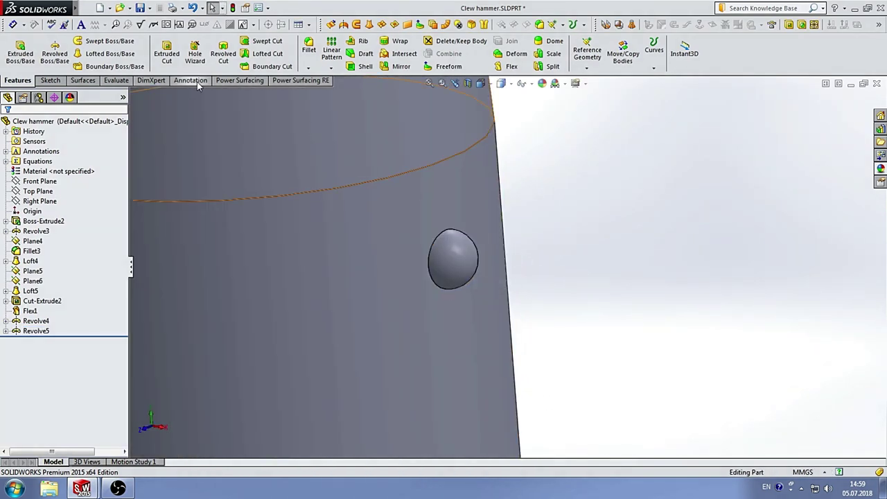
Round the bump's base edge with a 1 mm fillet.
left_click(308, 47)
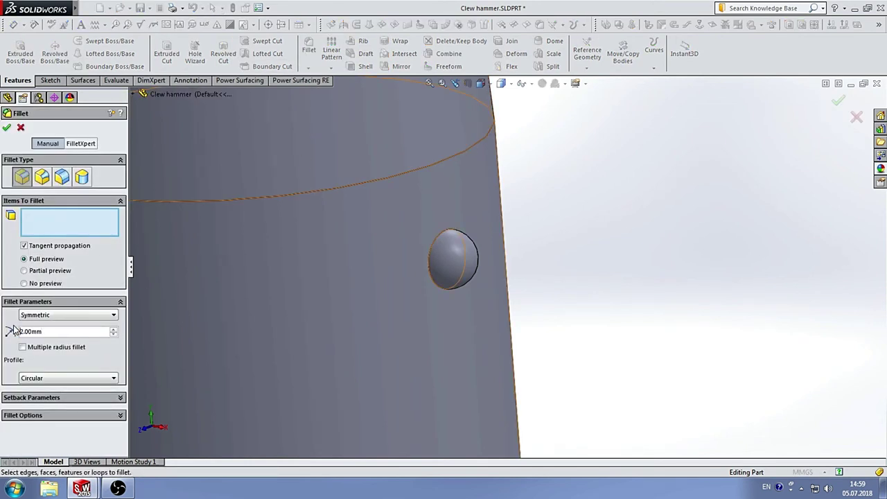
type("1")
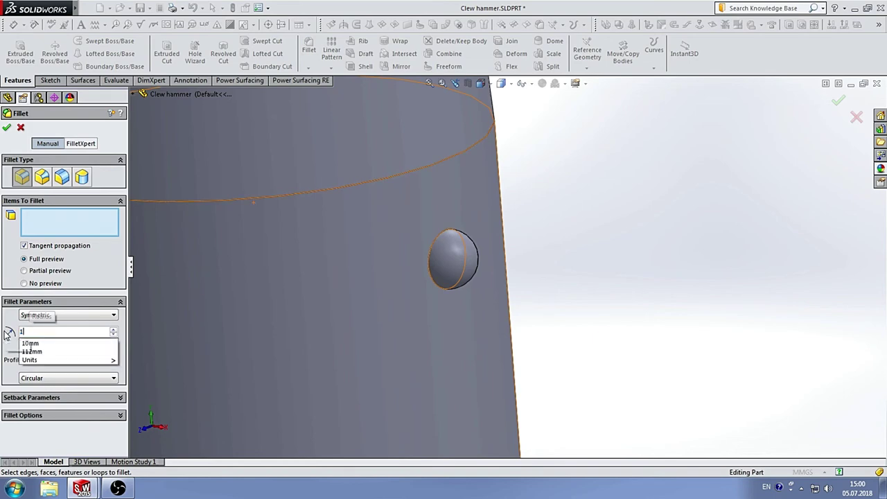
left_click(437, 248)
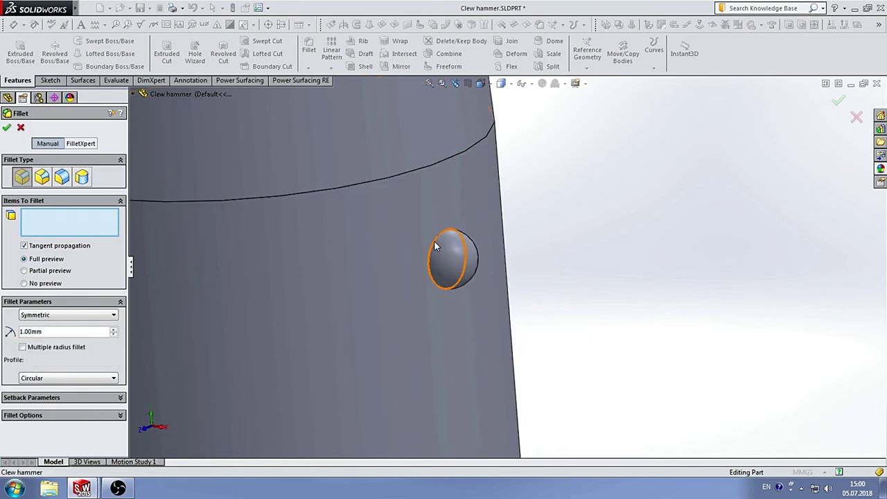
left_click(7, 129)
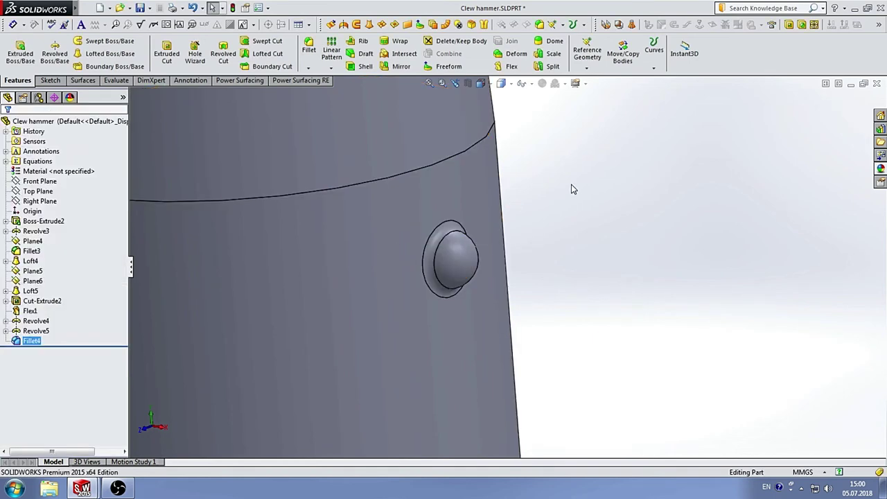
scroll(566, 226, "up", 5)
scroll(525, 204, "up", 2)
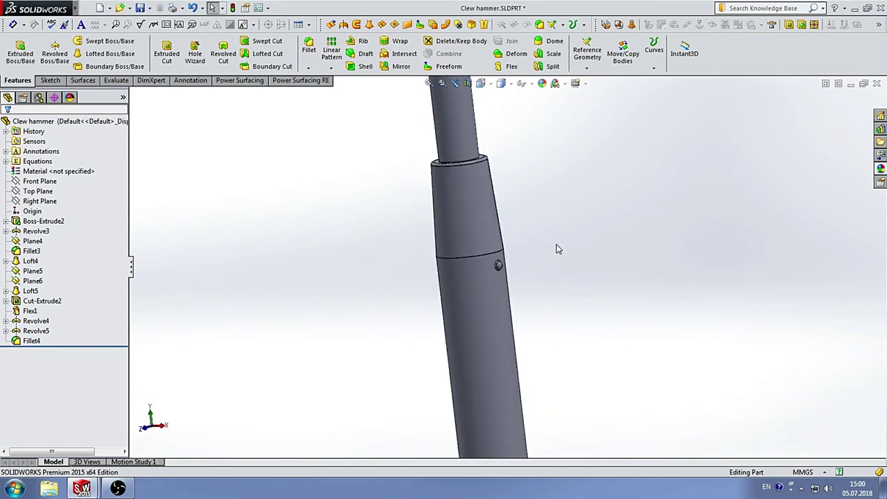
scroll(559, 248, "up", 3)
scroll(548, 311, "down", 3)
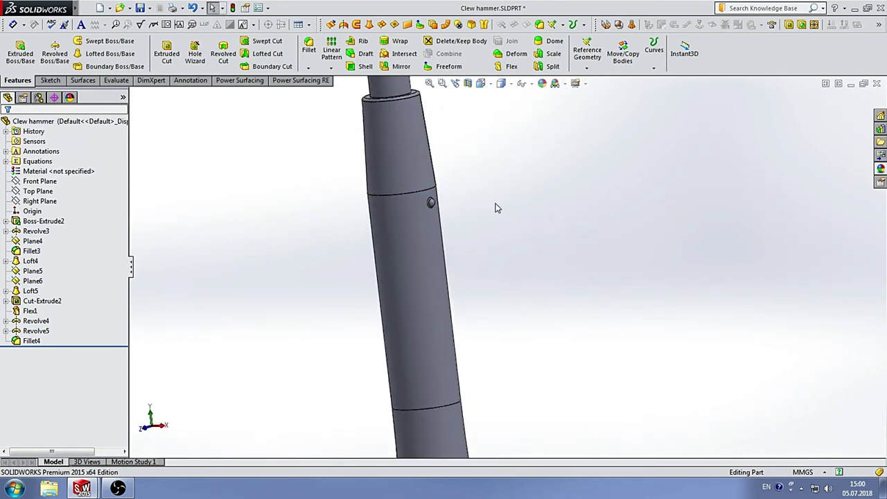
Pattern the bump revolve and its fillet along the head's vertical edge direction.
left_click(332, 50)
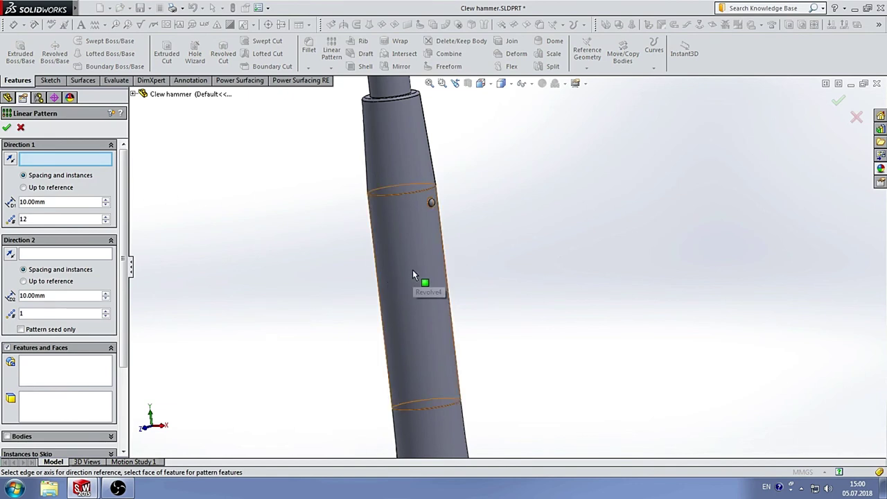
scroll(451, 270, "up", 3)
scroll(497, 263, "down", 2)
scroll(505, 248, "up", 2)
scroll(494, 180, "down", 3)
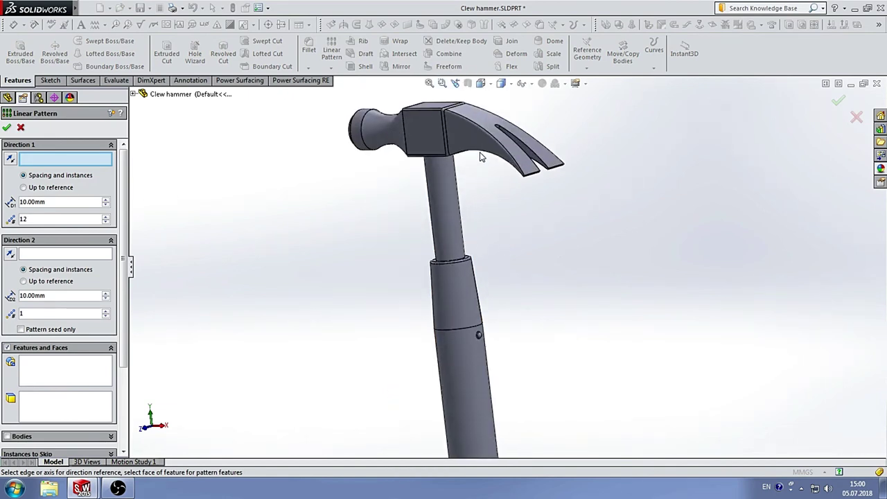
left_click(406, 135)
scroll(529, 277, "up", 1)
scroll(514, 295, "down", 3)
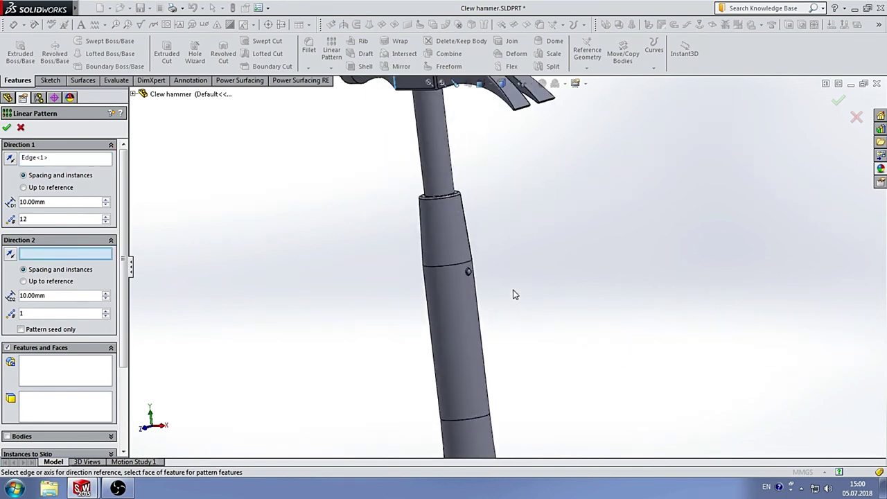
scroll(510, 286, "down", 3)
left_click(395, 249)
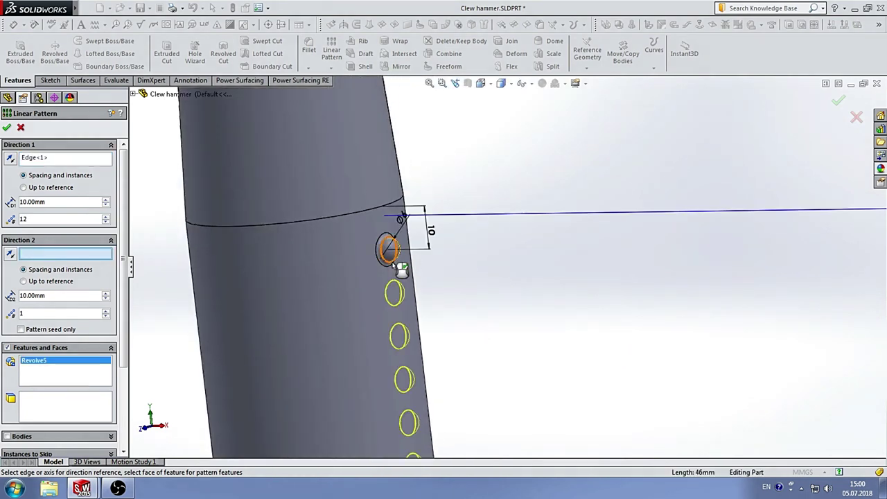
scroll(394, 251, "down", 1)
left_click(403, 253)
scroll(568, 299, "up", 3)
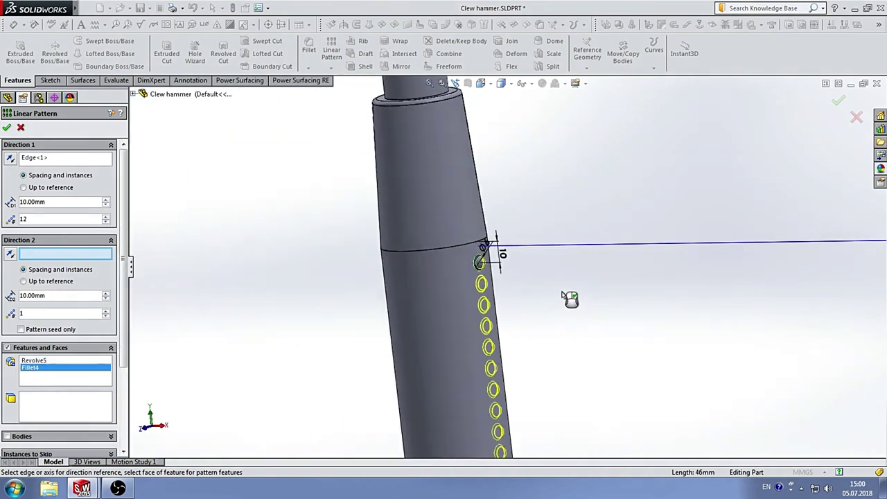
scroll(570, 295, "up", 2)
scroll(570, 294, "up", 3)
scroll(584, 312, "down", 3)
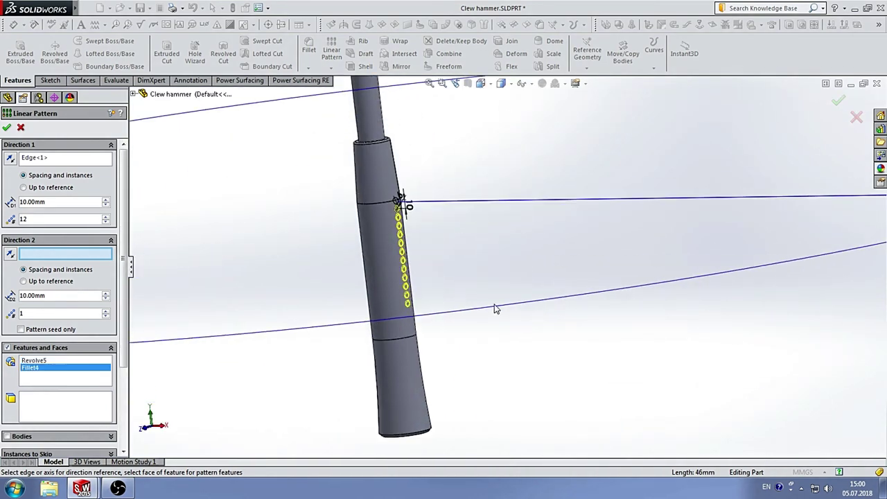
scroll(444, 256, "down", 2)
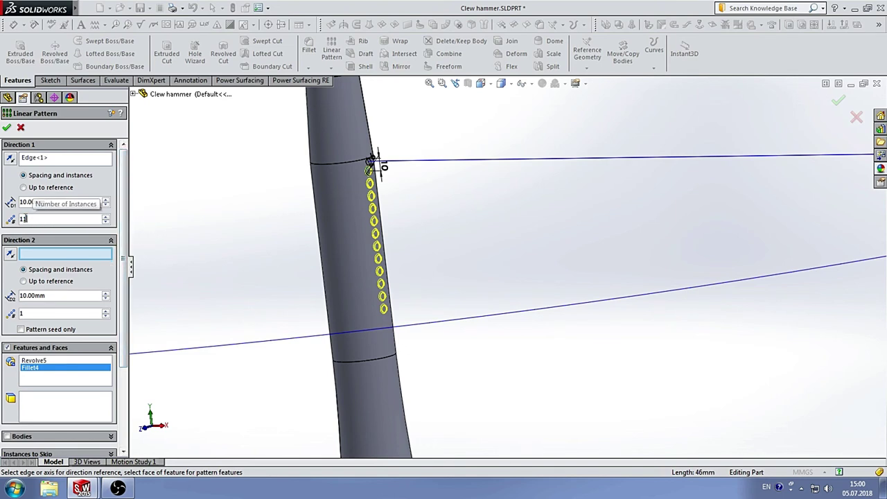
Set the bump spacing to 14 mm with 11 instances and accept LPattern1.
left_click(29, 201)
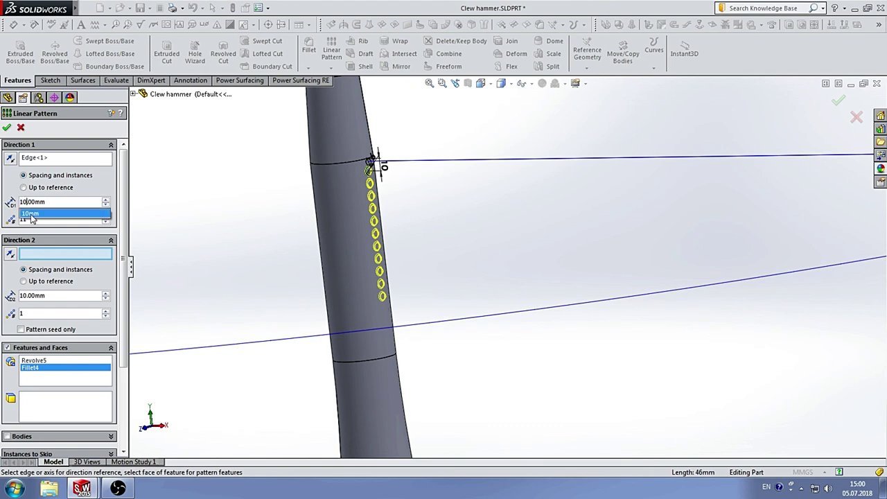
key("BackSpace")
type("4")
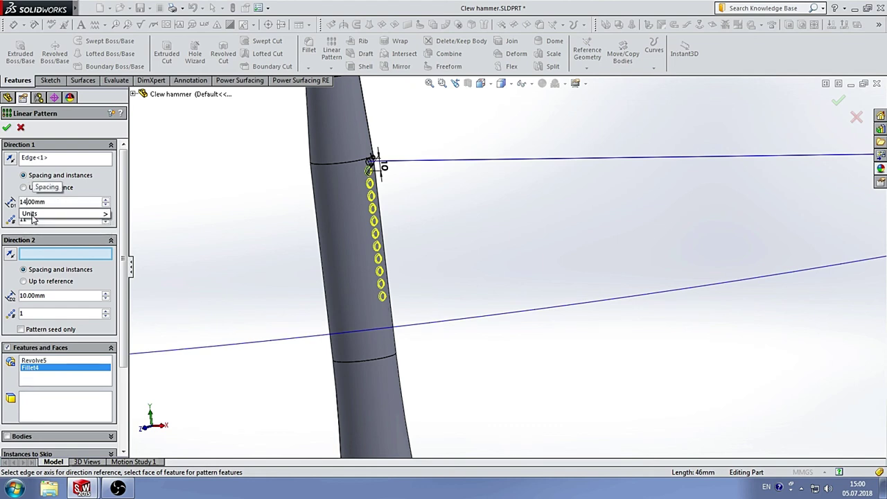
key("Return")
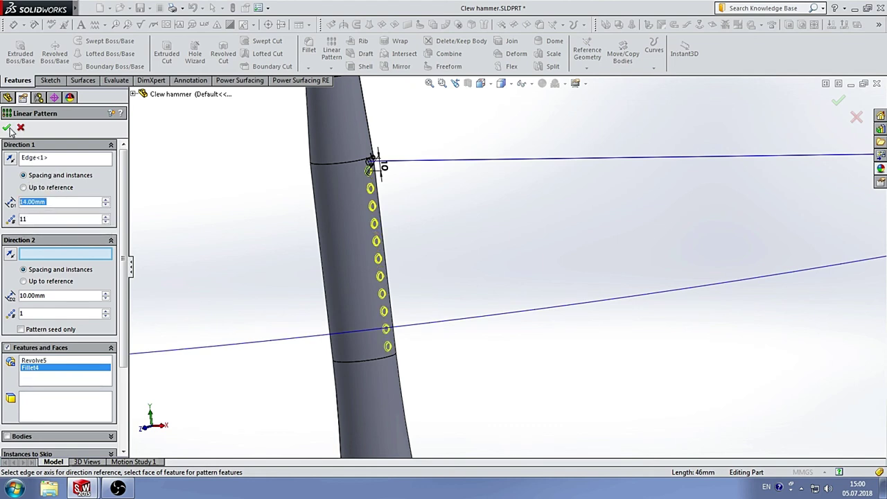
left_click(7, 129)
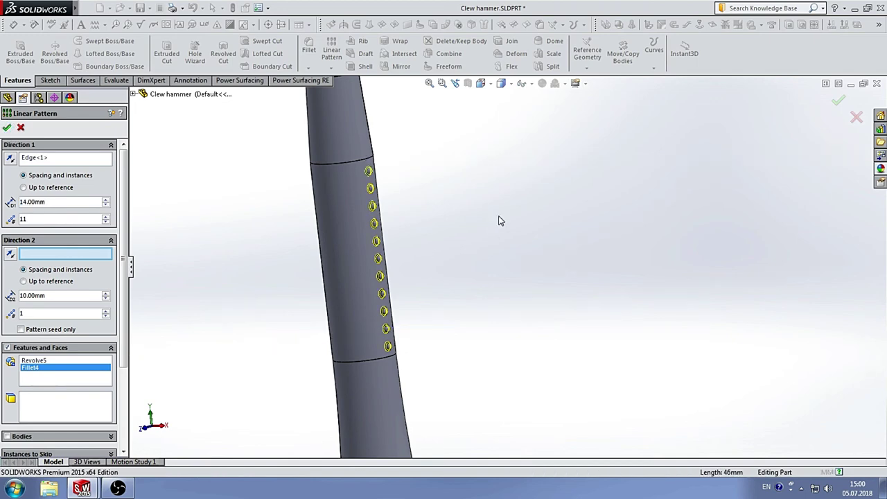
scroll(491, 240, "up", 2)
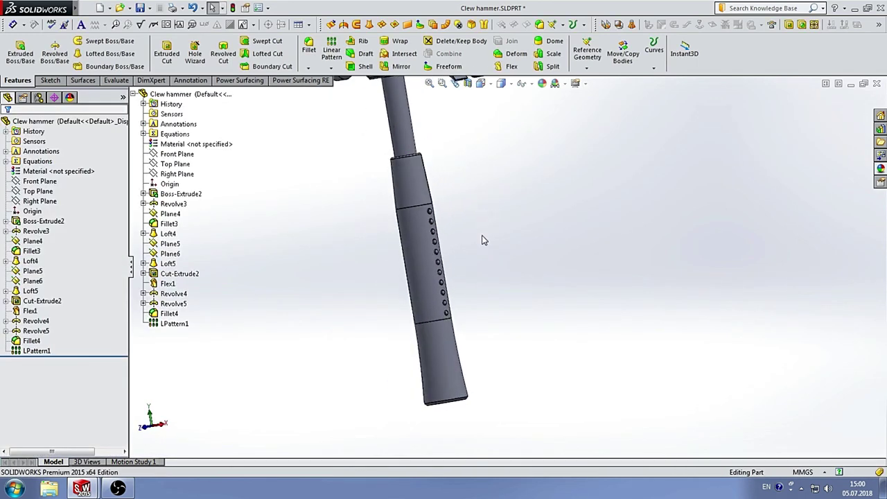
Start a Circular Pattern using the handle's grip face as the rotation axis.
scroll(462, 272, "down", 3)
scroll(491, 267, "up", 3)
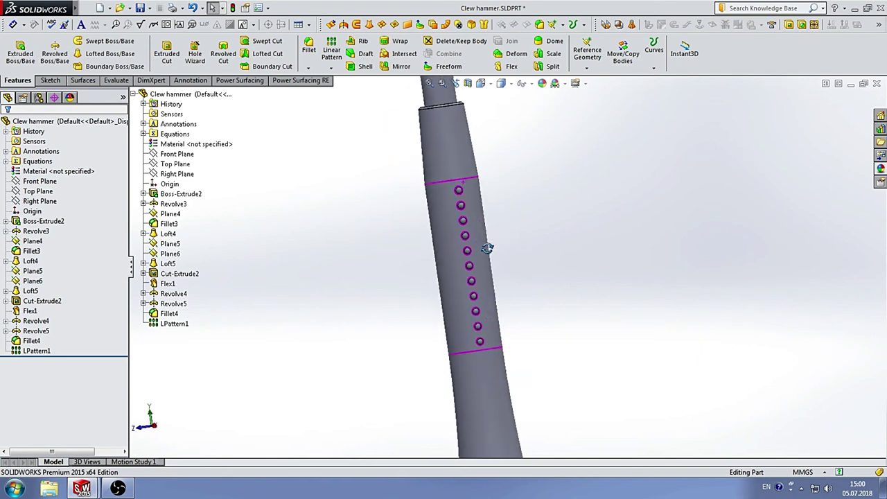
middle_click_drag(487, 247, 524, 251)
scroll(524, 251, "down", 2)
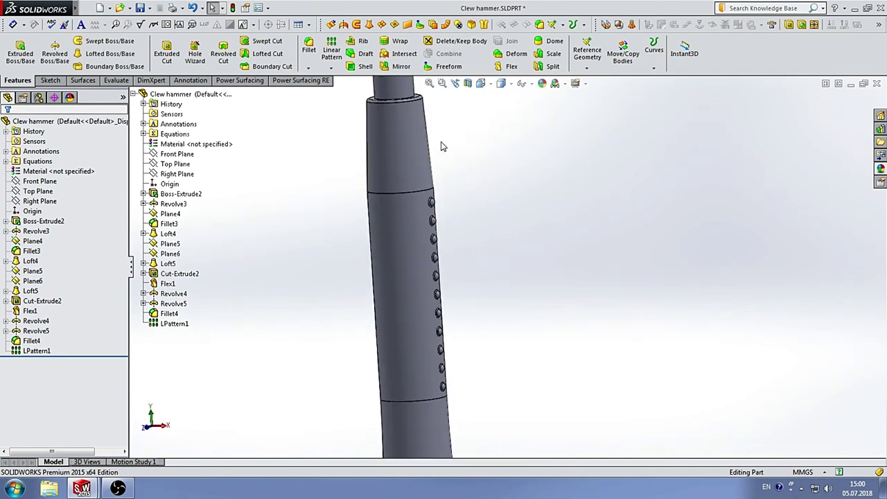
scroll(497, 192, "up", 2)
scroll(513, 259, "down", 2)
scroll(487, 267, "down", 1)
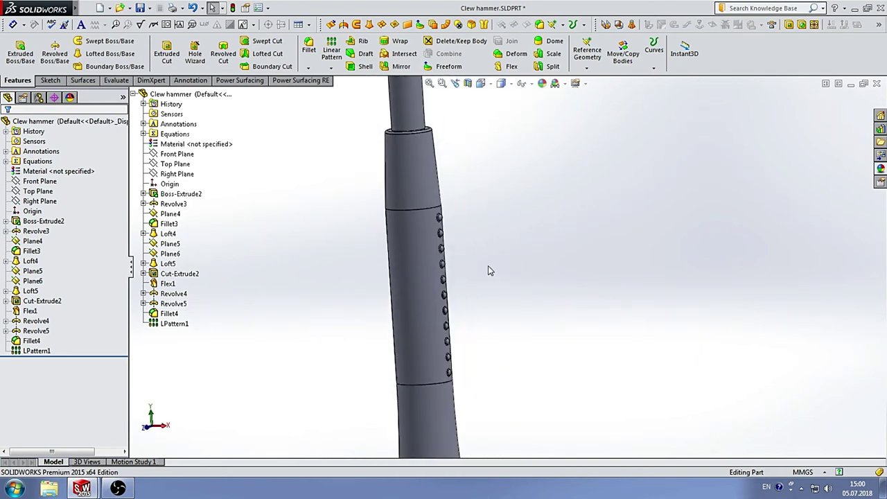
left_click(417, 256)
left_click(331, 67)
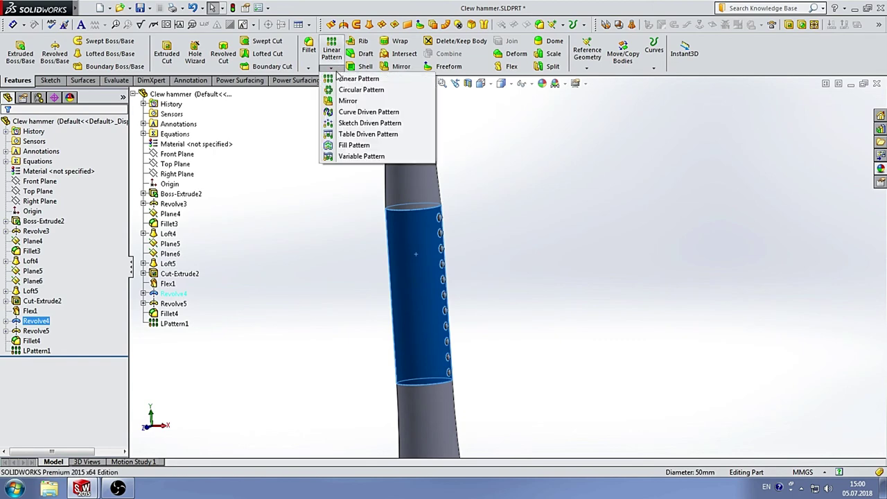
left_click(359, 90)
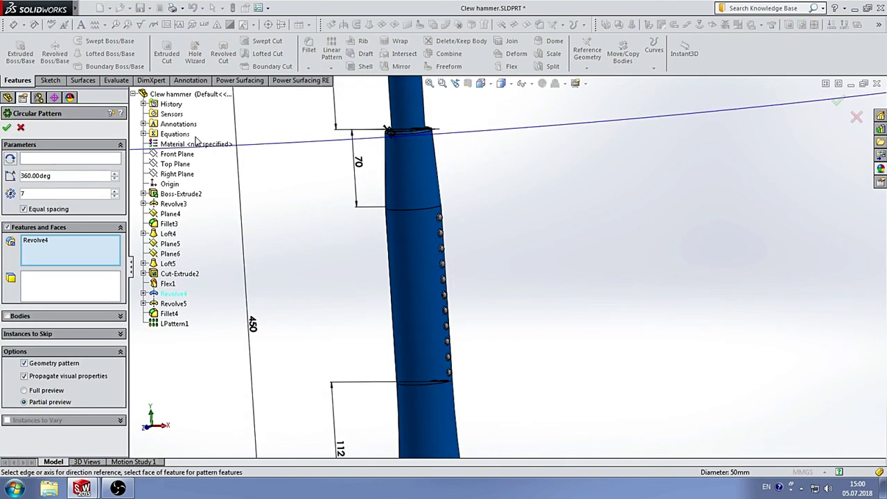
left_click(78, 162)
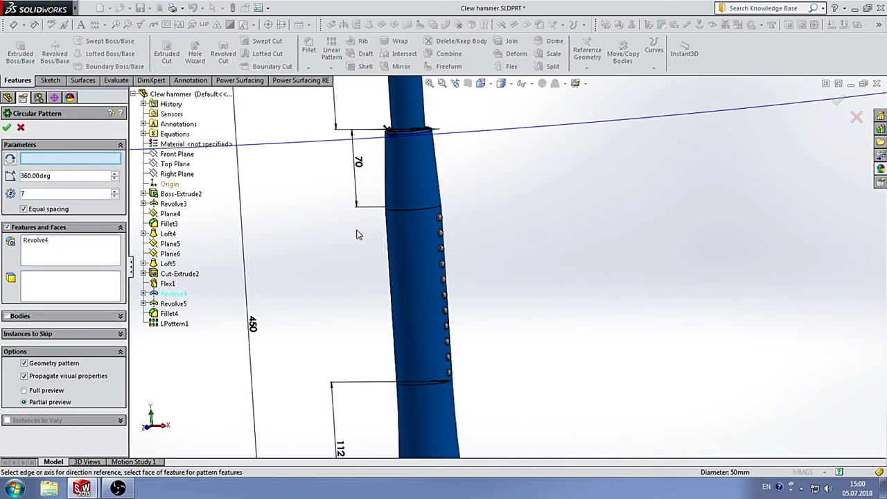
left_click(408, 247)
Pattern Revolve5, Fillet4 and LPattern1 (not Revolve4) as 7 equal instances over 360°, and accept.
left_click(50, 241)
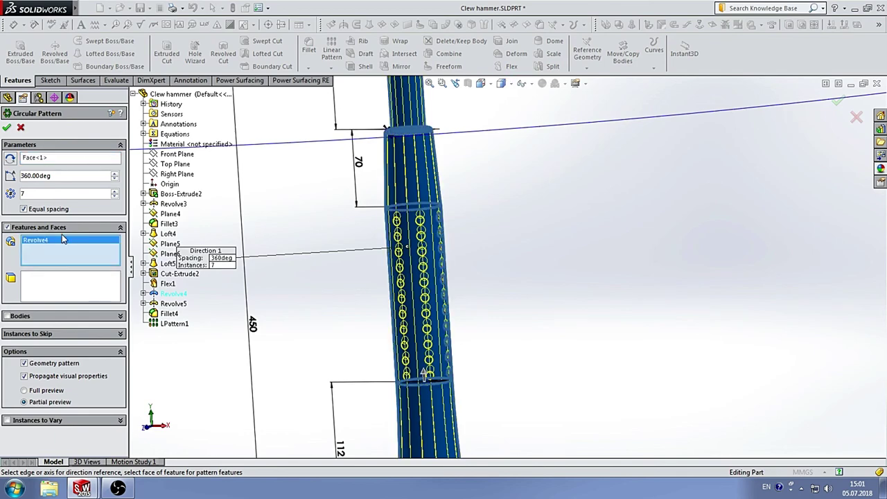
key("Delete")
scroll(453, 224, "down", 3)
scroll(448, 242, "down", 3)
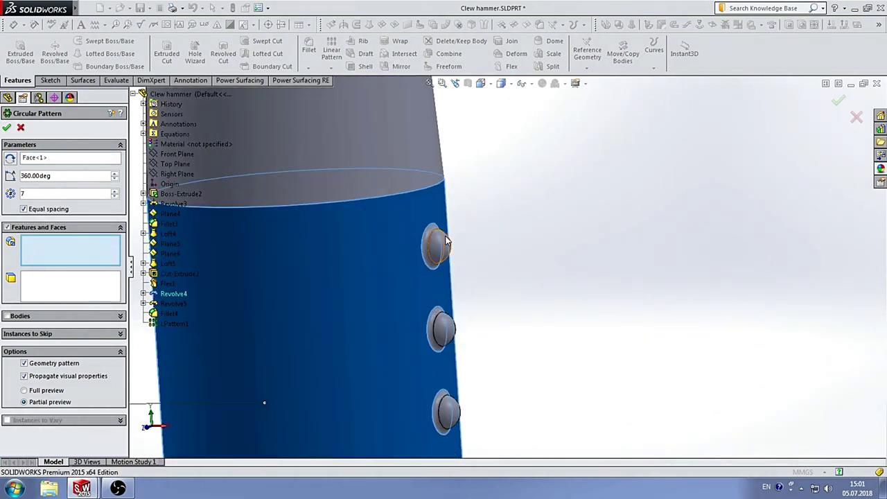
left_click(436, 243)
left_click(436, 243)
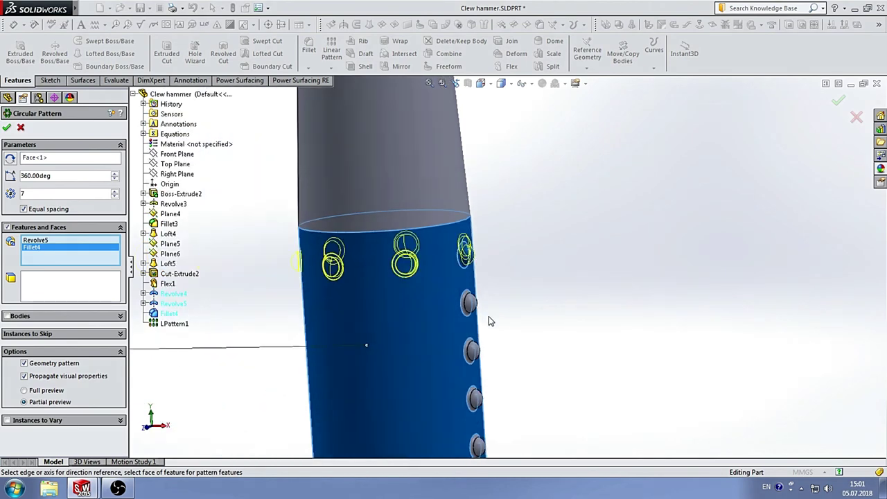
scroll(489, 317, "up", 2)
scroll(461, 282, "down", 2)
left_click(466, 299)
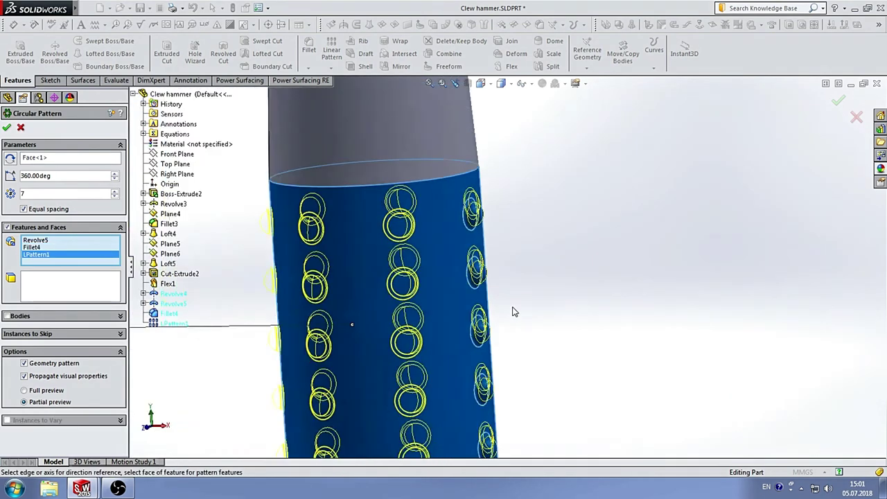
scroll(511, 312, "up", 3)
scroll(538, 333, "up", 3)
middle_click_drag(533, 286, 254, 219)
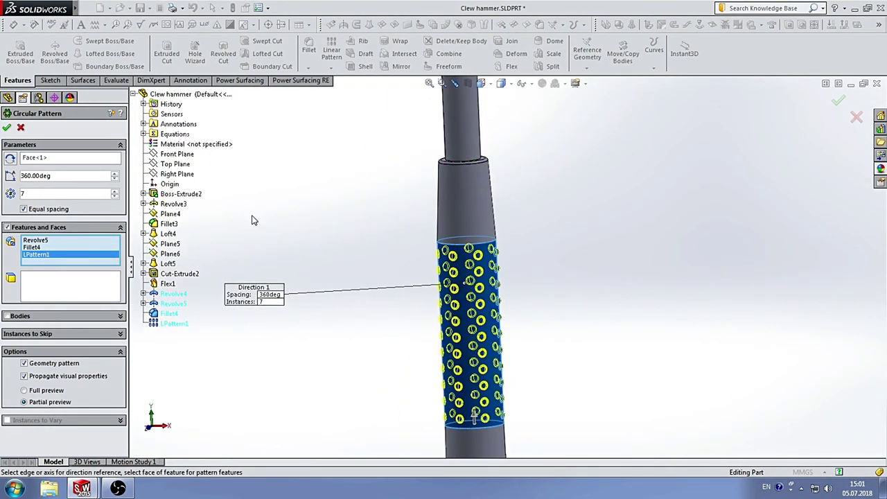
left_click(7, 129)
key("f")
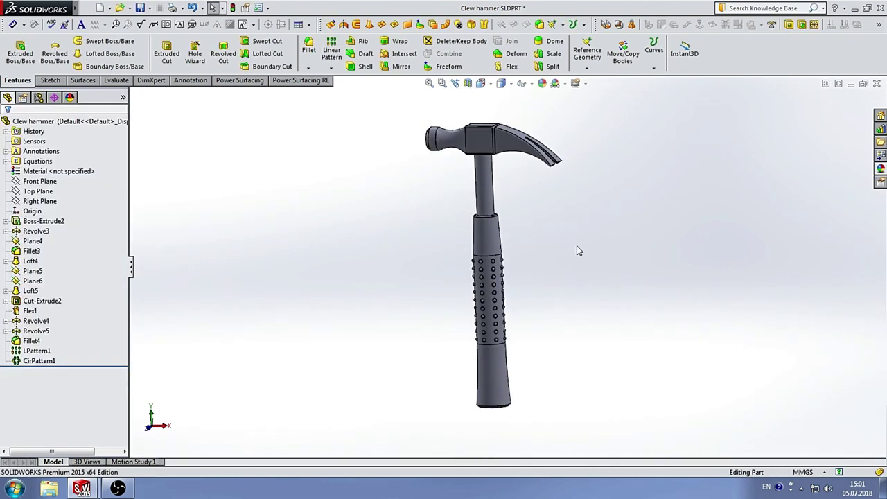
mouse_move(579, 251)
middle_mouse_down()
mouse_move(460, 247)
mouse_move(557, 252)
mouse_move(586, 199)
mouse_move(612, 215)
mouse_move(645, 266)
mouse_move(535, 210)
mouse_move(511, 183)
mouse_move(581, 182)
mouse_move(642, 217)
mouse_move(606, 184)
mouse_move(628, 186)
middle_mouse_up()
scroll(564, 261, "up", 3)
scroll(538, 278, "down", 3)
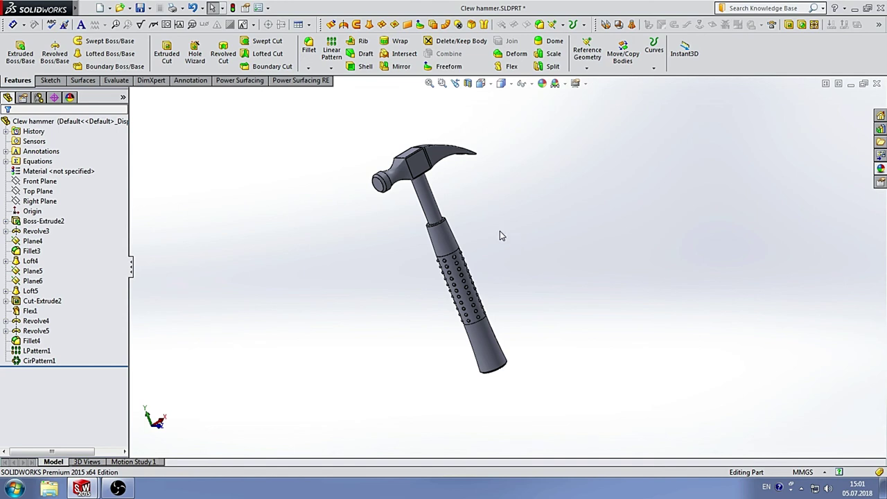
scroll(493, 239, "up", 3)
scroll(541, 236, "down", 3)
mouse_move(548, 233)
middle_mouse_down()
mouse_move(524, 198)
mouse_move(536, 257)
middle_mouse_up()
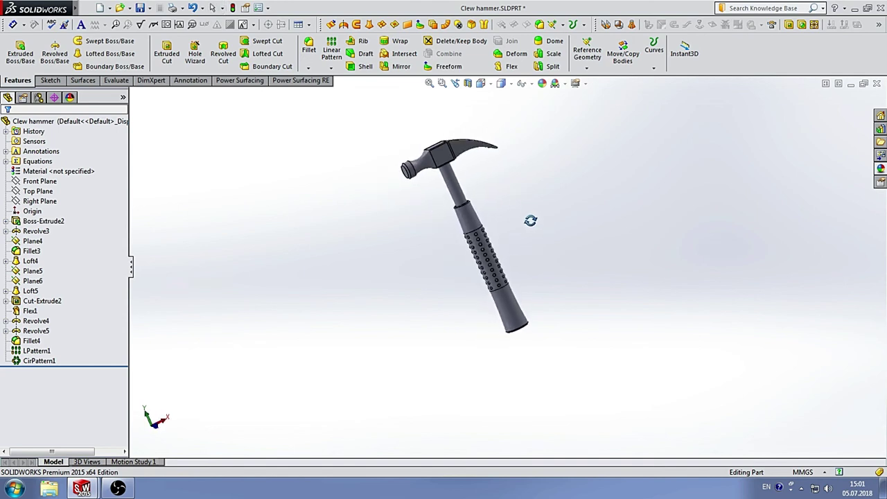
scroll(513, 224, "down", 3)
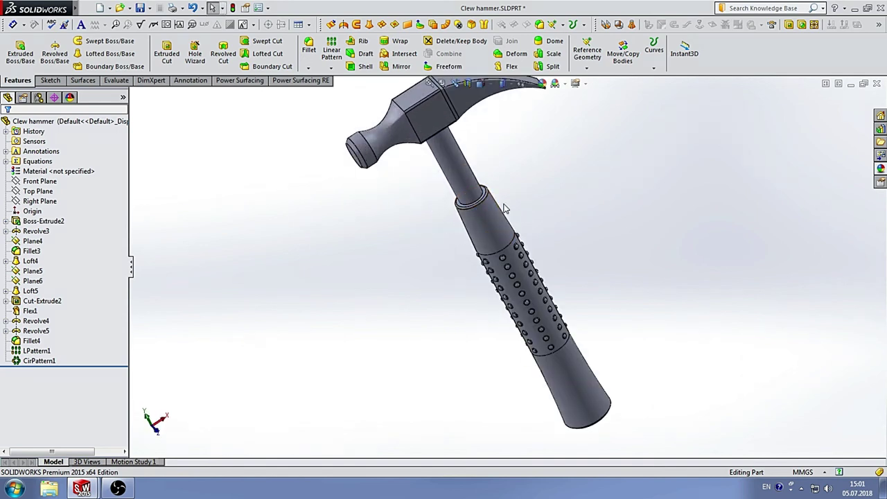
scroll(509, 215, "down", 2)
Select the grip bodies: the circular bump pattern, top ring, lower grip body and bottom end cap.
left_click(42, 361)
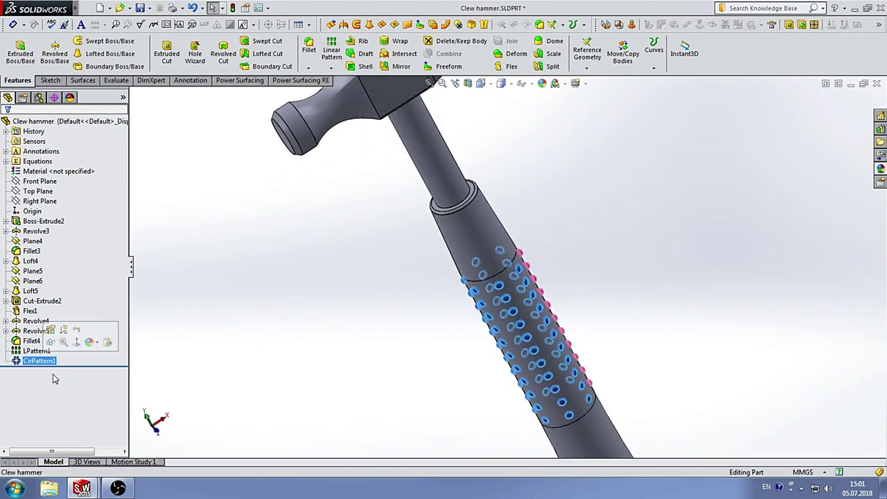
left_click(31, 321, "shift")
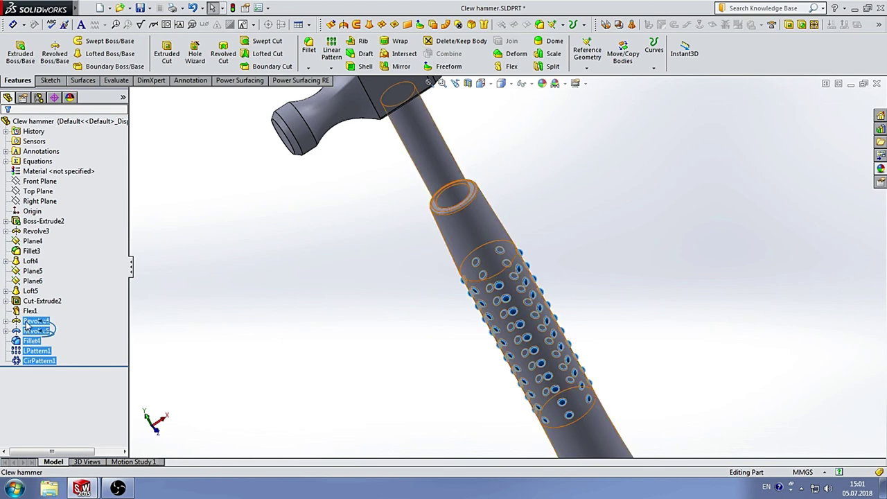
left_click(29, 323, "ctrl")
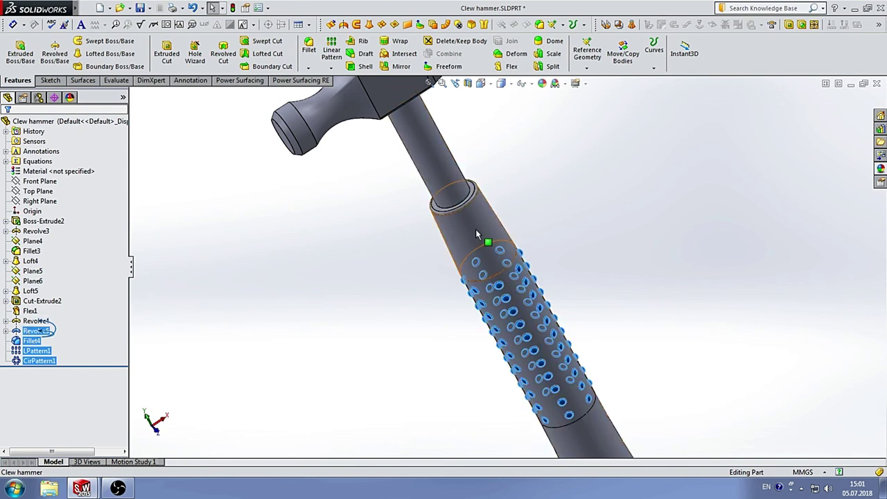
scroll(434, 182, "down", 4)
left_click(434, 180, "ctrl")
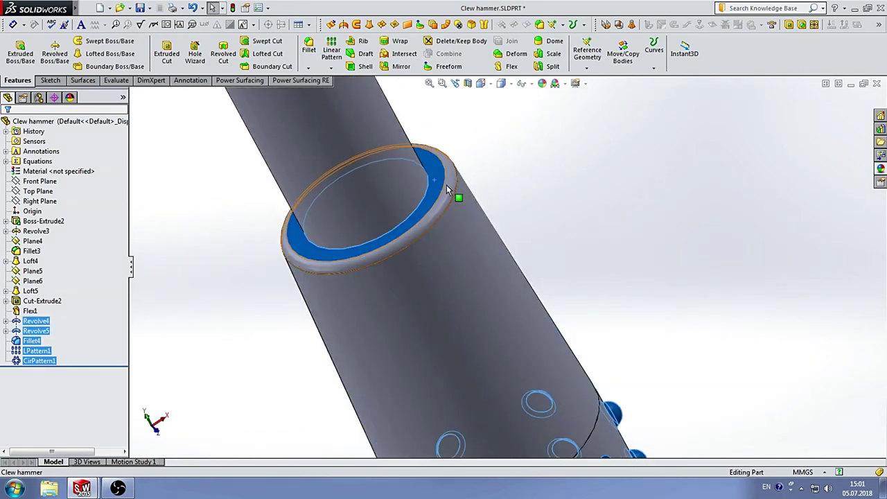
scroll(469, 231, "up", 5)
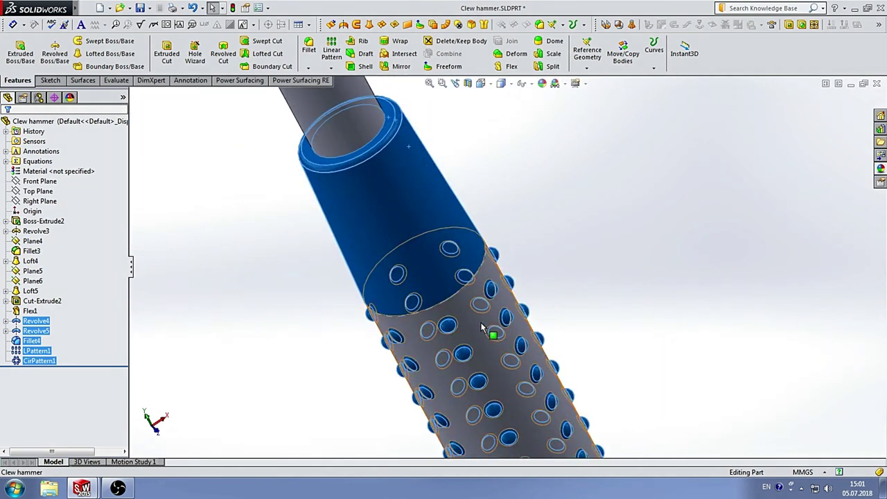
scroll(563, 343, "up", 6)
scroll(540, 354, "down", 6)
left_click(533, 343, "ctrl")
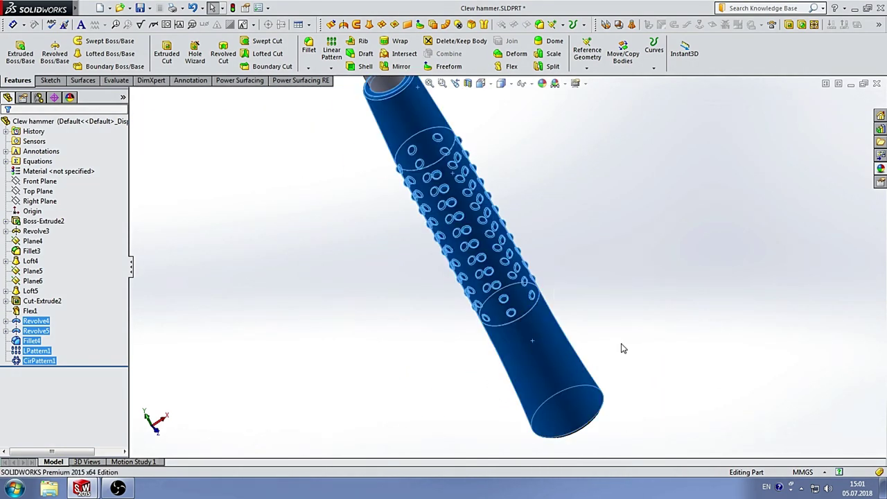
middle_click_drag(620, 349, 569, 355)
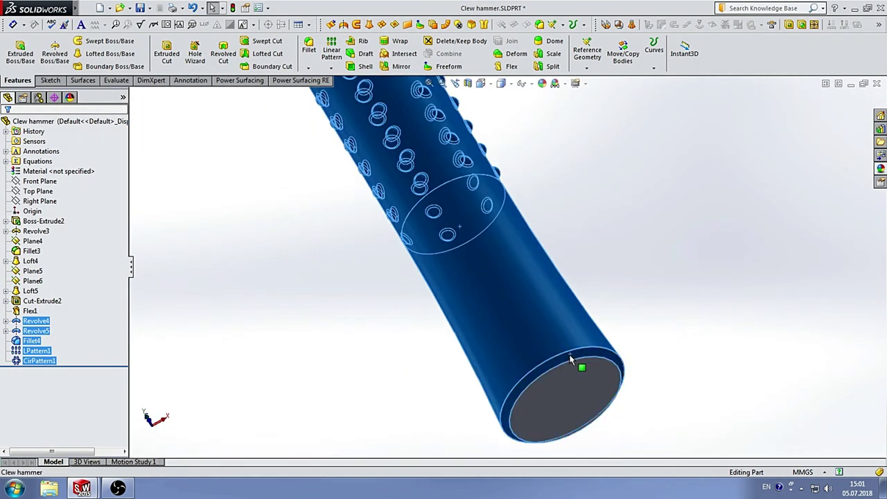
left_click(579, 386, "ctrl")
scroll(589, 333, "up", 5)
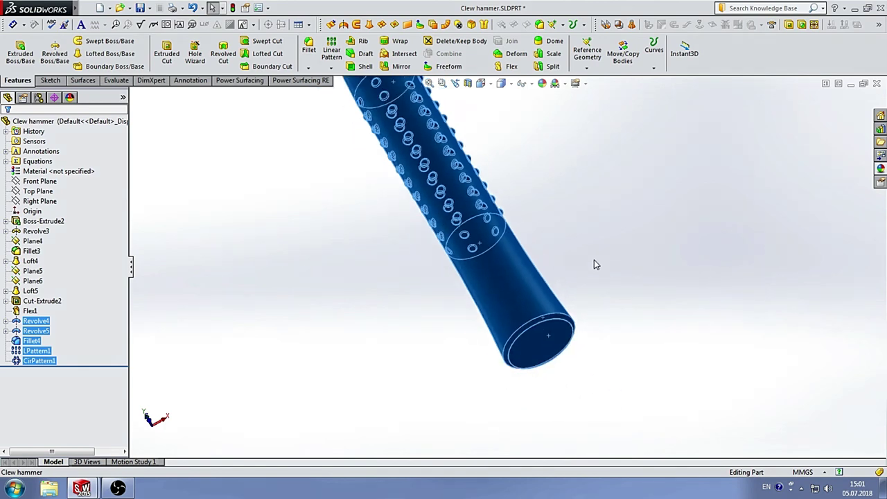
Apply the black textured plastic appearance PW-MT11000 to the selected grip bodies.
left_click(880, 169)
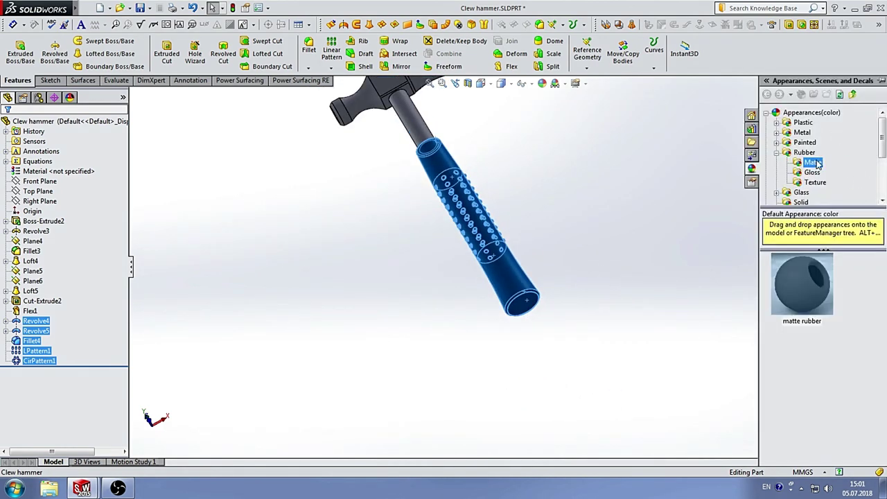
left_click(777, 123)
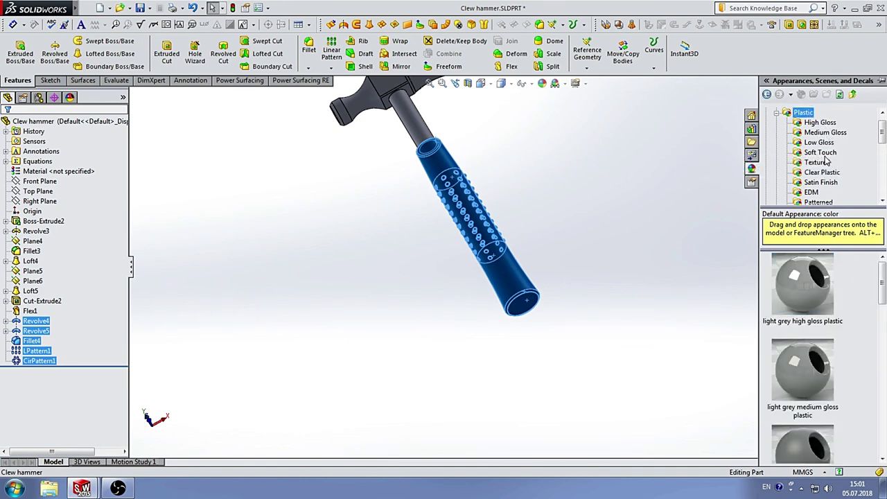
left_click(825, 154)
left_click(830, 164)
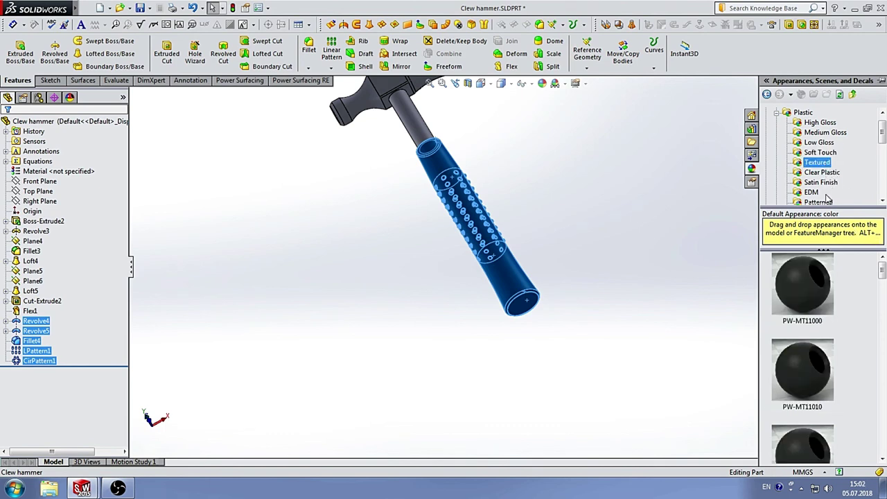
left_click(822, 183)
left_click(825, 172)
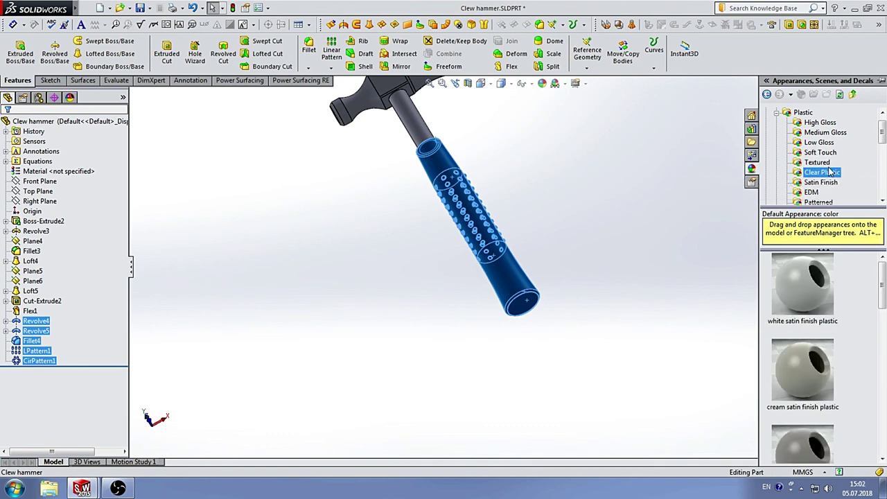
left_click(822, 162)
left_click(808, 286)
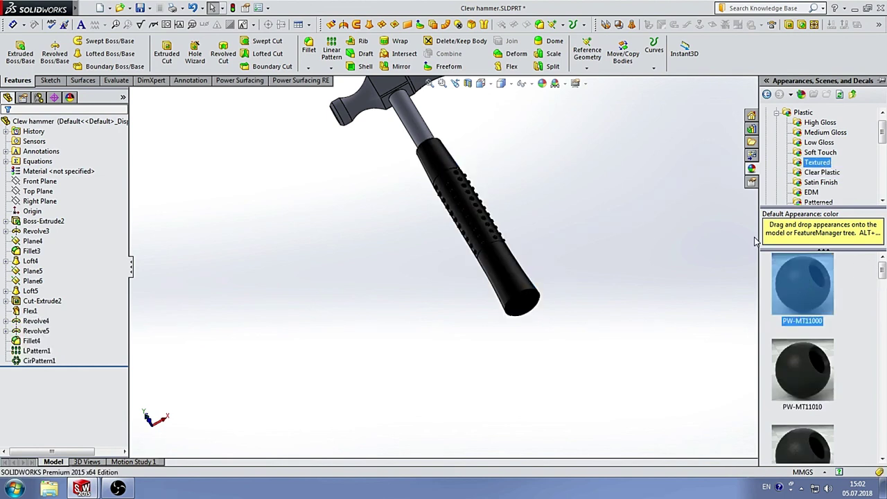
mouse_move(573, 201)
middle_mouse_down()
mouse_move(558, 167)
mouse_move(613, 227)
mouse_move(484, 200)
mouse_move(500, 208)
mouse_move(494, 256)
mouse_move(525, 248)
middle_mouse_up()
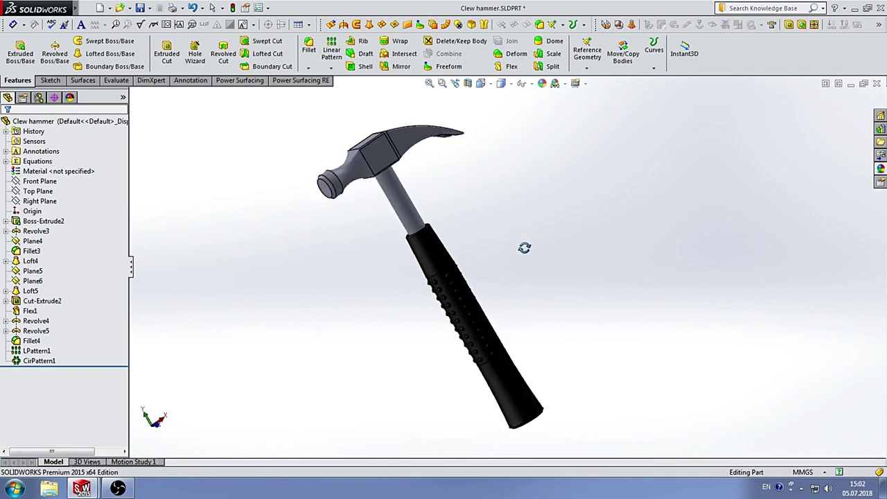
scroll(499, 253, "up", 3)
scroll(485, 257, "down", 6)
Select the head, striking cap, neck, claw, Flex1 and shaft bodies of the hammer.
mouse_move(484, 226)
middle_mouse_down()
mouse_move(500, 182)
mouse_move(501, 244)
mouse_move(452, 153)
middle_mouse_up()
left_click(477, 256)
scroll(479, 260, "up", 3)
scroll(495, 277, "down", 3)
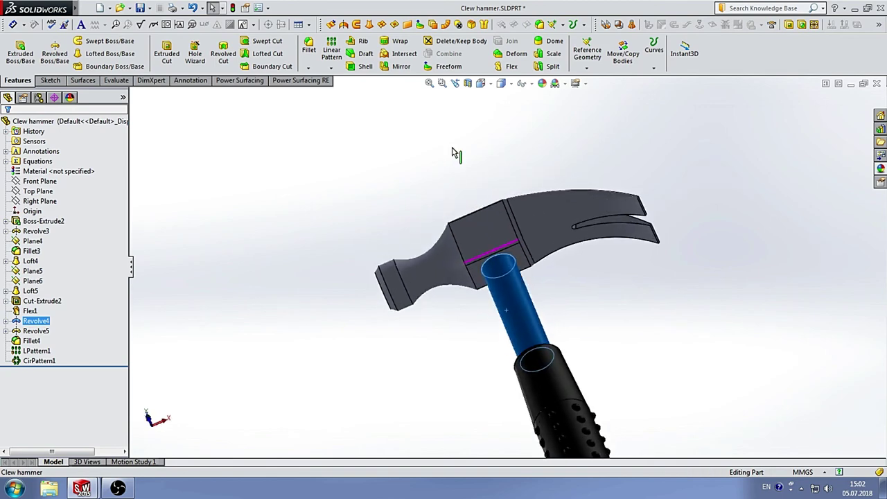
left_click(496, 225, "ctrl")
scroll(494, 259, "down", 5)
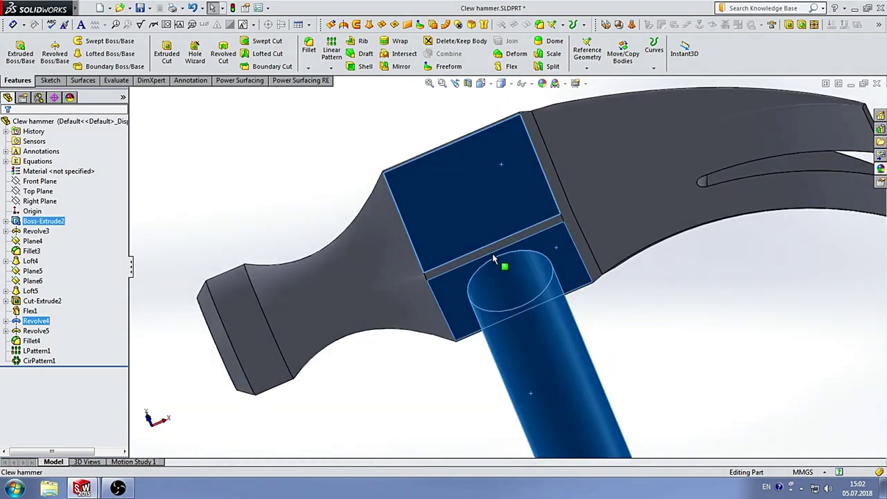
scroll(476, 259, "up", 4)
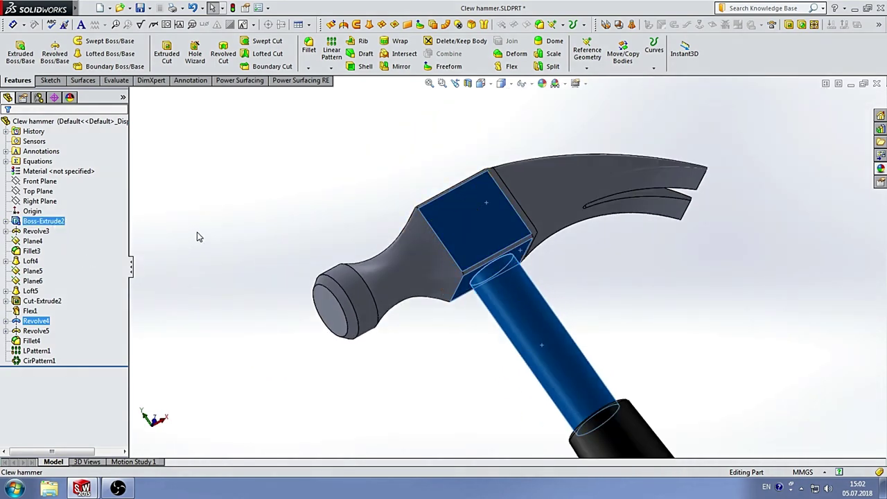
left_click(43, 220)
left_click(36, 232, "ctrl")
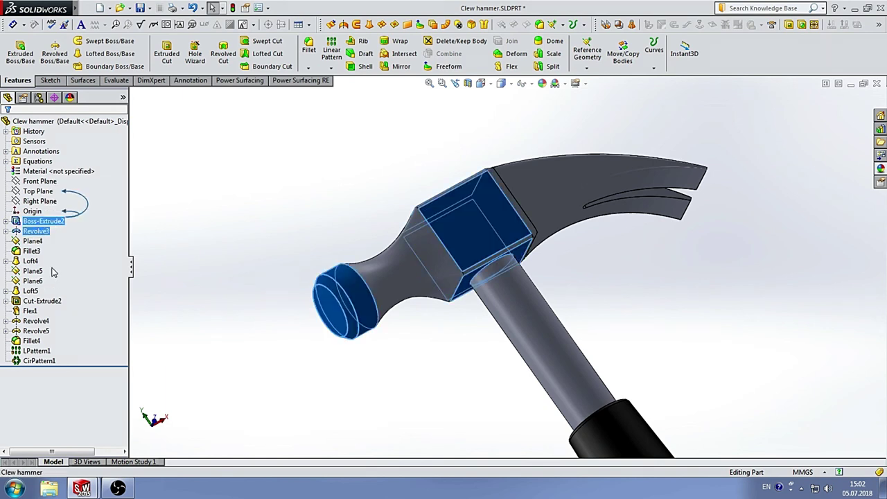
left_click(31, 260, "ctrl")
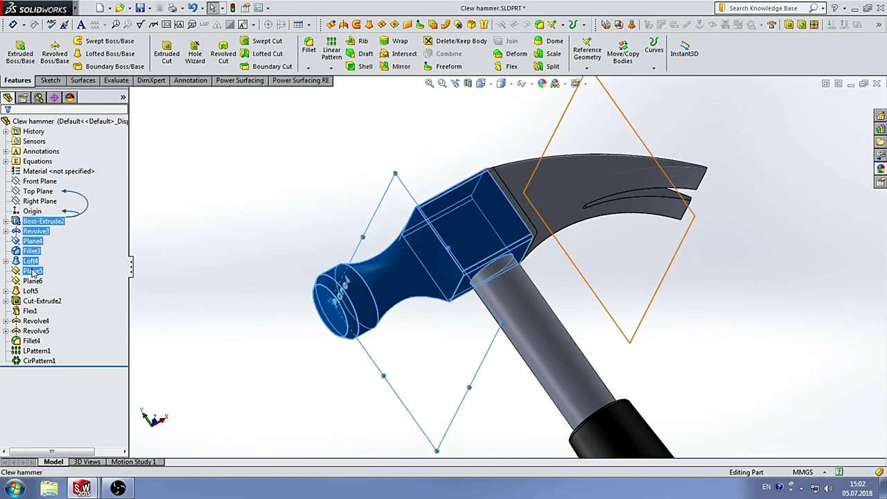
left_click(30, 291, "ctrl")
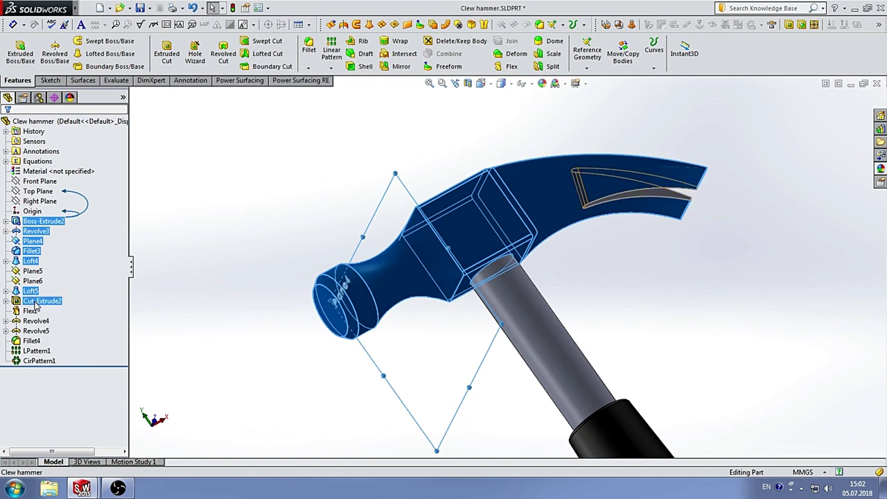
left_click(30, 311, "ctrl")
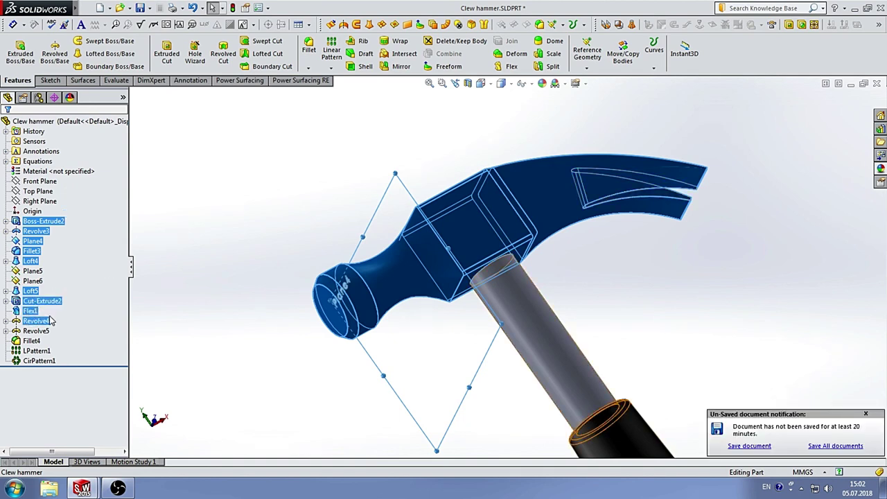
scroll(368, 226, "up", 3)
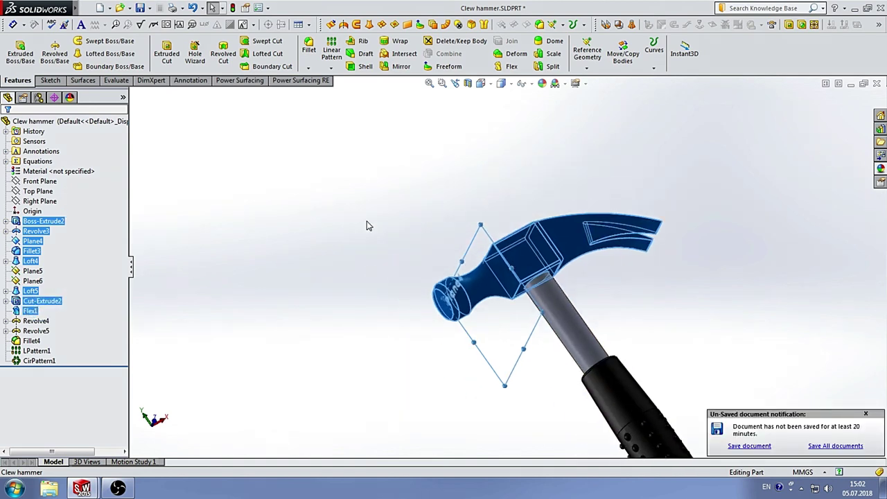
left_click(556, 306, "ctrl")
middle_click_drag(610, 153, 819, 146)
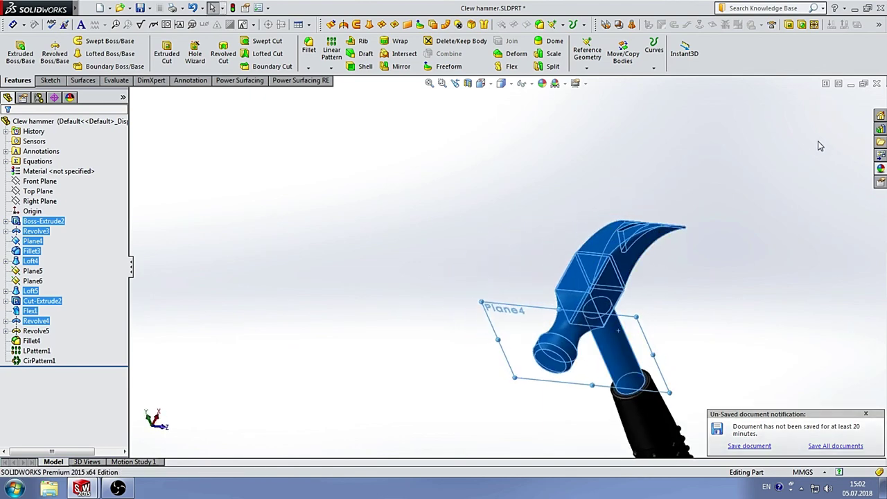
Apply the polished steel metal appearance to the selected head and shaft.
left_click(881, 169)
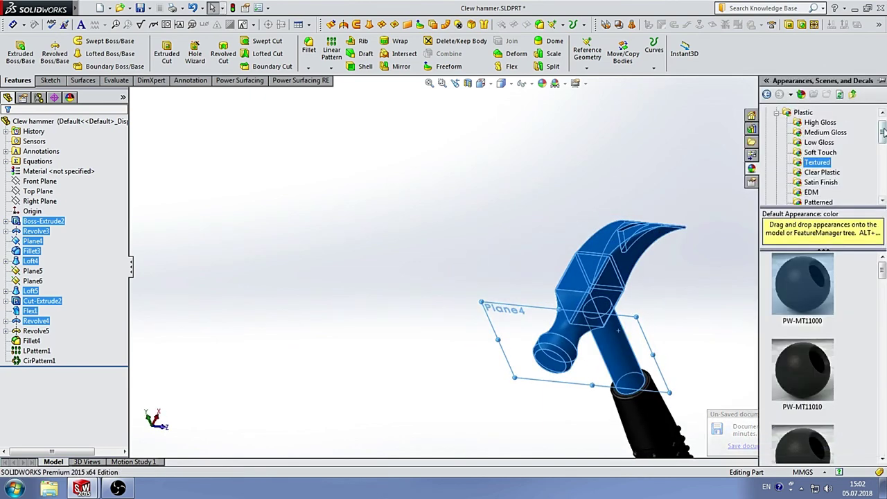
left_click_drag(883, 131, 884, 143)
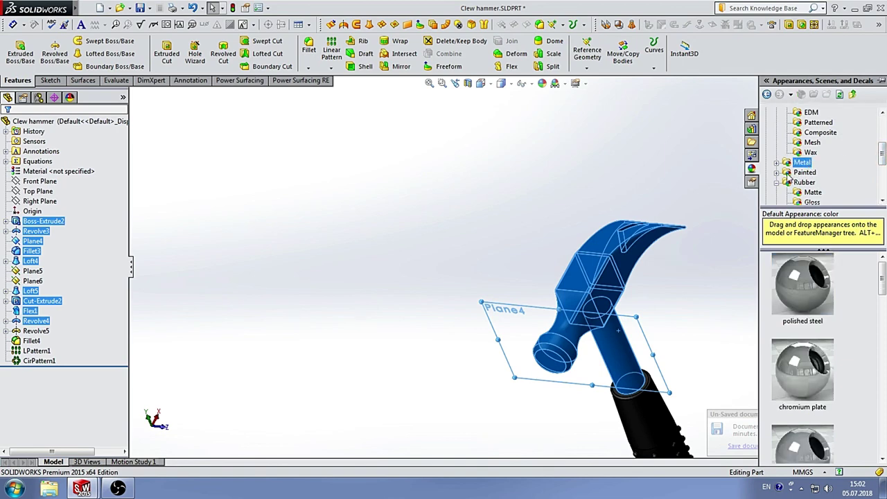
double_click(808, 296)
mouse_move(475, 210)
middle_mouse_down()
mouse_move(425, 246)
mouse_move(491, 324)
mouse_move(423, 303)
mouse_move(455, 309)
mouse_move(486, 259)
mouse_move(541, 264)
middle_mouse_up()
scroll(603, 372, "up", 3)
scroll(563, 323, "up", 2)
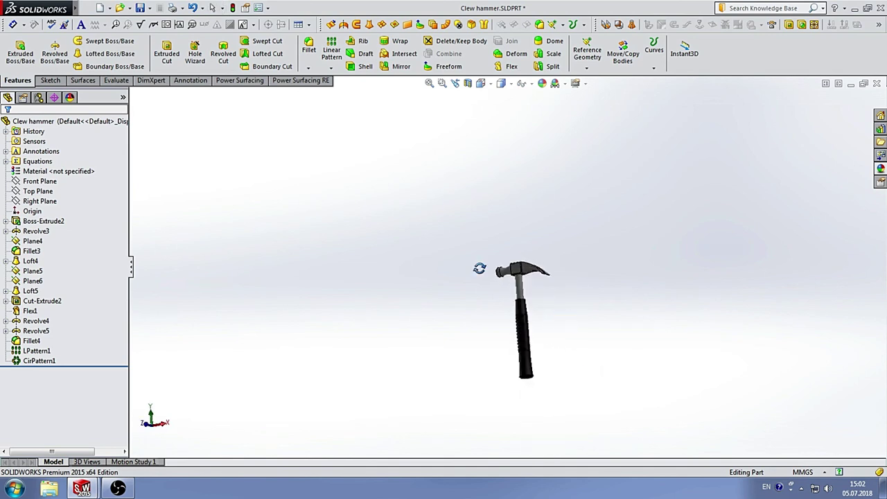
scroll(527, 257, "down", 2)
scroll(511, 229, "down", 2)
scroll(535, 317, "up", 1)
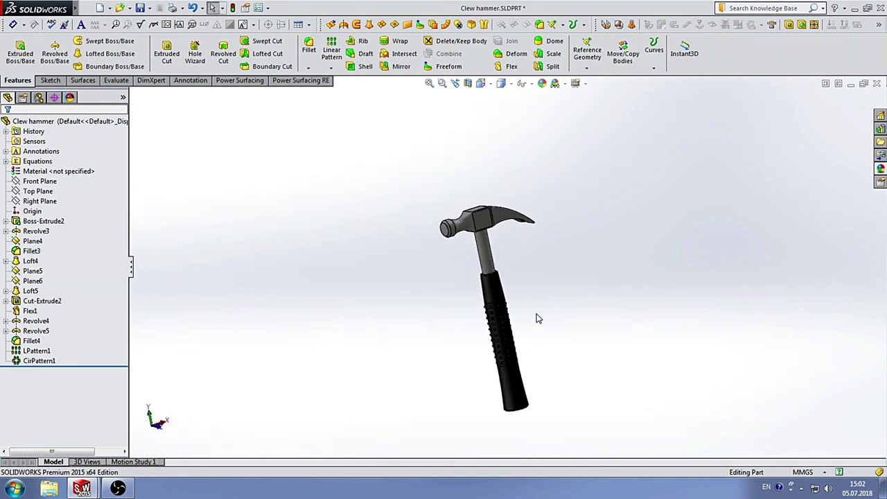
scroll(535, 317, "down", 1)
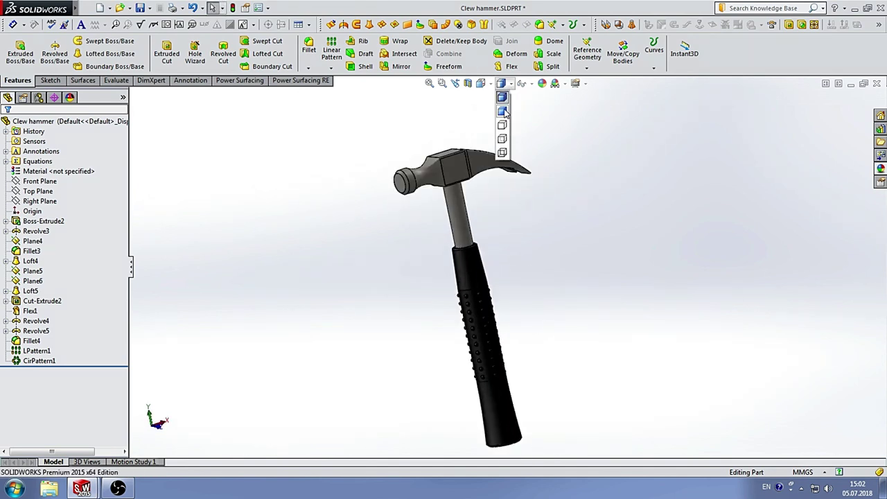
mouse_move(518, 208)
middle_mouse_down()
mouse_move(492, 184)
mouse_move(501, 138)
mouse_move(552, 188)
mouse_move(594, 201)
mouse_move(403, 143)
mouse_move(333, 139)
mouse_move(379, 187)
mouse_move(388, 140)
mouse_move(361, 123)
mouse_move(358, 178)
middle_mouse_up()
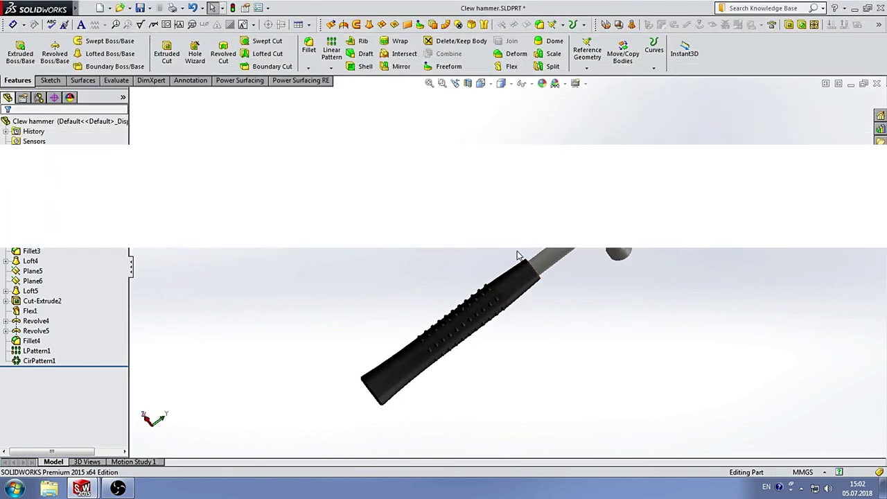